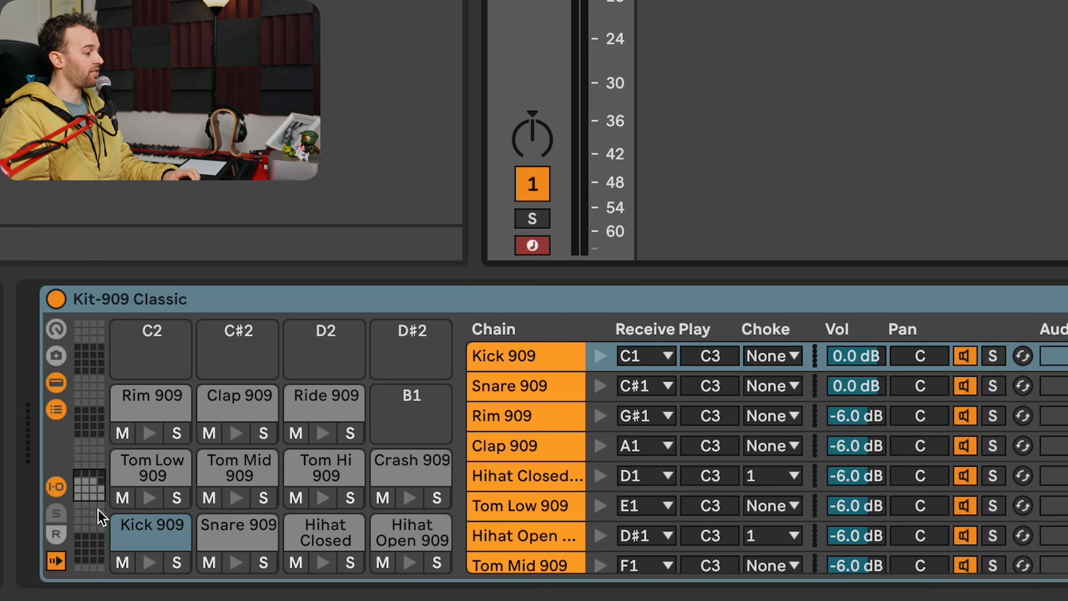
- Audition the kit's kick, snare, closed and open hi-hats, toms, crash, clap and rim sounds
{"action": "left_click", "coordinate": [148, 562]}
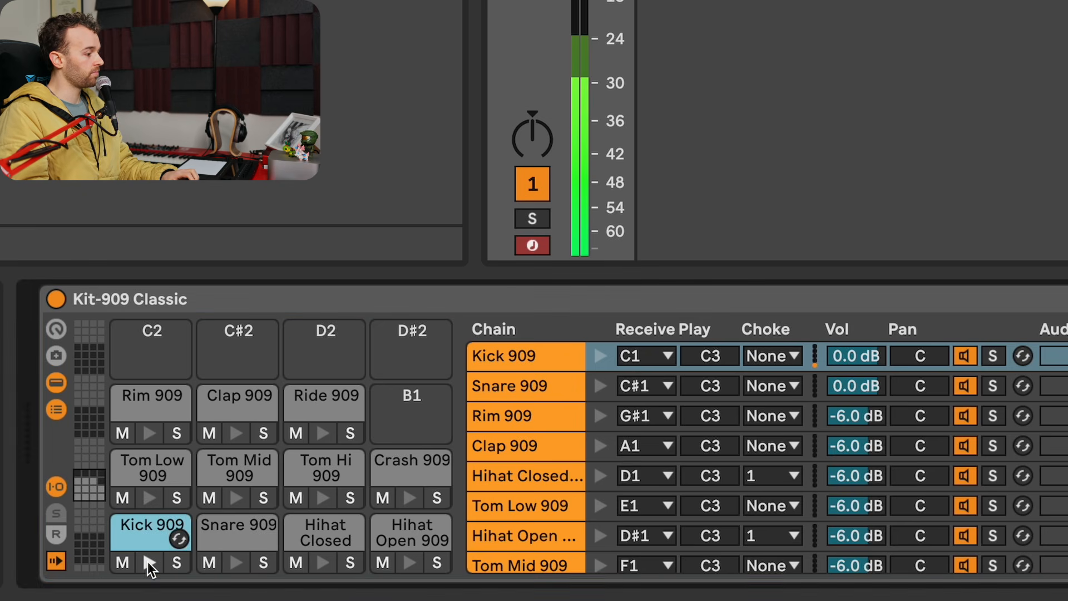
{"action": "left_click", "coordinate": [243, 566]}
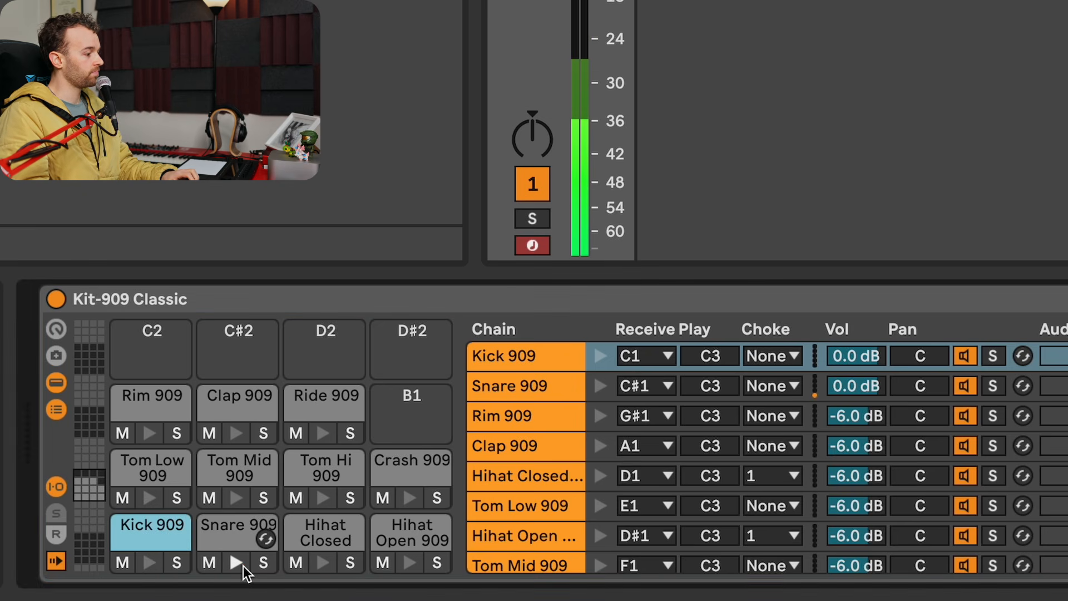
{"action": "left_click", "coordinate": [324, 561]}
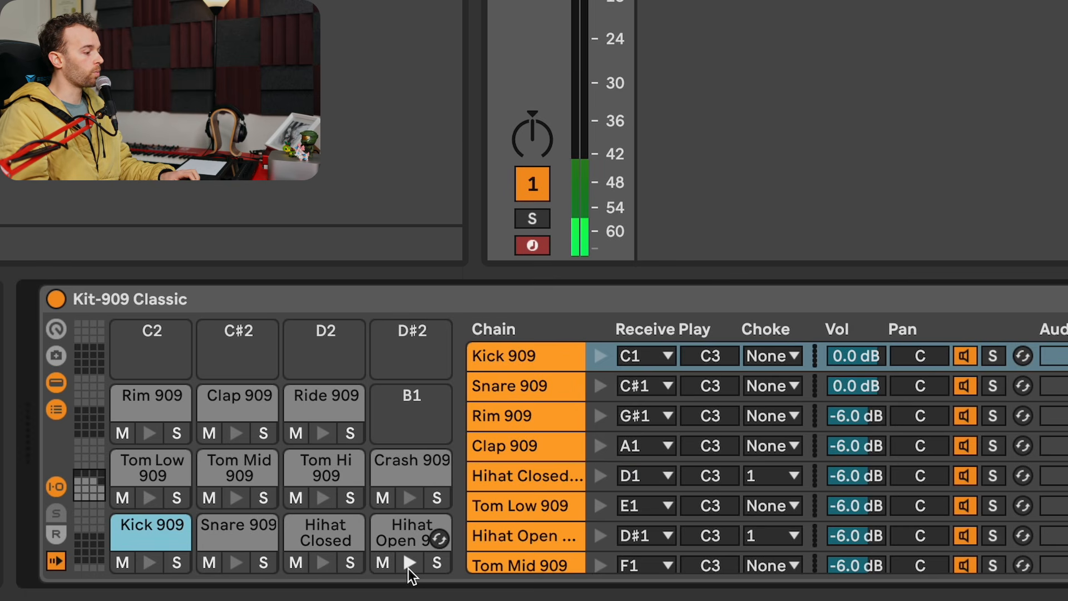
{"action": "left_click", "coordinate": [408, 569]}
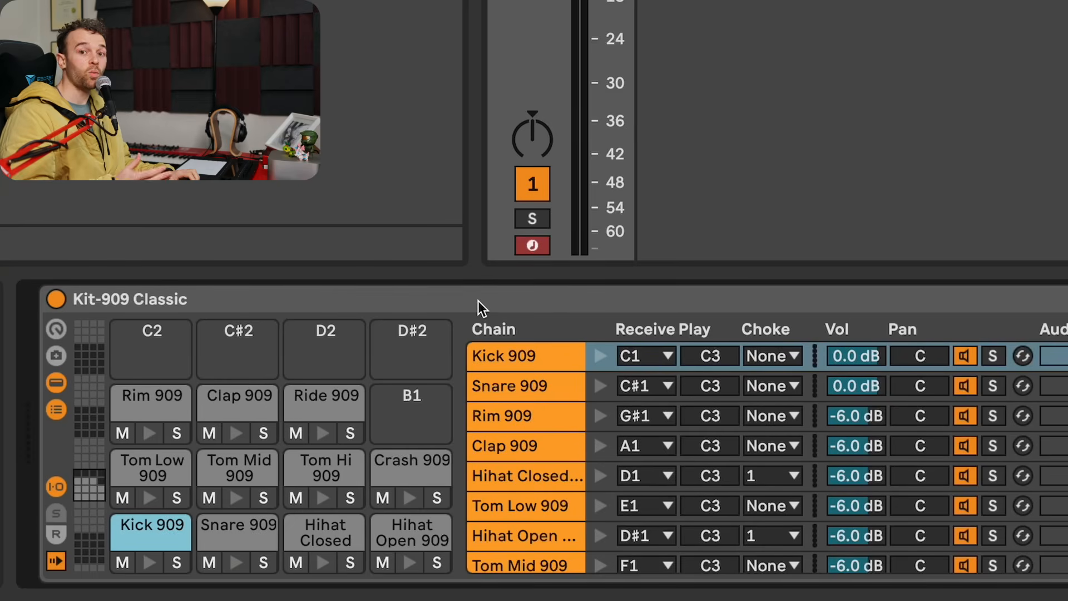
{"action": "left_click", "coordinate": [158, 503]}
{"action": "left_click", "coordinate": [240, 499]}
{"action": "left_click", "coordinate": [325, 501]}
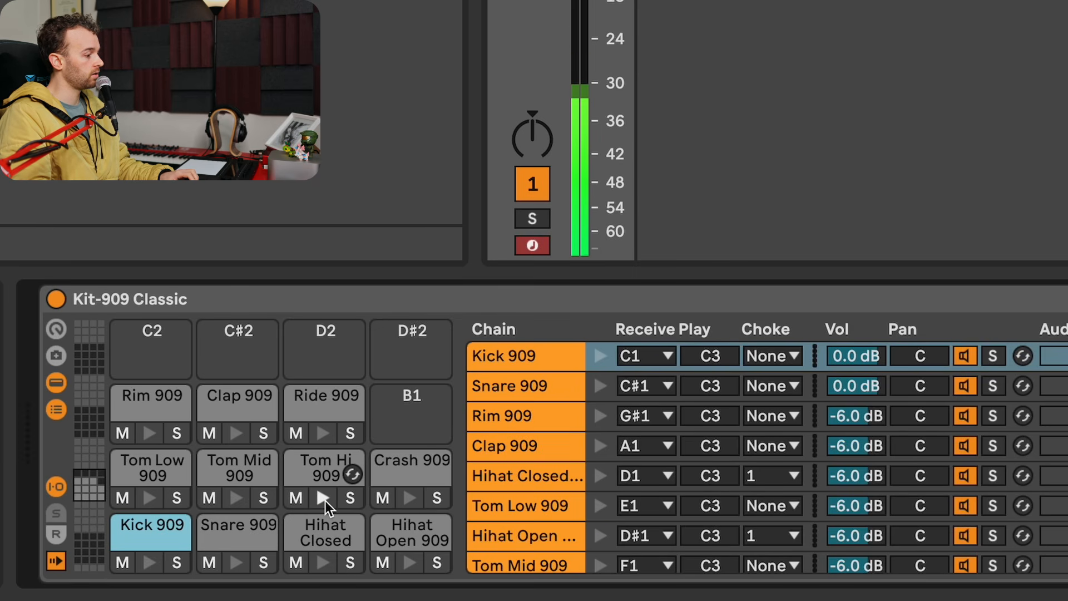
{"action": "left_click", "coordinate": [405, 497]}
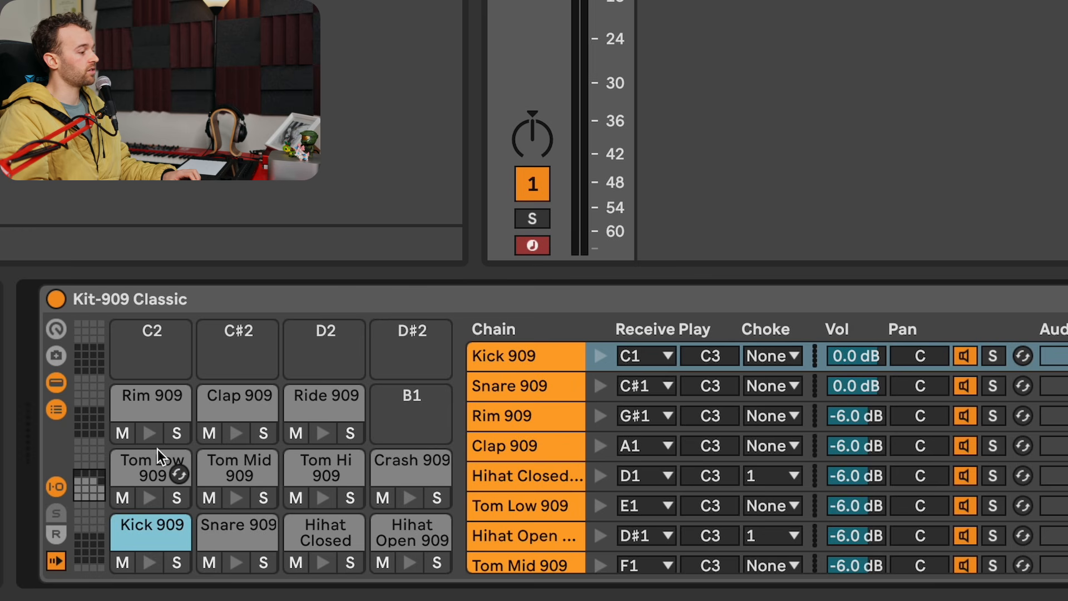
{"action": "left_click", "coordinate": [245, 436]}
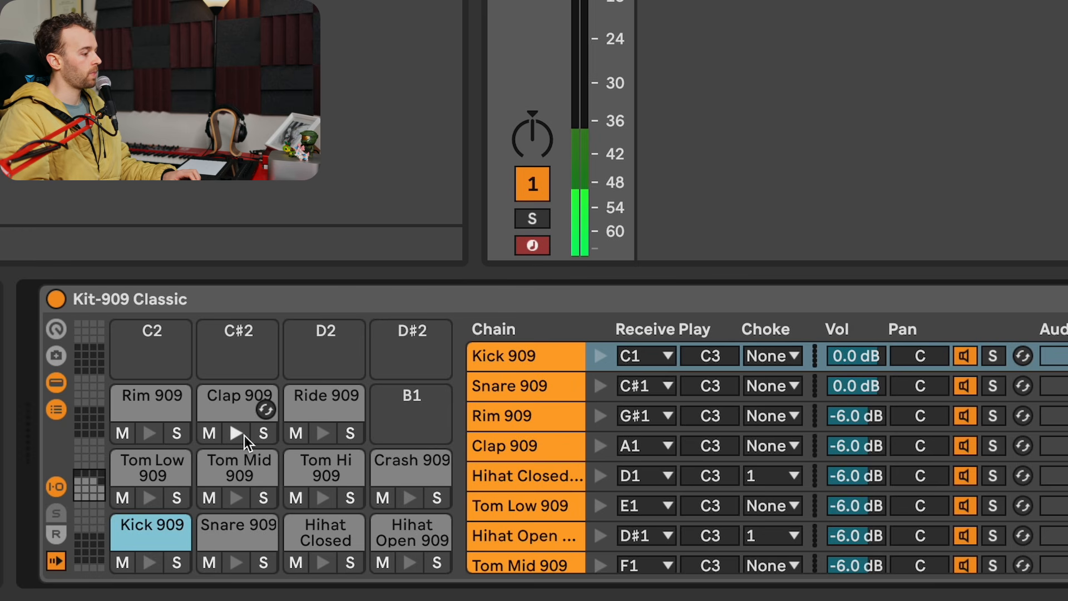
{"action": "left_click", "coordinate": [157, 438]}
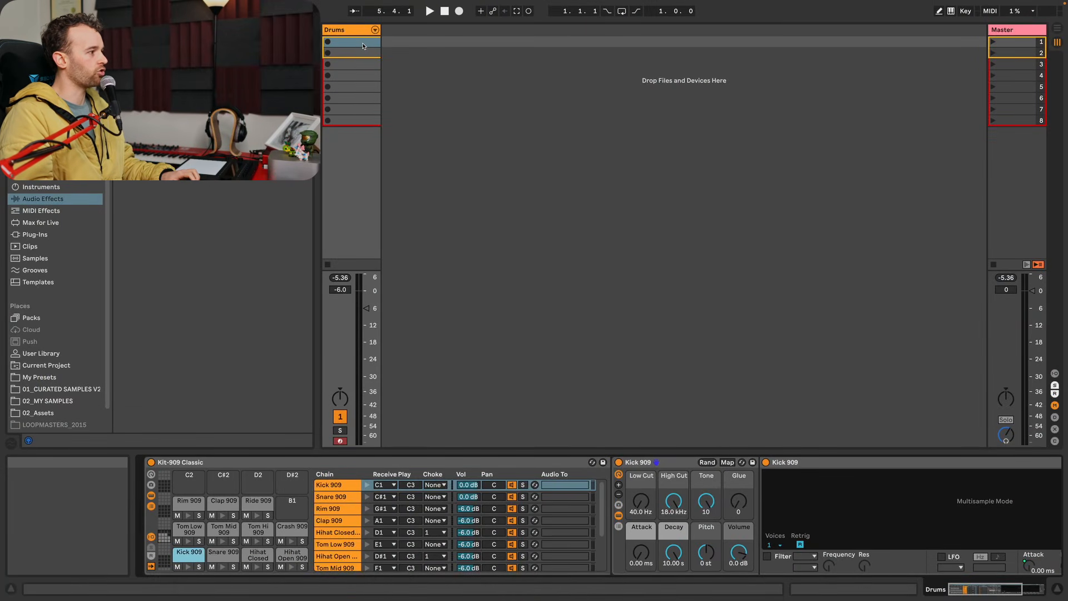
- Create a clip in the Drums track's first slot with snares at 1.2 and 1.4 and a kick at 1, and play it
{"action": "double_click", "coordinate": [363, 46]}
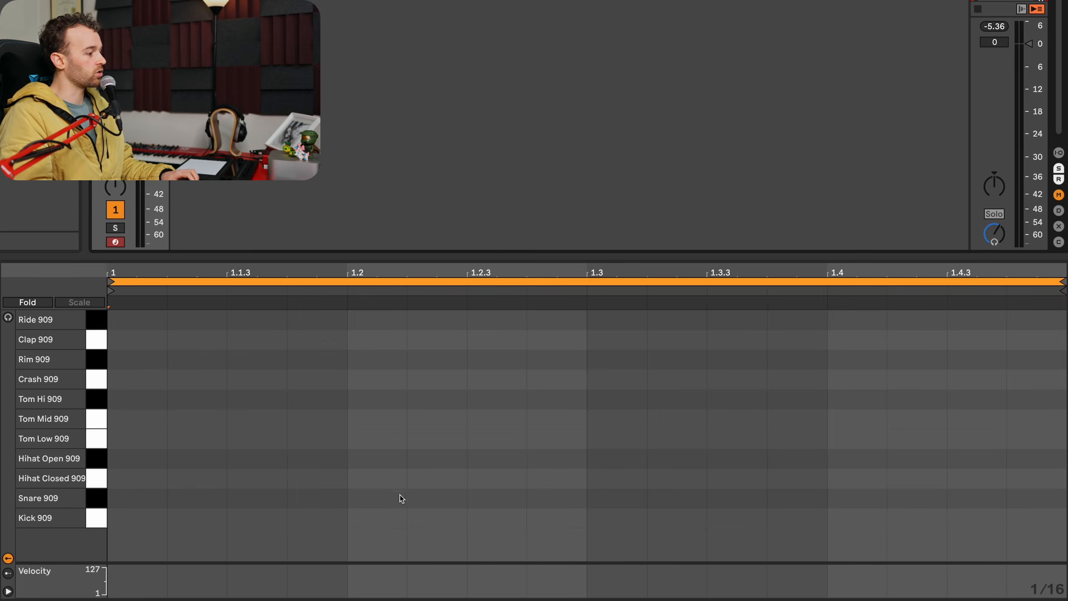
{"action": "double_click", "coordinate": [381, 498]}
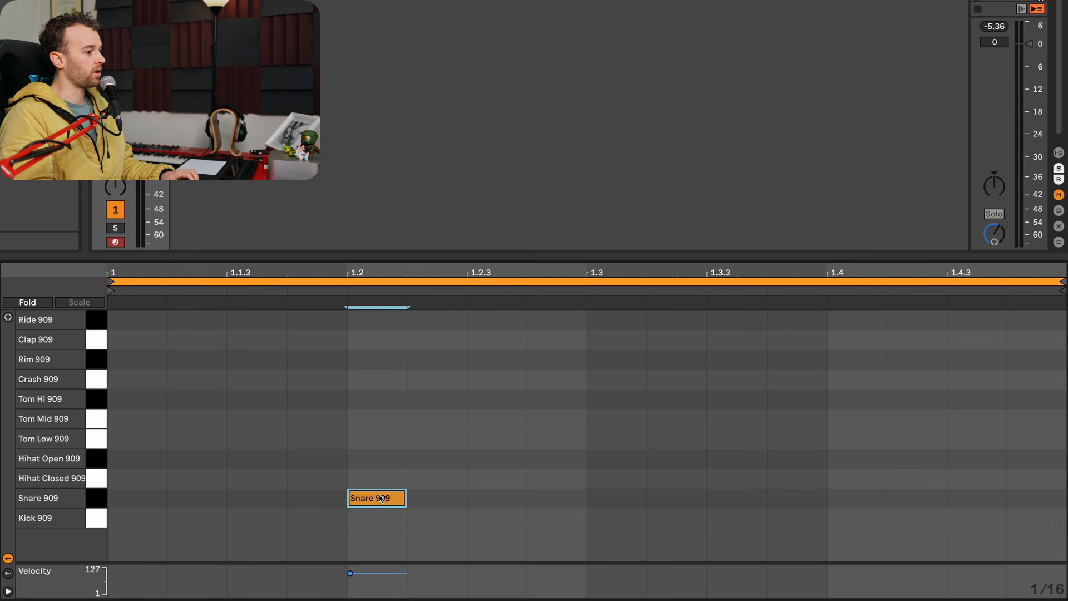
{"action": "double_click", "coordinate": [845, 499]}
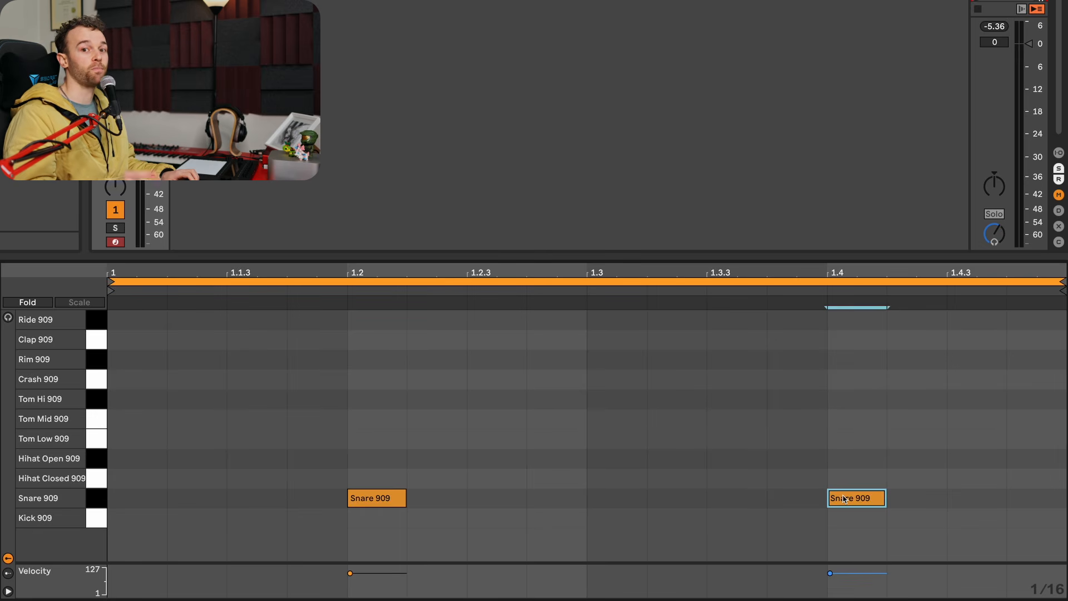
{"action": "double_click", "coordinate": [133, 524]}
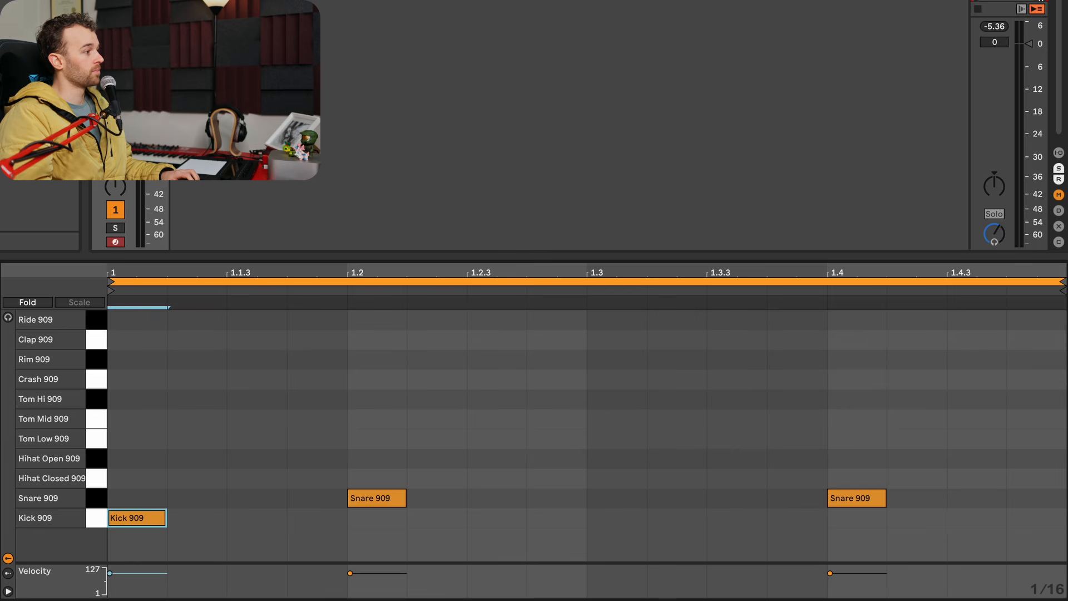
{"action": "key", "text": "space"}
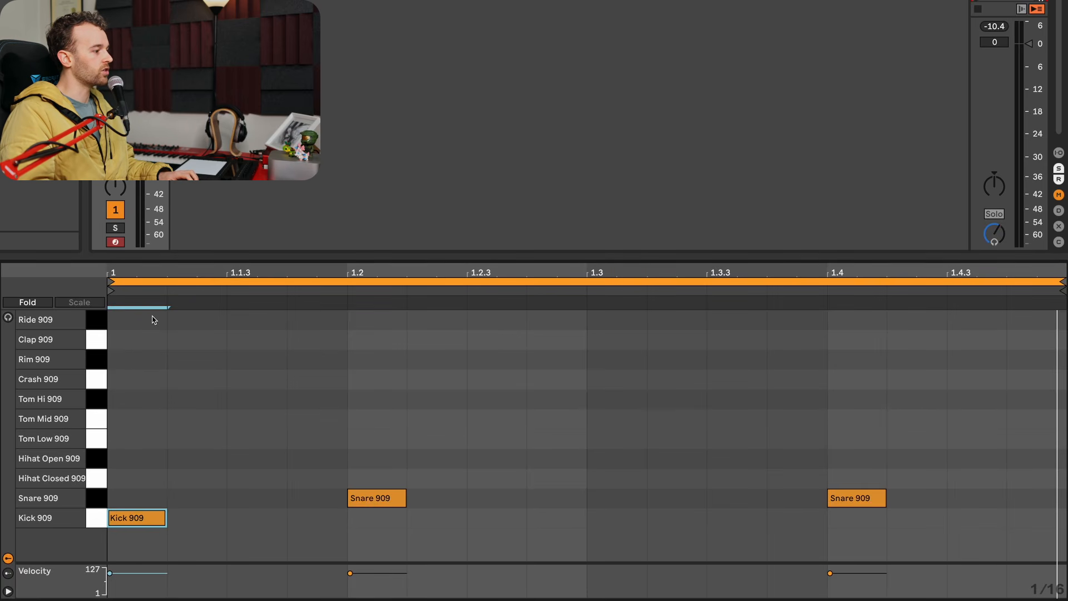
- Copy the kick to 1.2, 1.3 and 1.4 to make a four-on-the-floor pattern, and play it
{"action": "left_click", "coordinate": [370, 523]}
{"action": "key", "text": "ctrl+v"}
{"action": "left_click", "coordinate": [616, 527]}
{"action": "key", "text": "ctrl+v"}
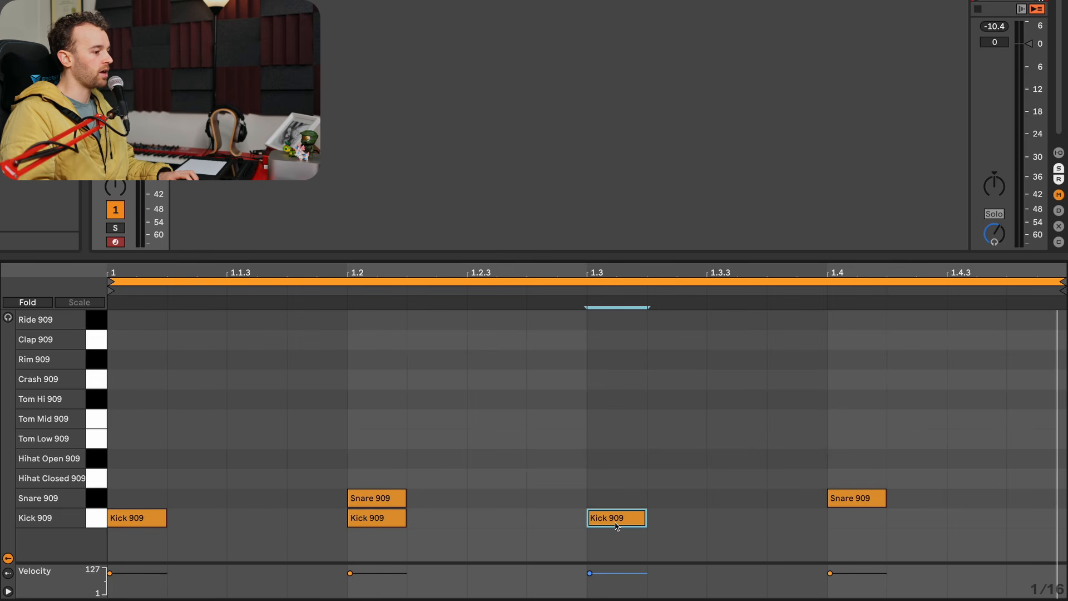
{"action": "left_click", "coordinate": [877, 515]}
{"action": "key", "text": "ctrl+v"}
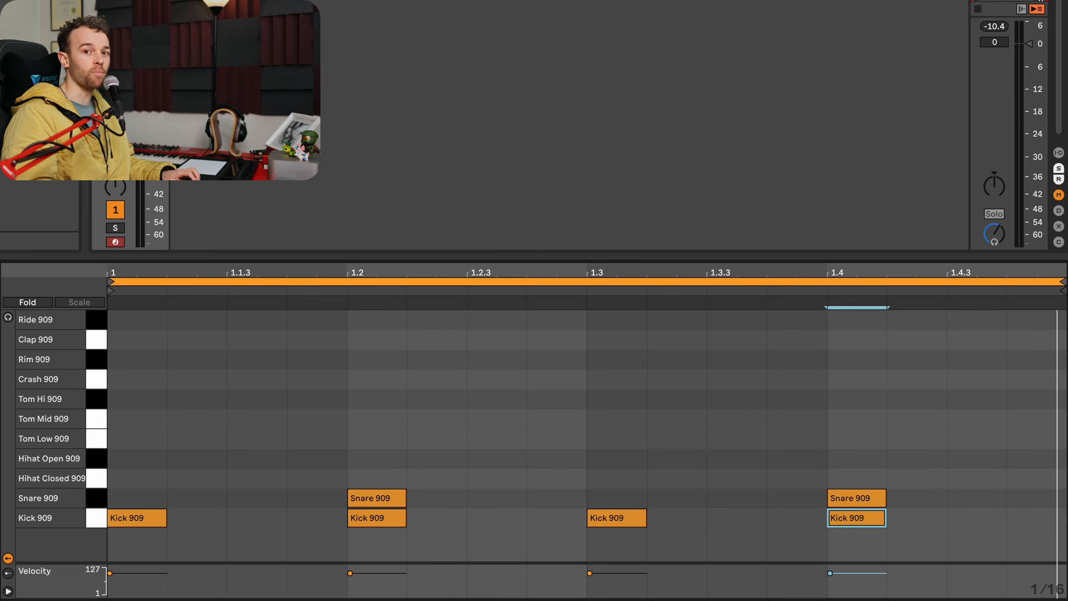
{"action": "key", "text": "space"}
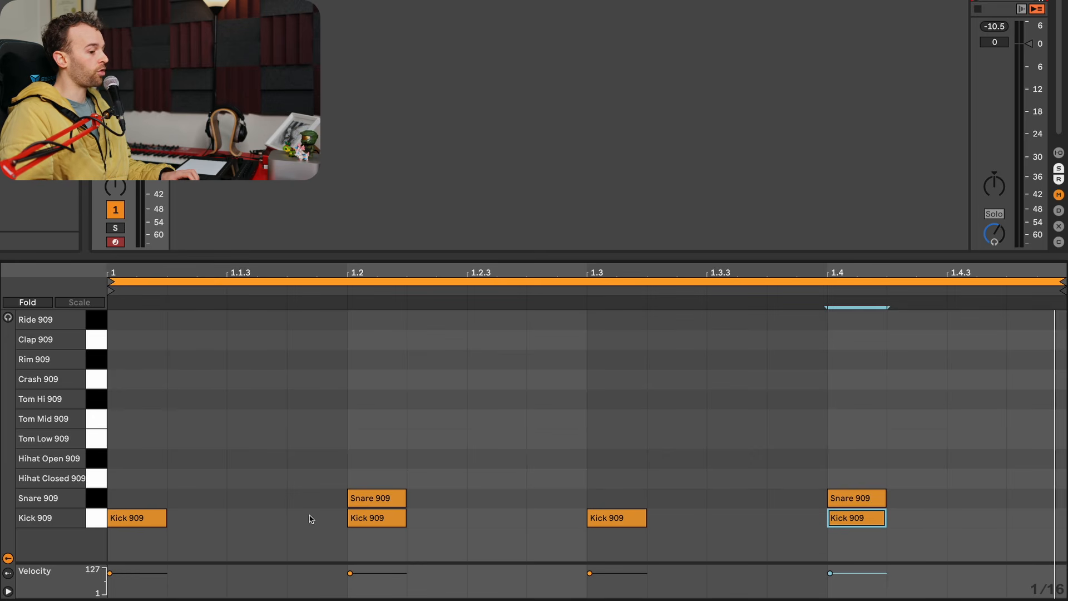
- Add closed hi-hats on the off-beats at 1.1.3, 1.2.3, 1.3.3 and 1.4.3, and listen to the loop
{"action": "double_click", "coordinate": [262, 483]}
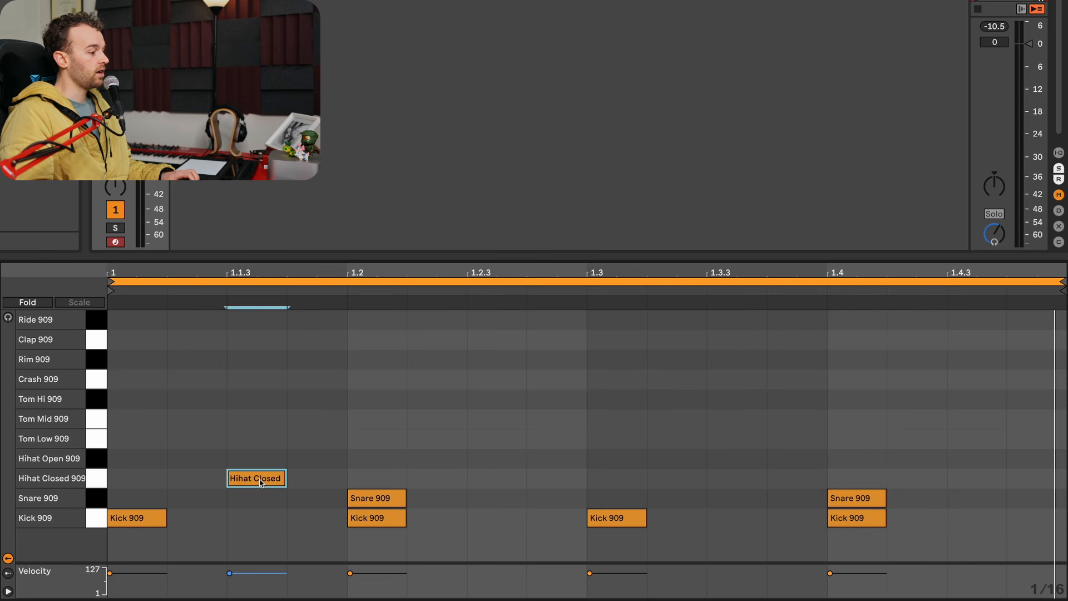
{"action": "double_click", "coordinate": [499, 478]}
{"action": "double_click", "coordinate": [740, 483]}
{"action": "double_click", "coordinate": [975, 477]}
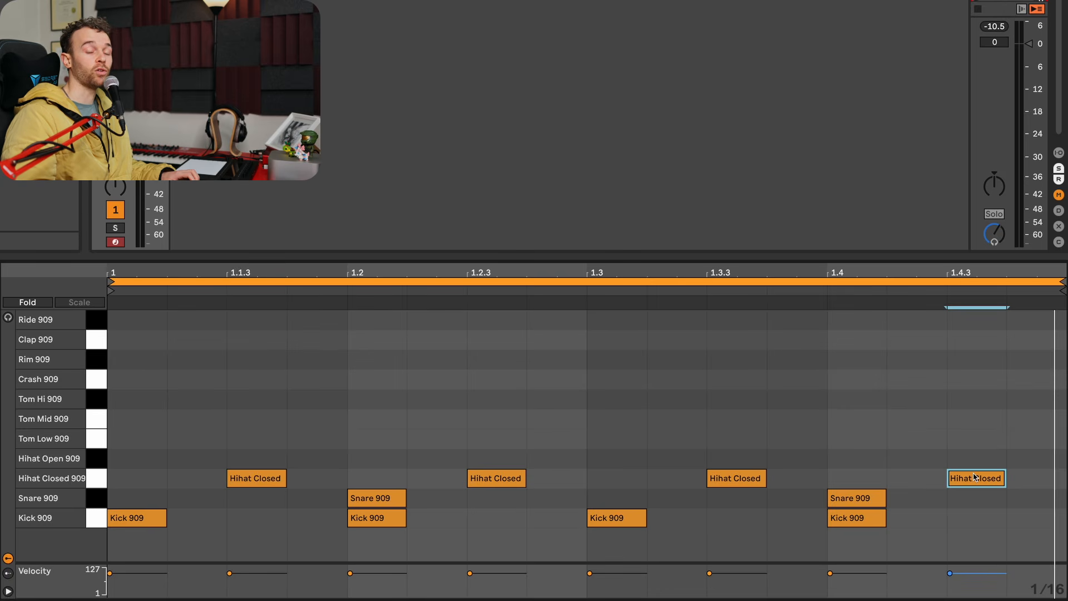
{"action": "key", "text": "space"}
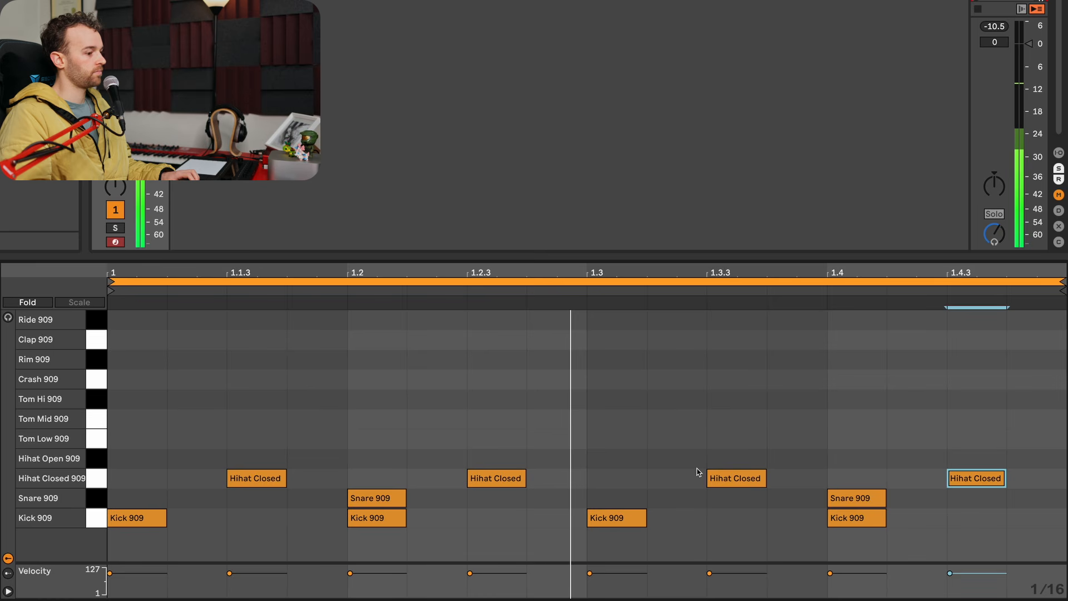
{"action": "key", "text": "space"}
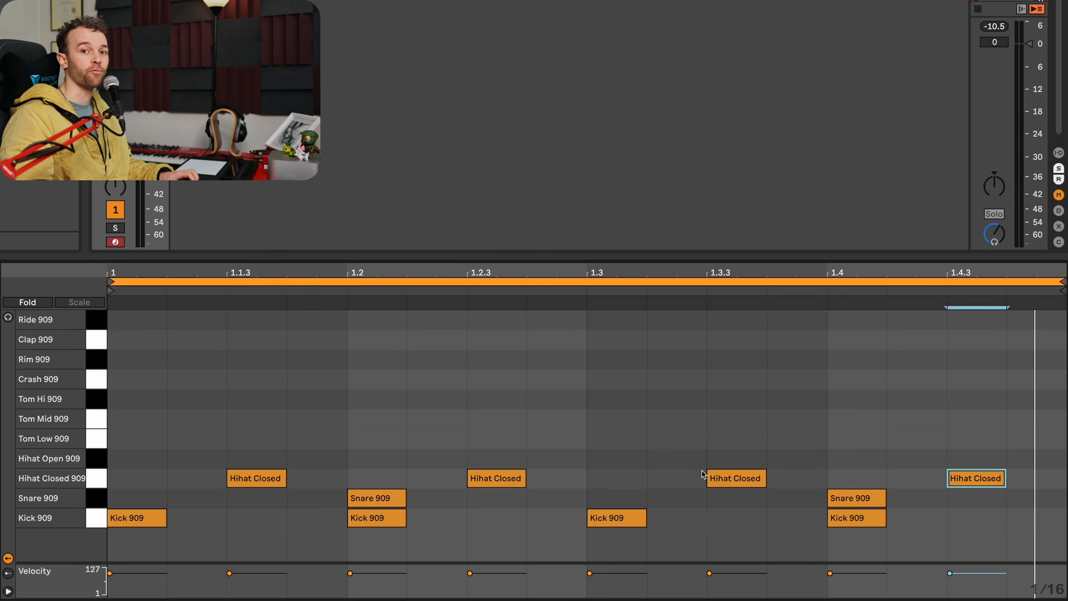
- Move the four off-beat hi-hats to Hihat Open 909 and add closed hi-hats on the sixteenths before and after each one
{"action": "left_click_drag", "start_coordinate": [155, 432], "coordinate": [992, 455]}
{"action": "key", "text": "space"}
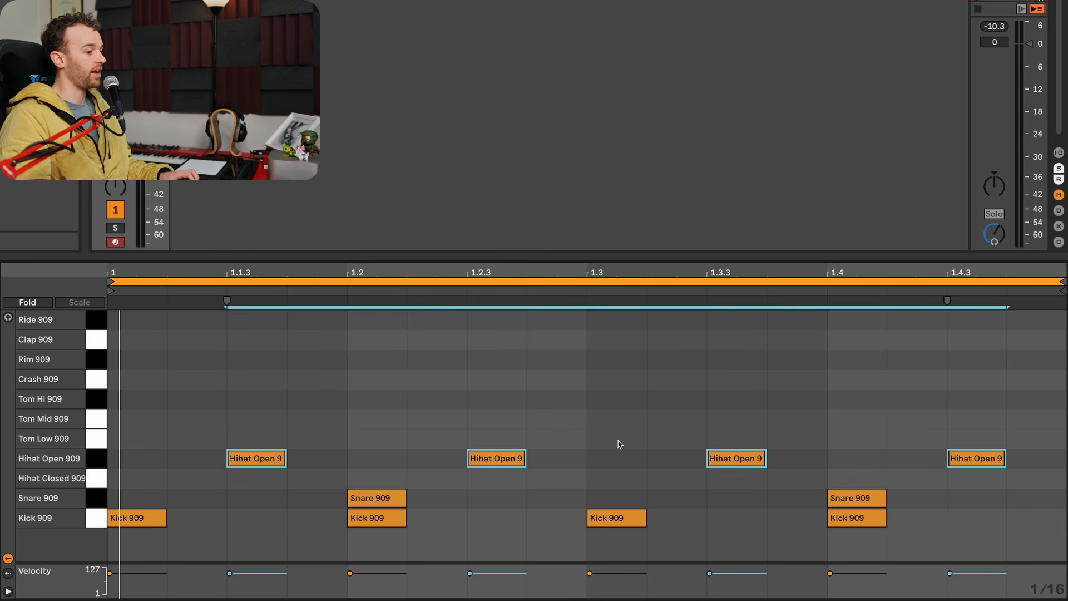
{"action": "left_click", "coordinate": [196, 478]}
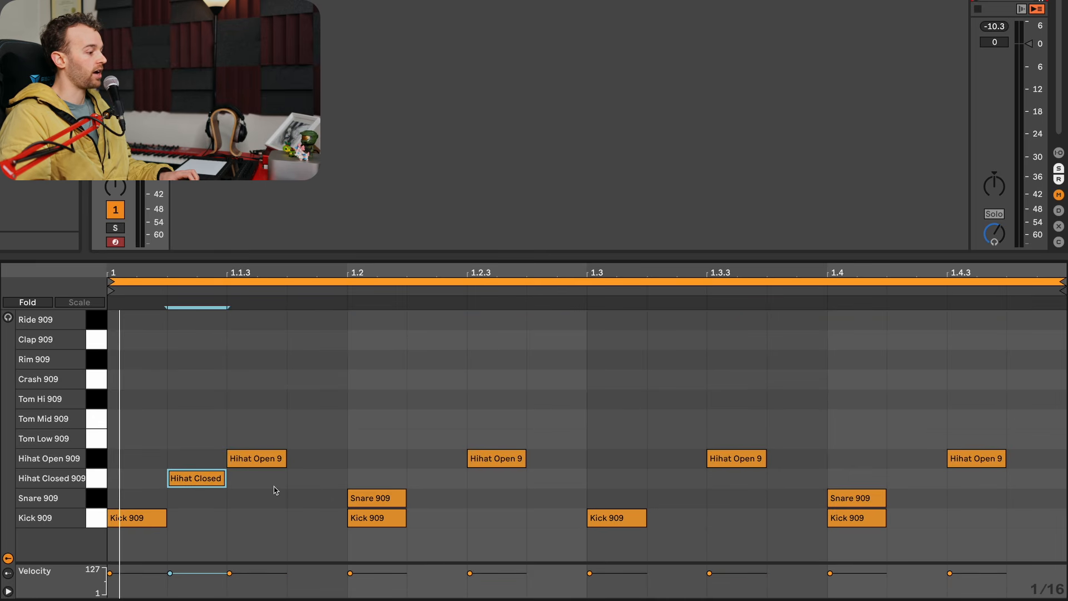
{"action": "left_click", "coordinate": [315, 478]}
{"action": "left_click", "coordinate": [437, 478]}
{"action": "left_click", "coordinate": [555, 479]}
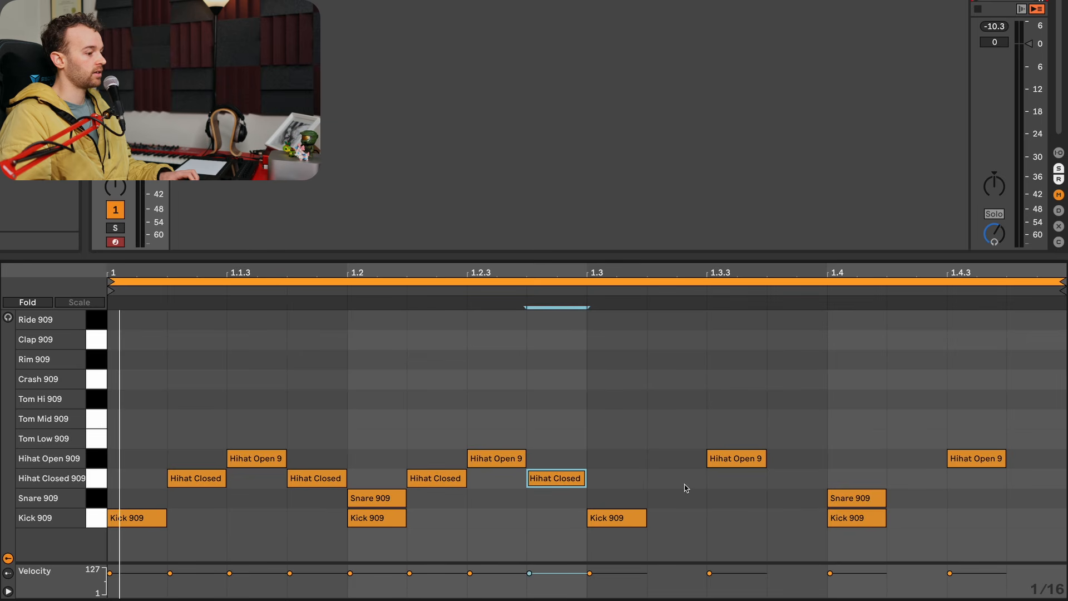
{"action": "left_click", "coordinate": [676, 479]}
{"action": "left_click", "coordinate": [796, 478]}
{"action": "left_click", "coordinate": [914, 479]}
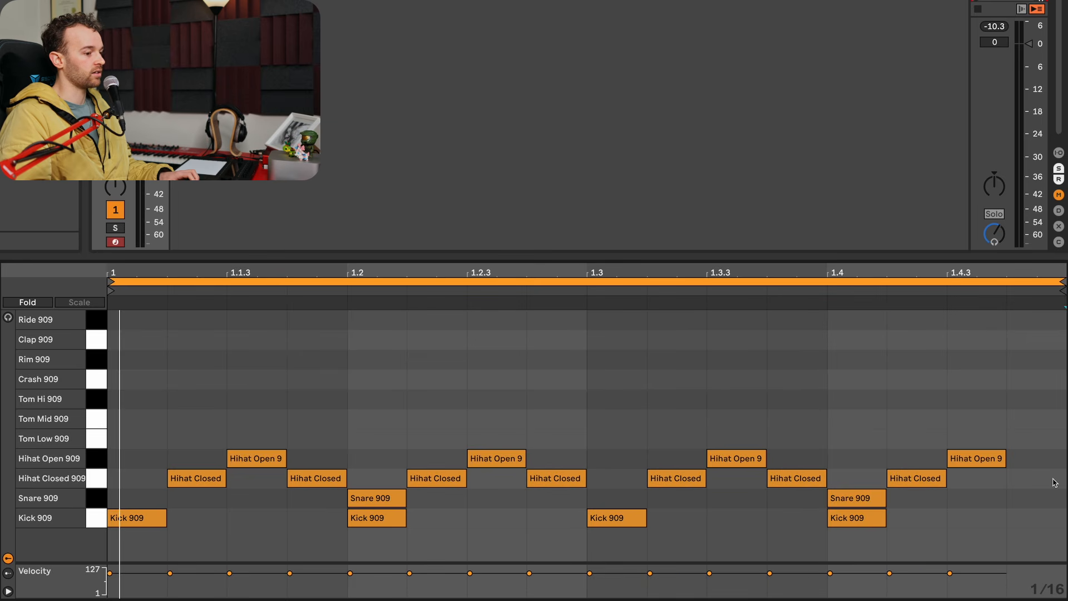
{"action": "left_click", "coordinate": [1033, 478]}
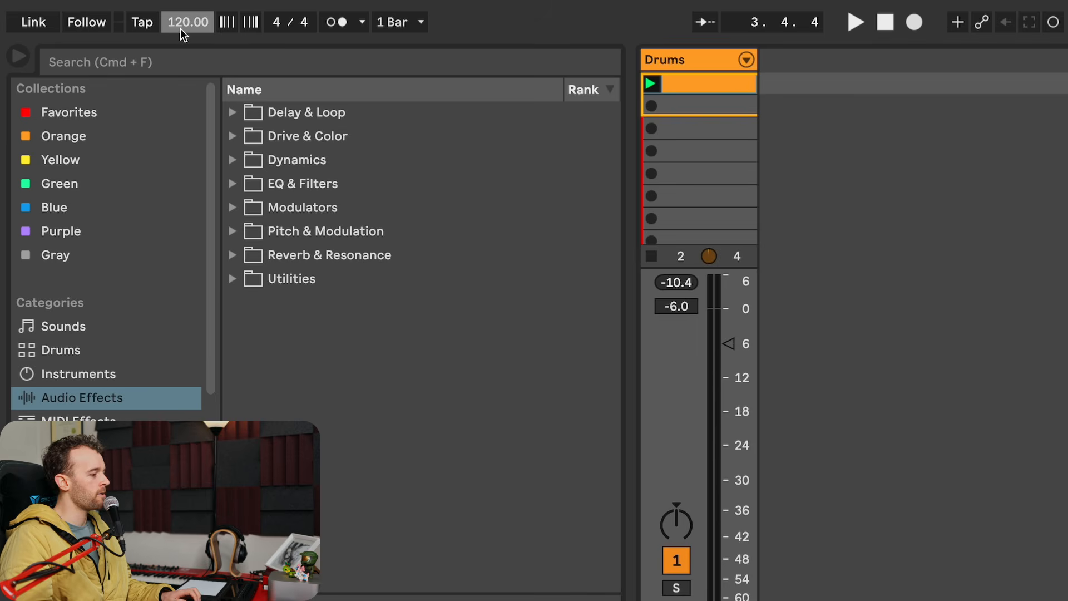
- Play the drum loop at 120 BPM, raise the tempo to 125 BPM and play it again
{"action": "key", "text": "space"}
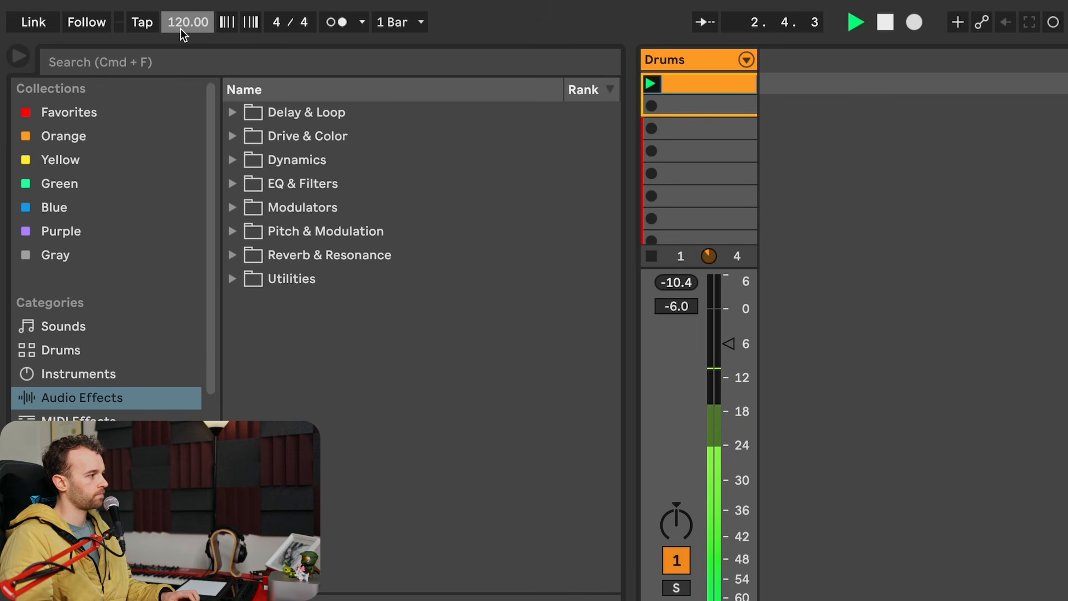
{"action": "key", "text": "space"}
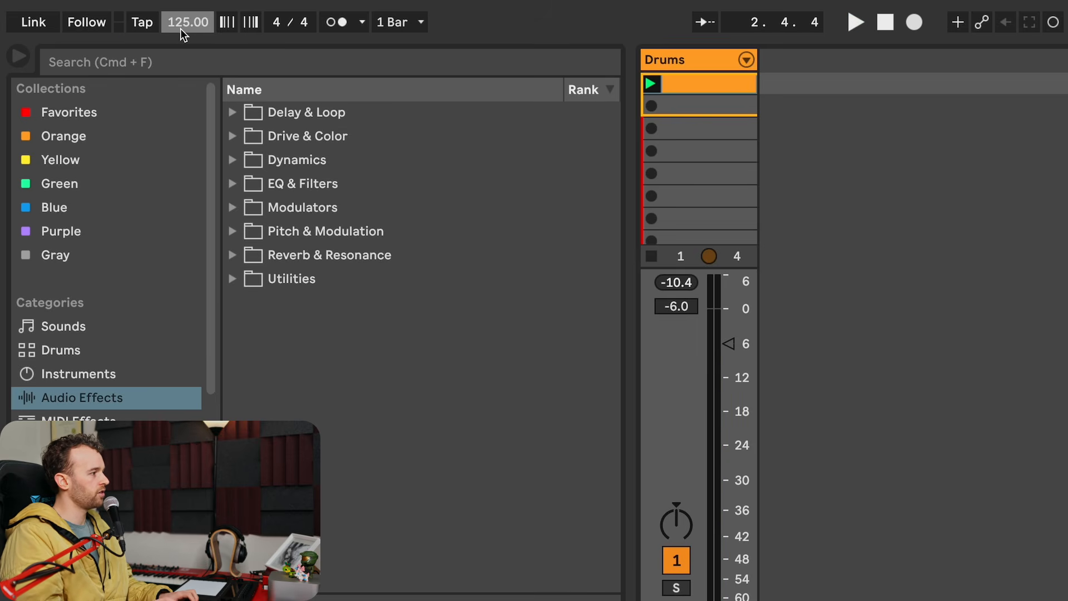
{"action": "key", "text": "space"}
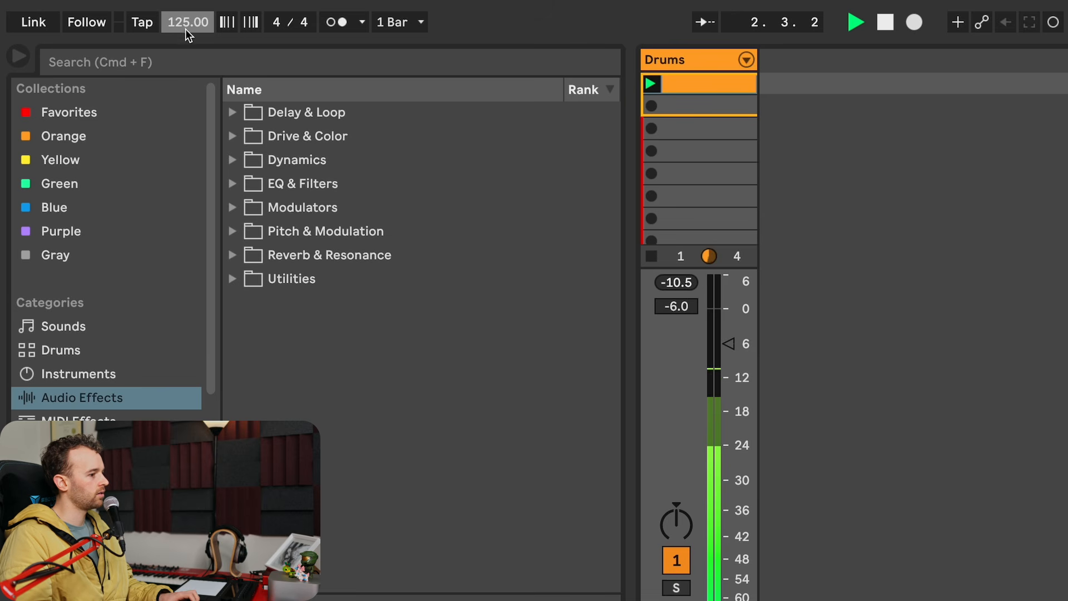
{"action": "key", "text": "space"}
- Raise the tempo through 128, 135, 138 and 145 BPM, auditioning the drum loop between changes
{"action": "type", "text": "1"}
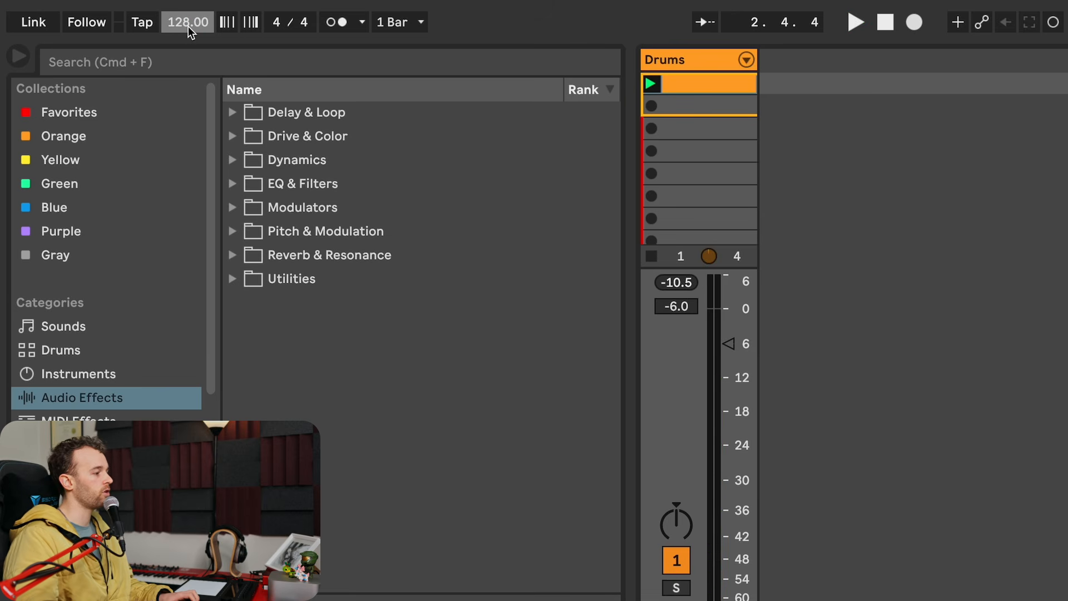
{"action": "key", "text": "space"}
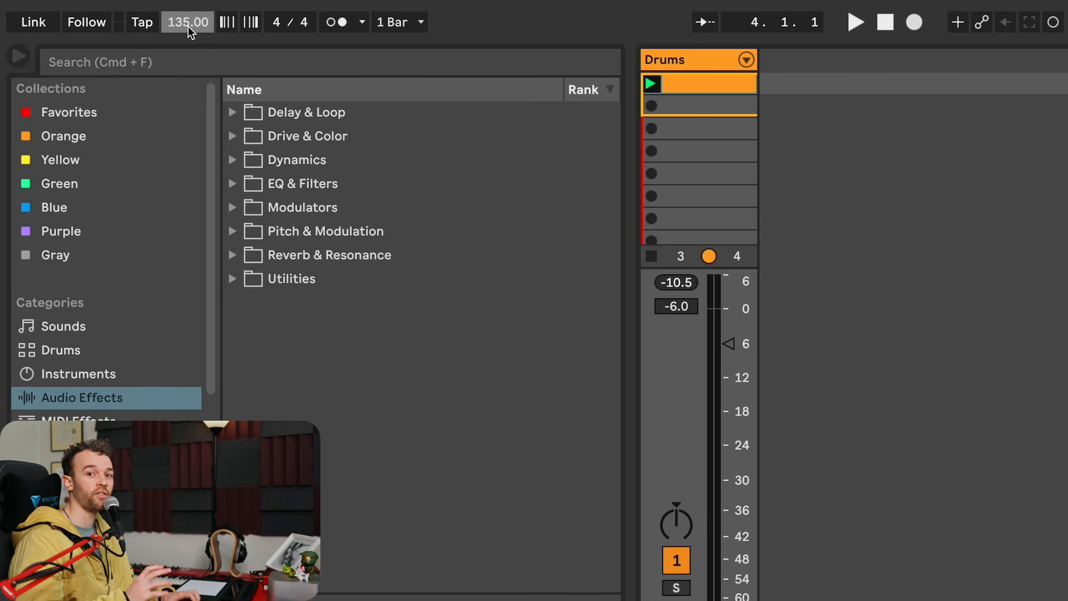
{"action": "key", "text": "space"}
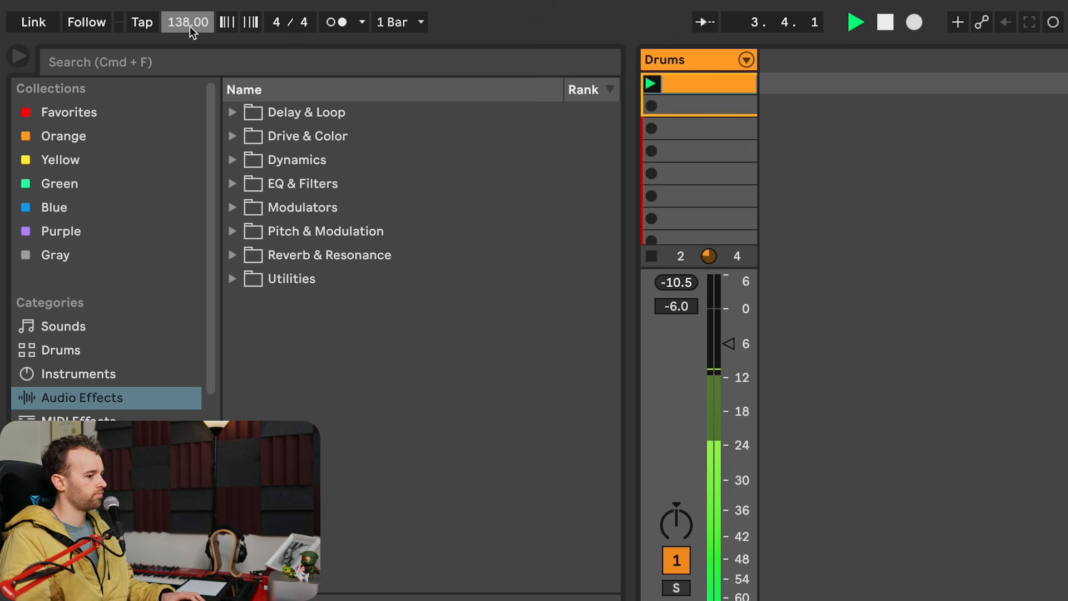
{"action": "key", "text": "space"}
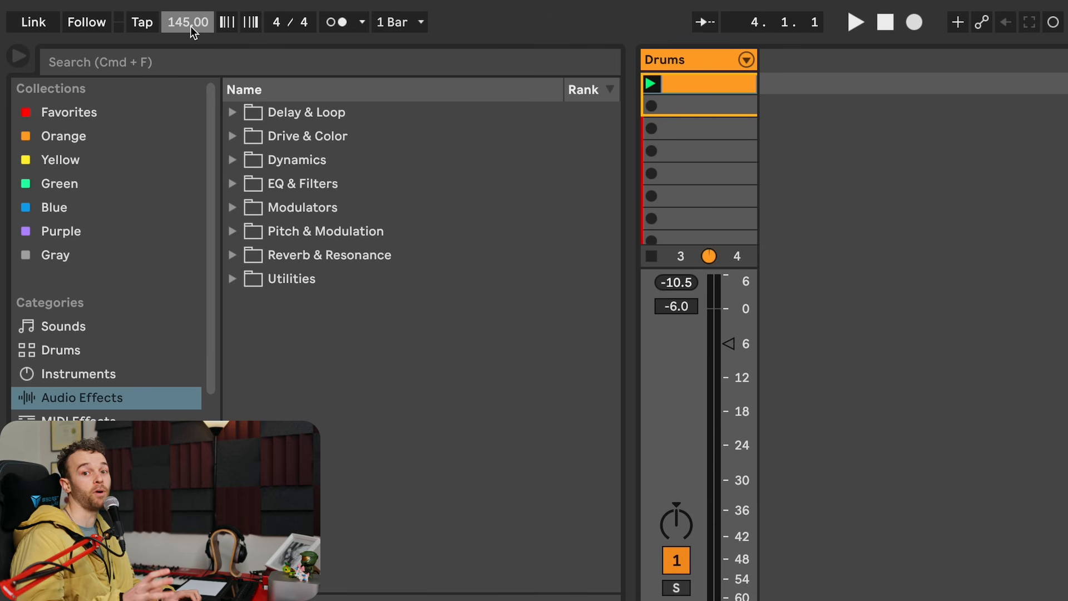
- Play the loop at 145 BPM, set the tempo to 170 BPM and play it again
{"action": "key", "text": "space"}
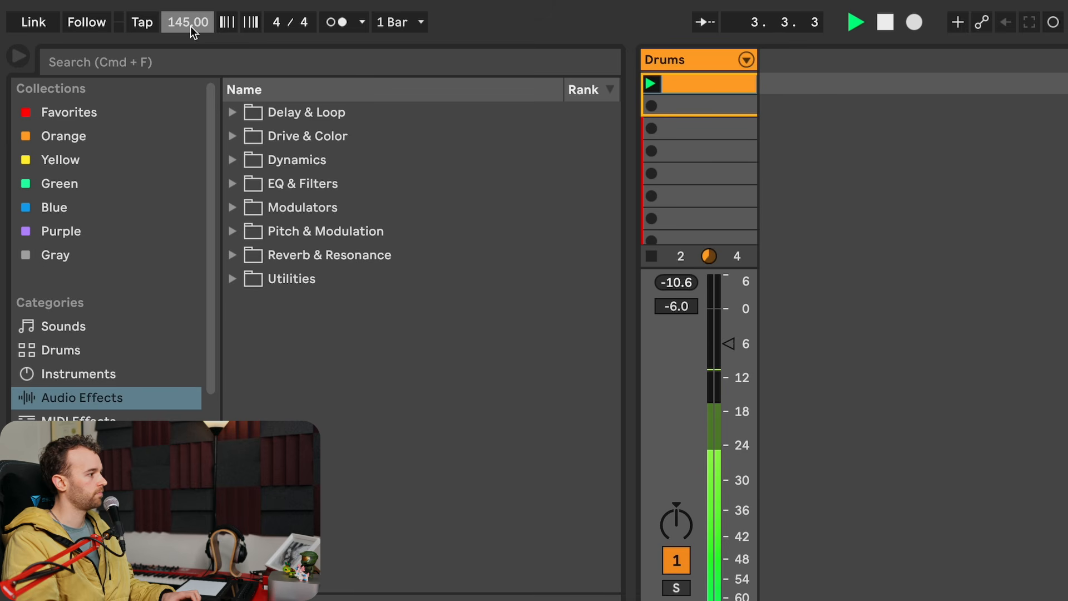
{"action": "key", "text": "space"}
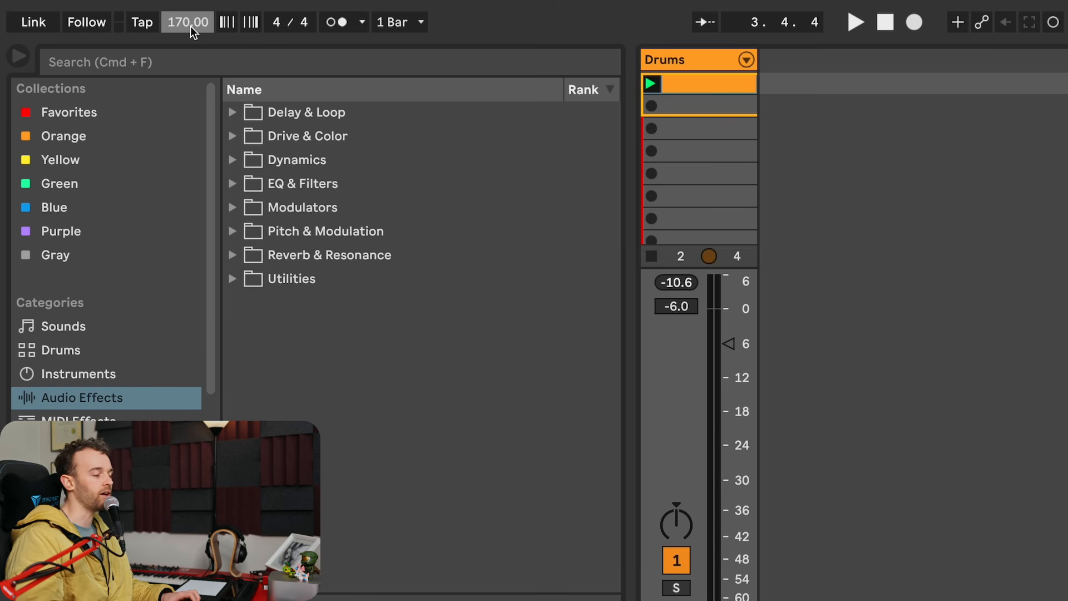
{"action": "key", "text": "space"}
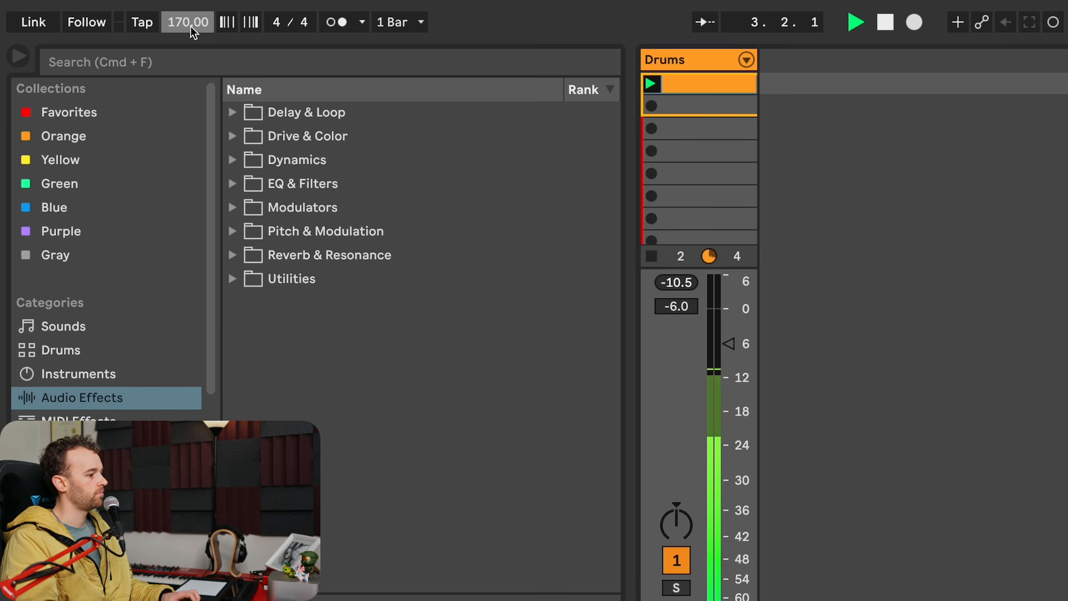
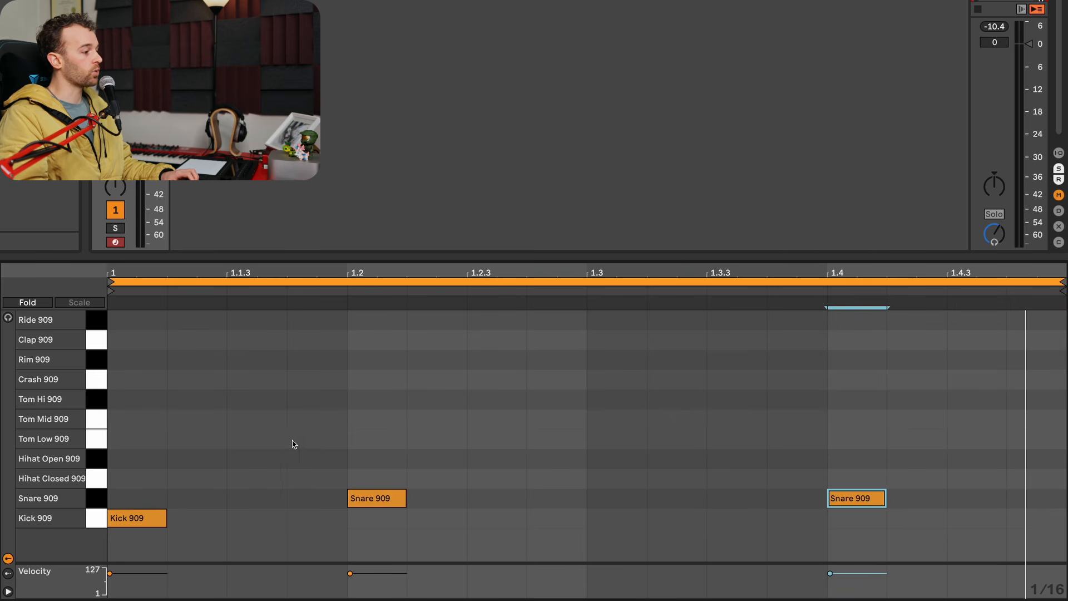
- Add a Kick 909 note at 1.3.3 and play the loop
{"action": "left_click", "coordinate": [123, 441]}
{"action": "left_click", "coordinate": [319, 437]}
{"action": "left_click", "coordinate": [594, 410]}
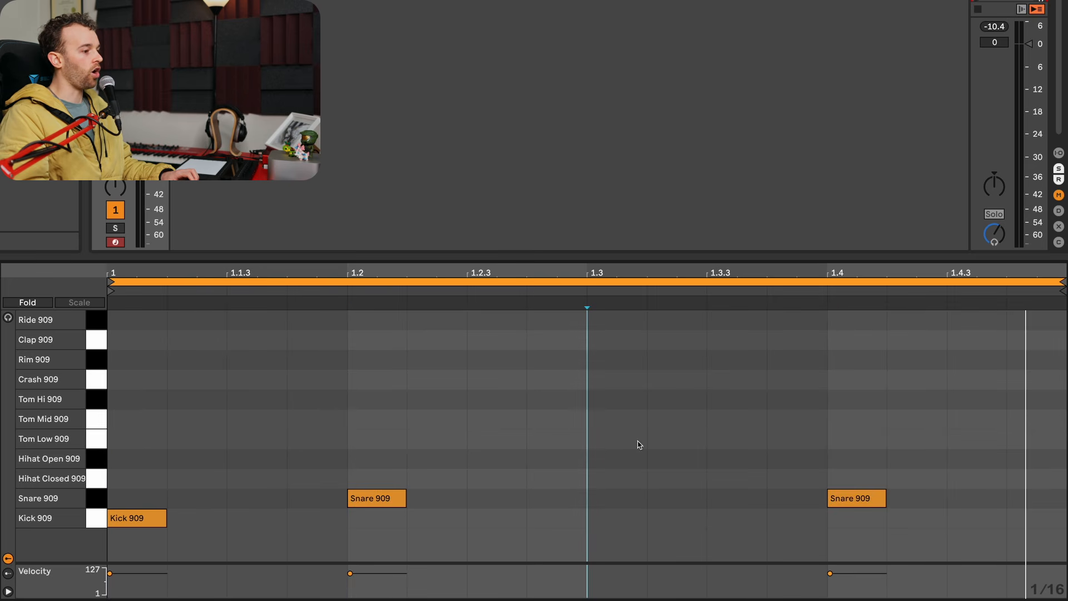
{"action": "double_click", "coordinate": [742, 519]}
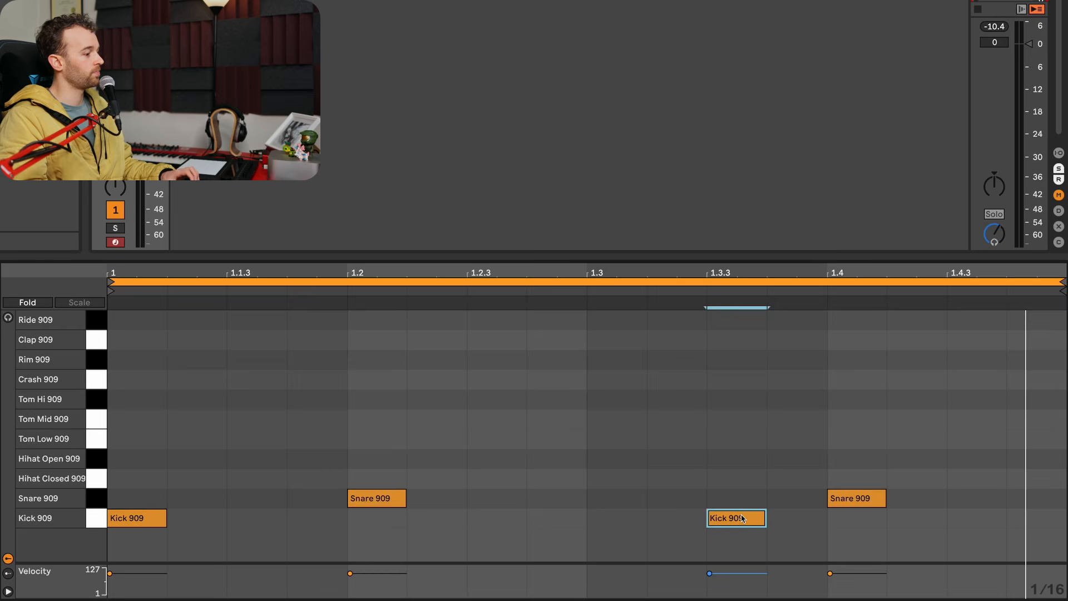
{"action": "key", "text": "space"}
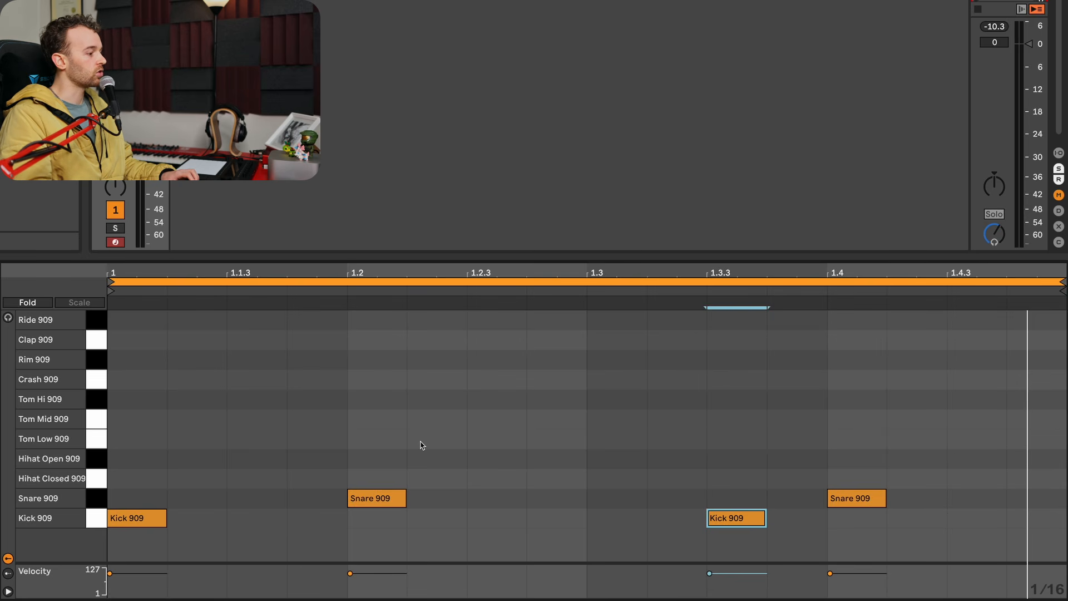
- Add Hihat Closed 909 notes at 1.1.3, 1.2.3, 1.3 and 1.4.3, and play the loop
{"action": "double_click", "coordinate": [246, 482]}
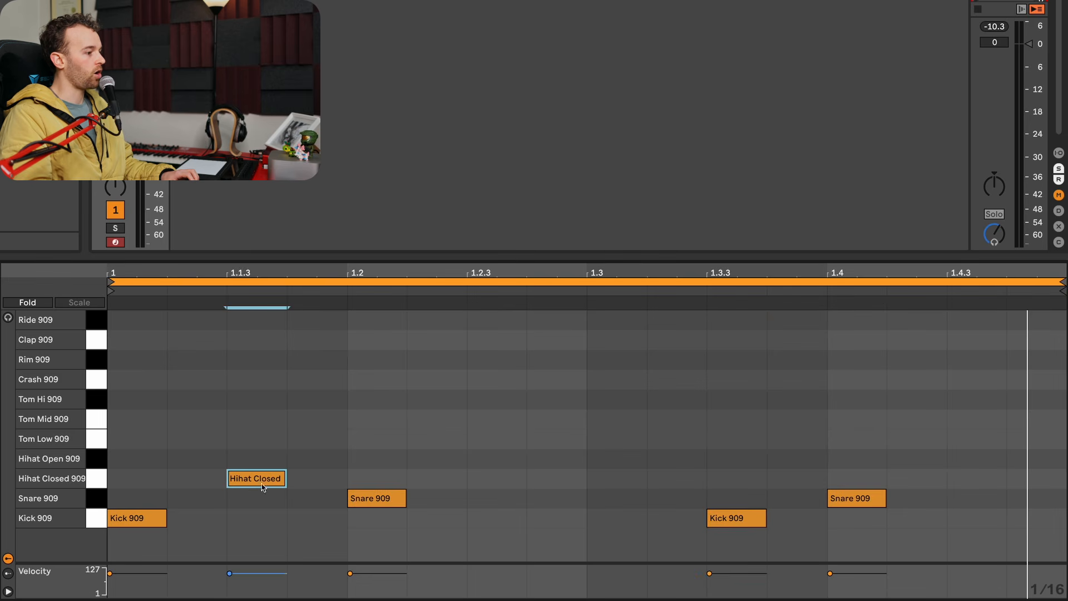
{"action": "double_click", "coordinate": [498, 484]}
{"action": "double_click", "coordinate": [631, 478]}
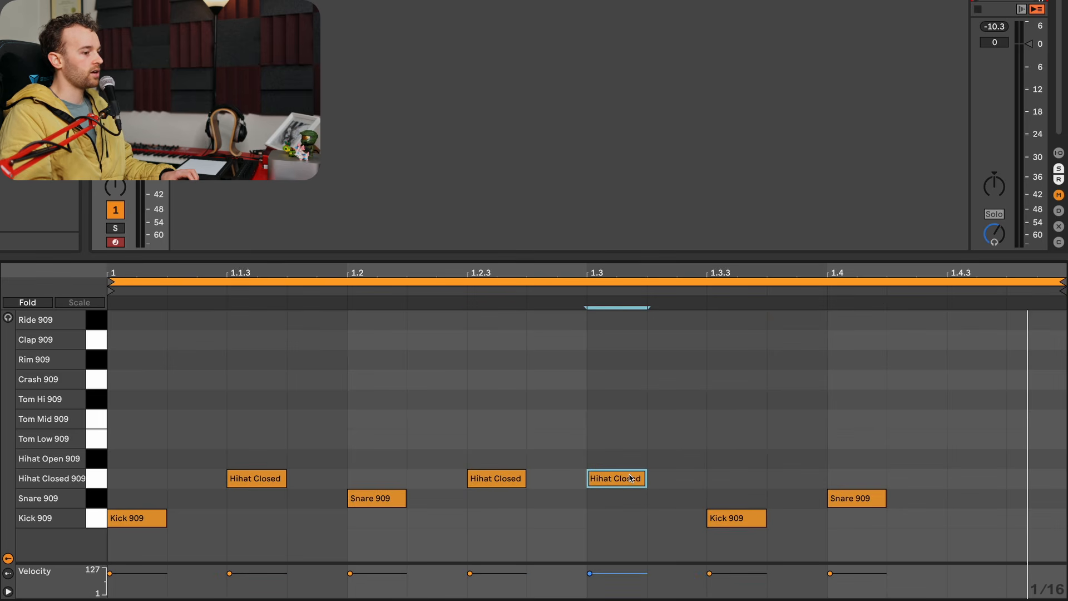
{"action": "double_click", "coordinate": [975, 479]}
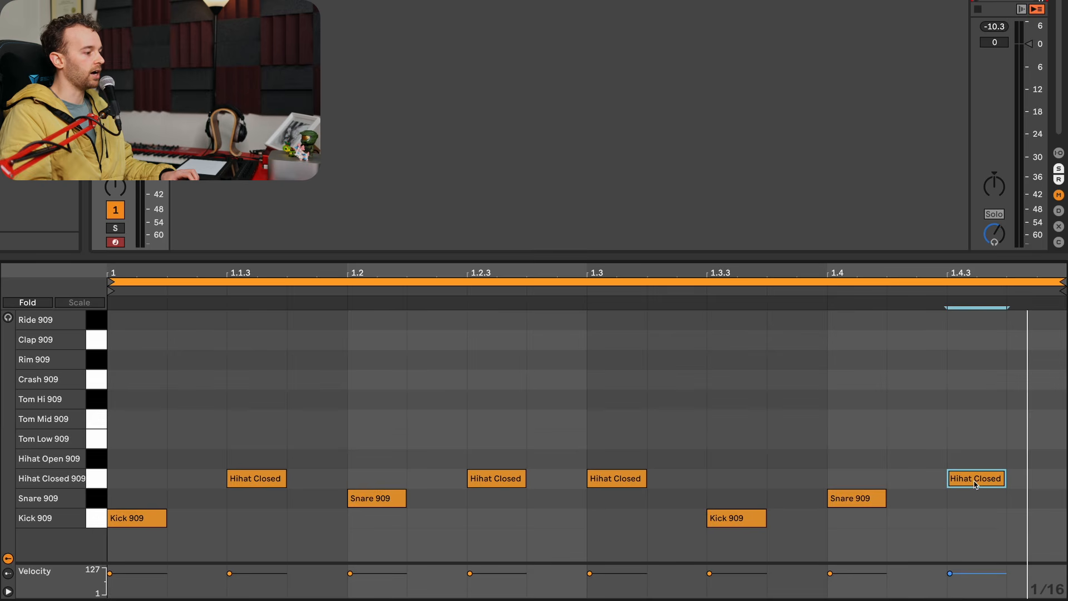
{"action": "key", "text": "space"}
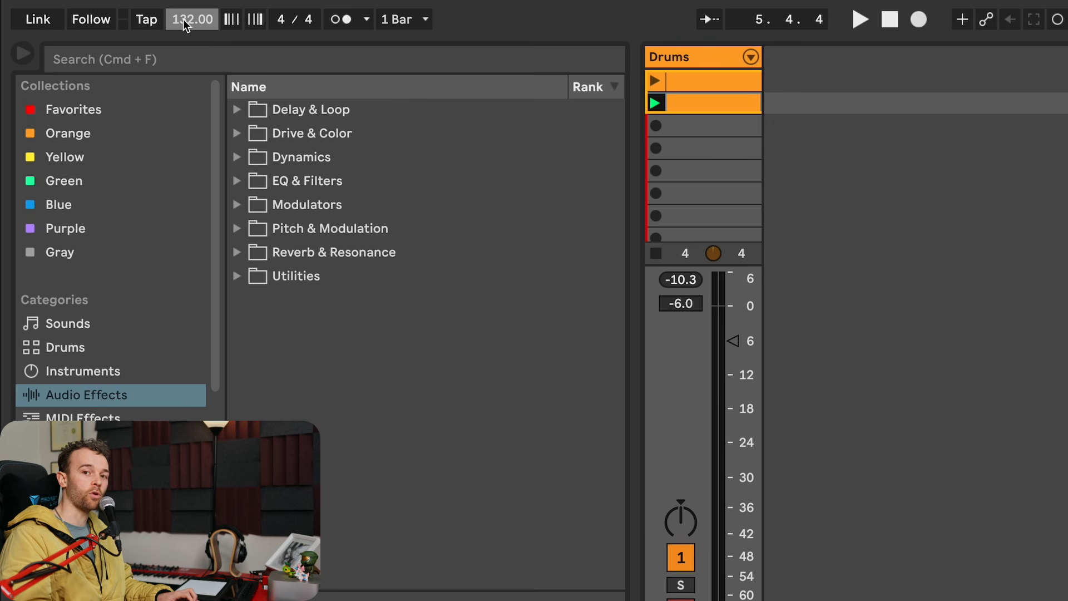
- Play the drum loop at 132 BPM, raise the tempo to 145 and 174 BPM, and audition it at each
{"action": "key", "text": "space"}
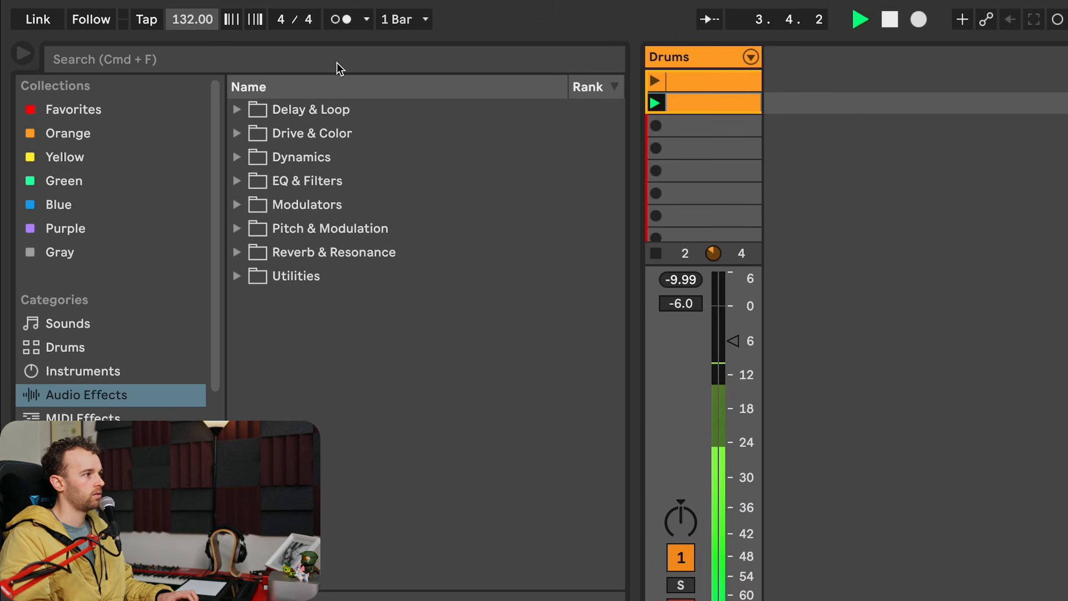
{"action": "key", "text": "space"}
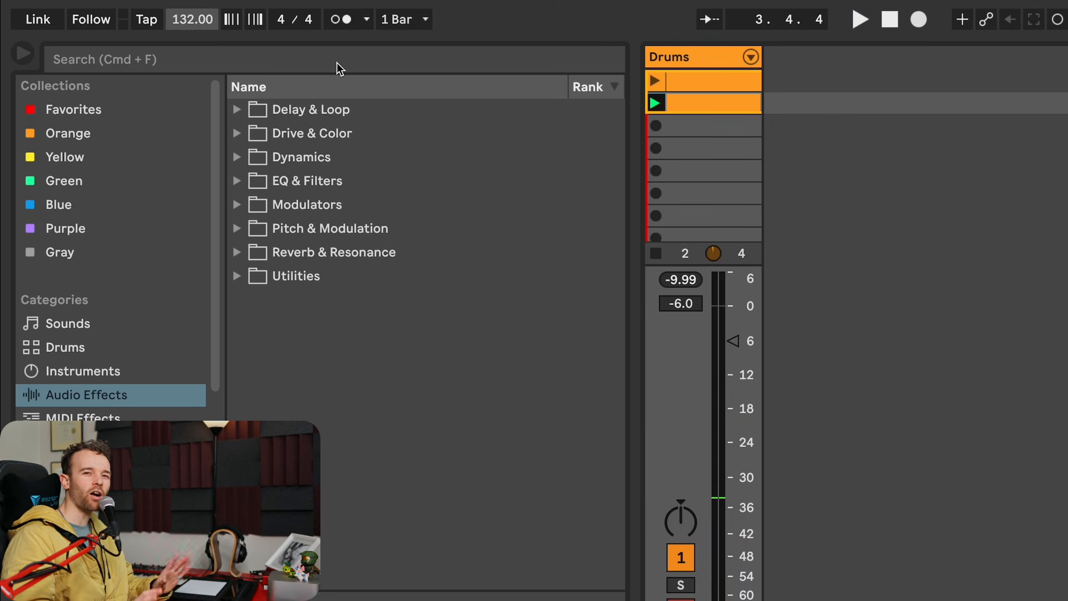
{"action": "left_click", "coordinate": [185, 21]}
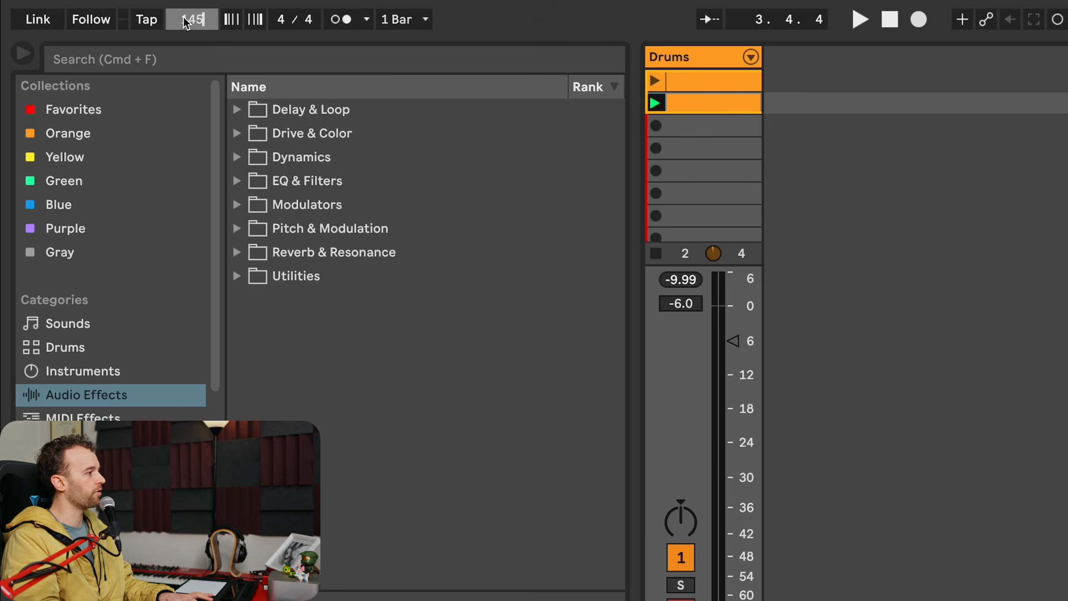
{"action": "key", "text": "space"}
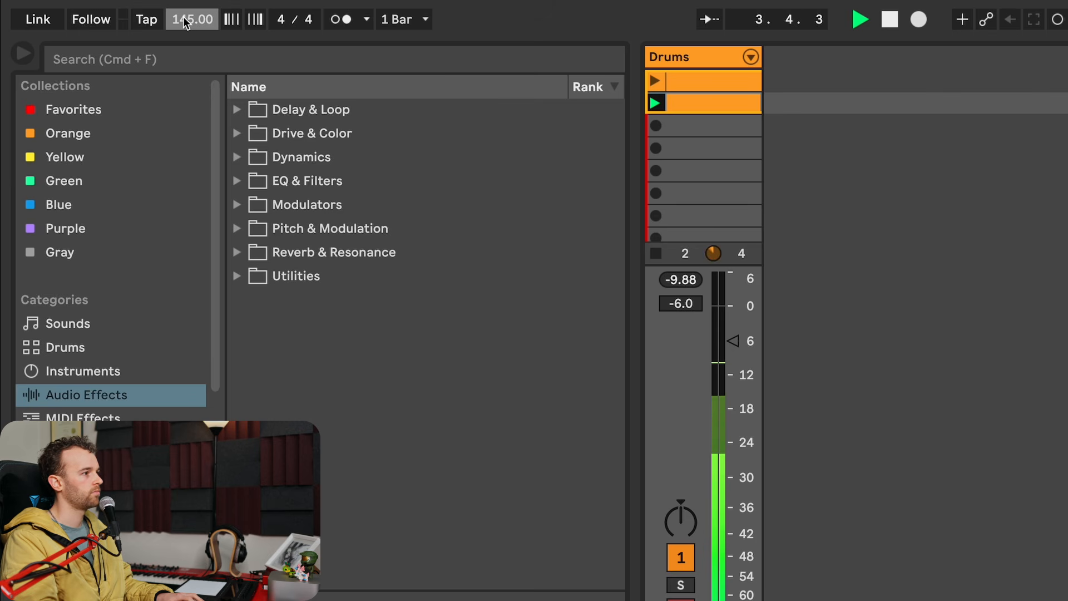
{"action": "key", "text": "space"}
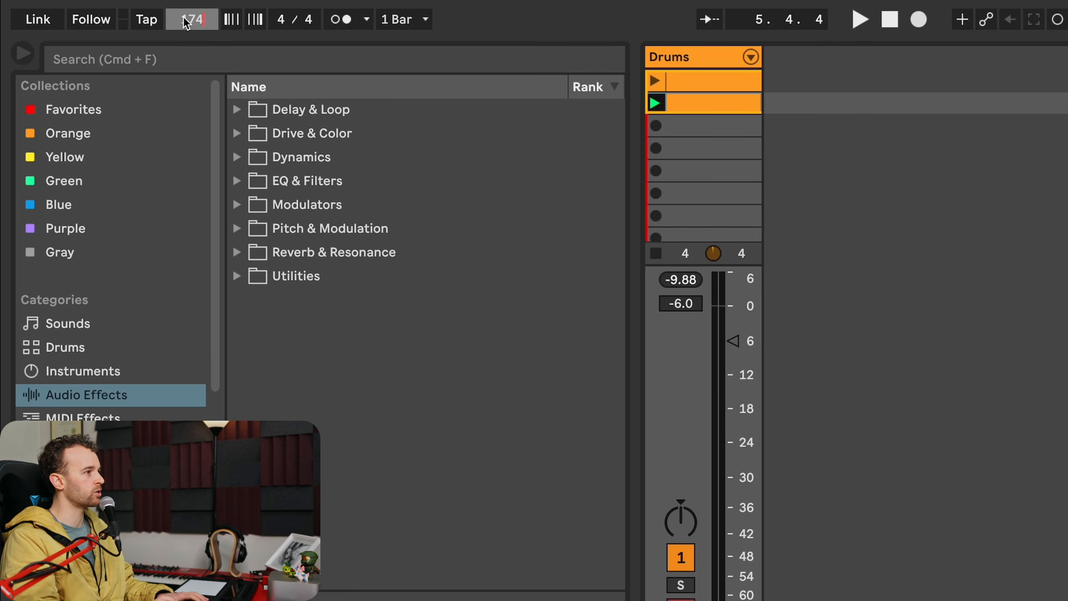
{"action": "key", "text": "space"}
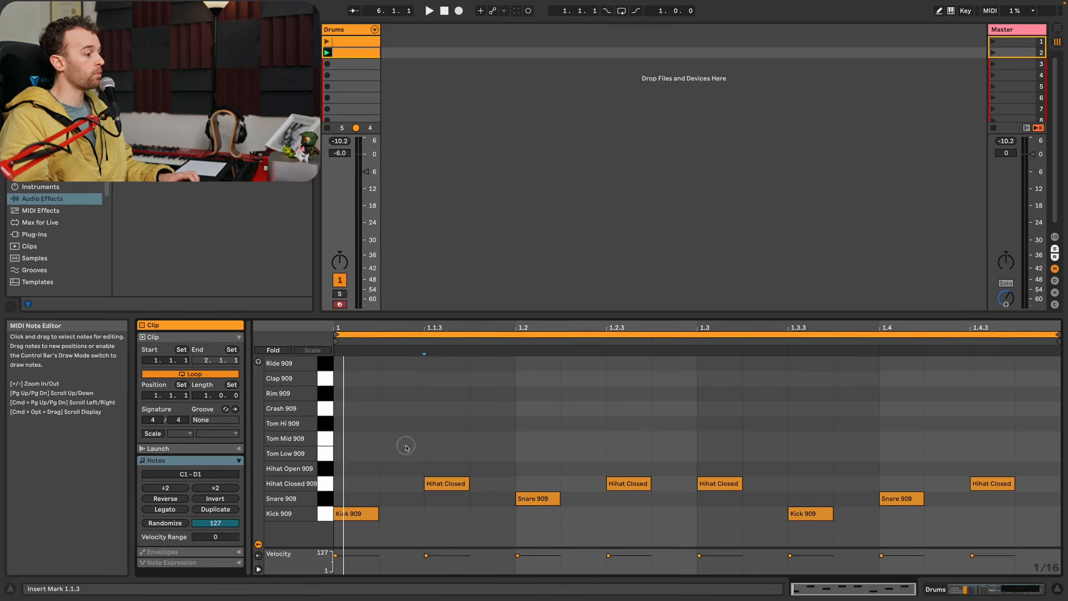
- Move the hi-hats at 1.1.3, 1.2.3 and 1.4.3 up to Hihat Open 909 and audition the loop
{"action": "left_click_drag", "start_coordinate": [205, 428], "coordinate": [546, 479]}
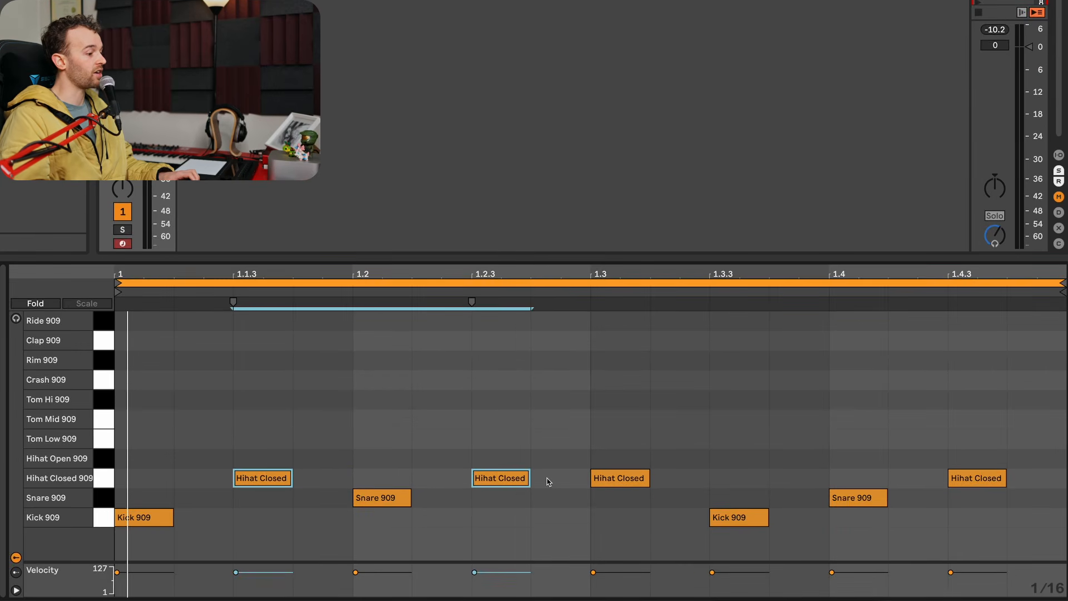
{"action": "key", "text": "Up"}
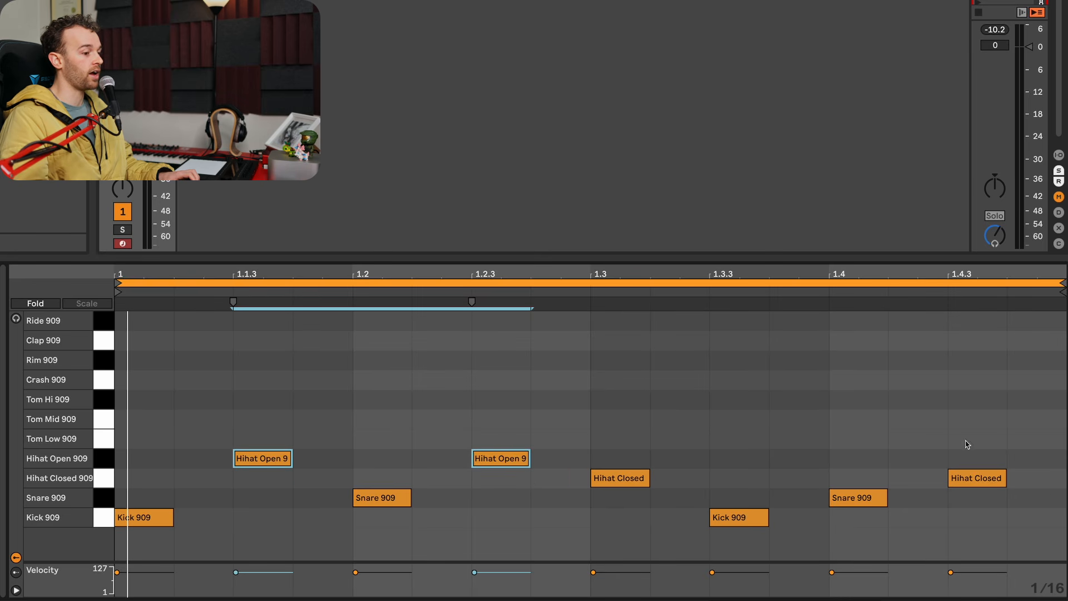
{"action": "left_click", "coordinate": [996, 481]}
{"action": "key", "text": "Up"}
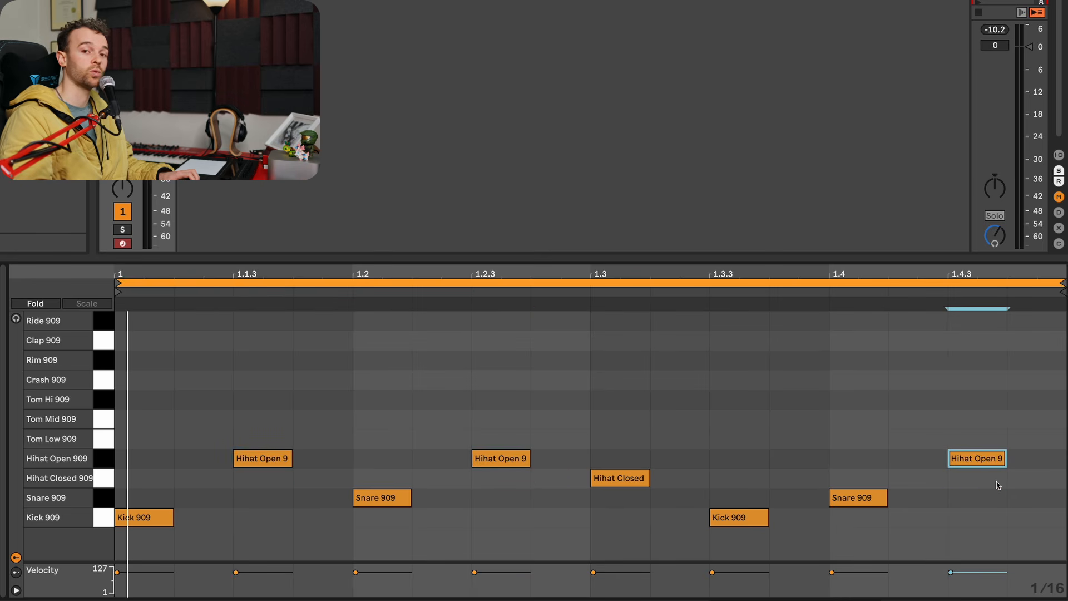
{"action": "key", "text": "space"}
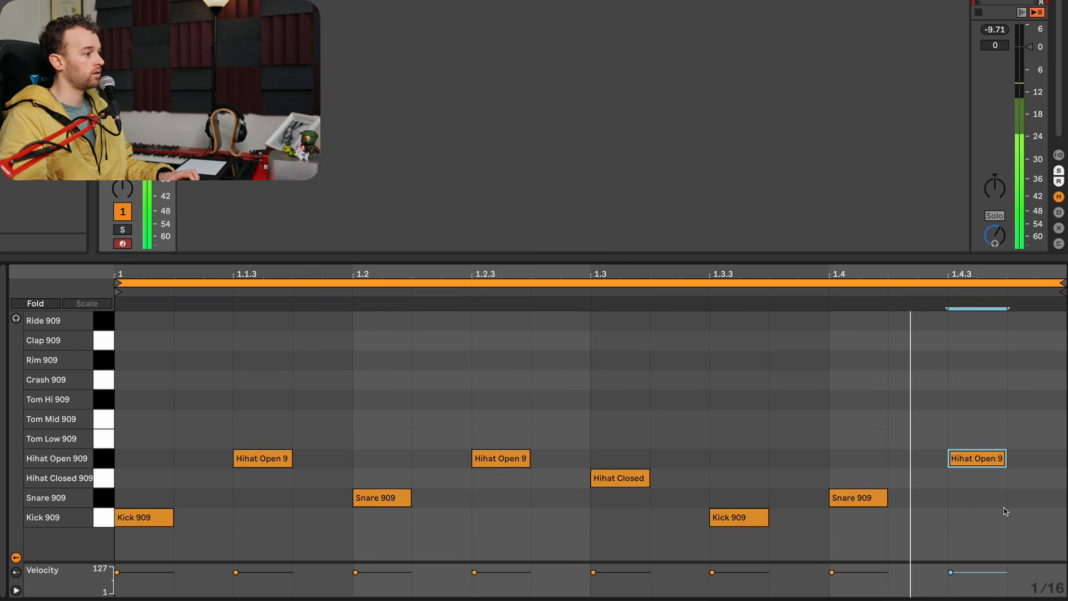
{"action": "key", "text": "space"}
- Return the three open hi-hats to Hihat Closed 909 and try the hat at 1.3 as Hihat Open 909 in playback before restoring it
{"action": "left_click_drag", "start_coordinate": [209, 421], "coordinate": [993, 459]}
{"action": "key", "text": "Down"}
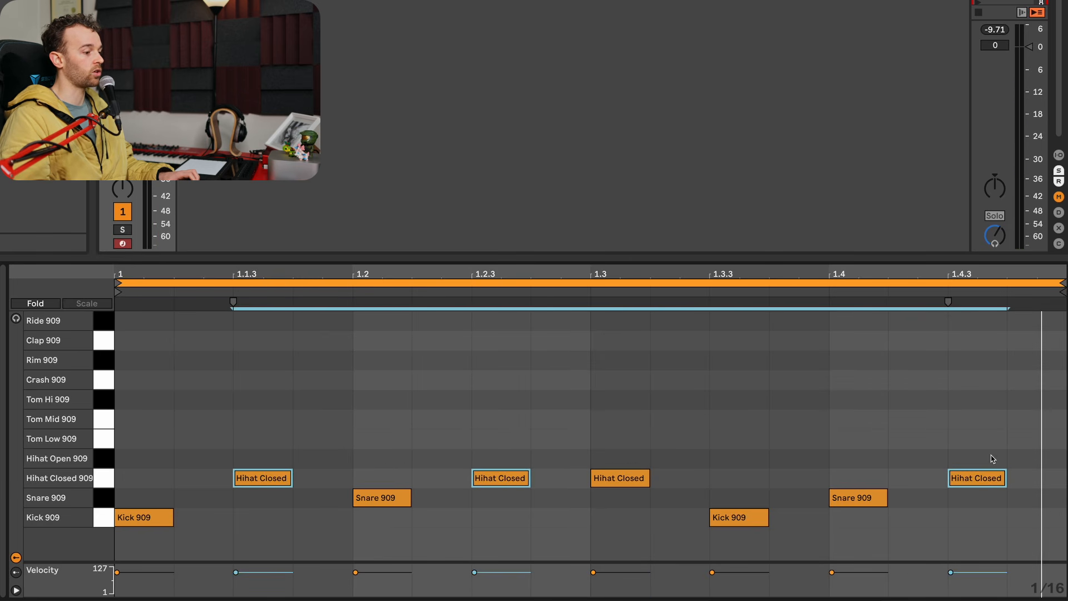
{"action": "left_click", "coordinate": [600, 482]}
{"action": "key", "text": "Up"}
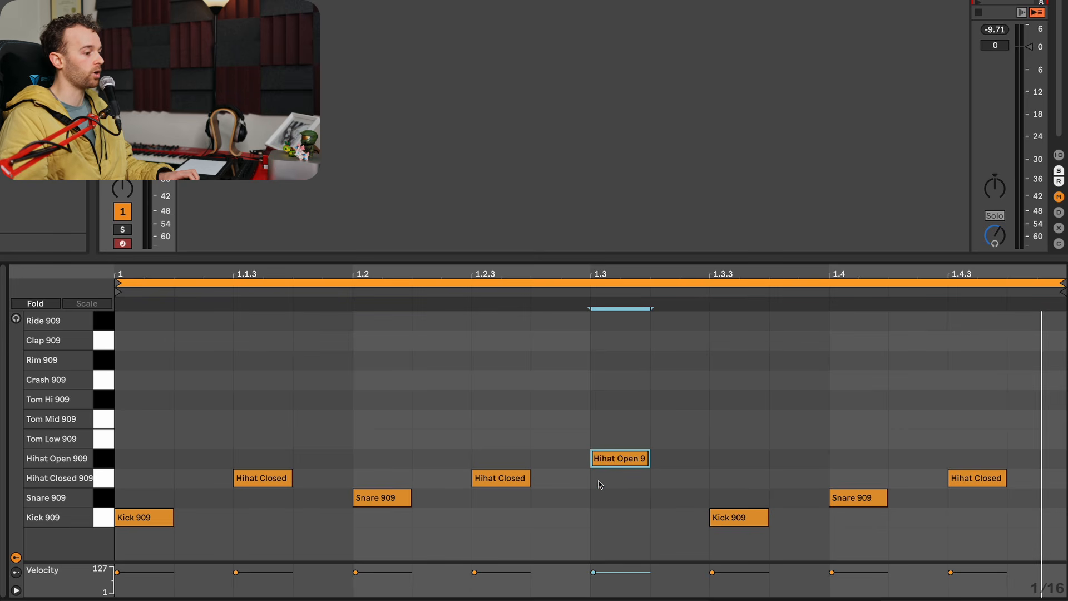
{"action": "key", "text": "space"}
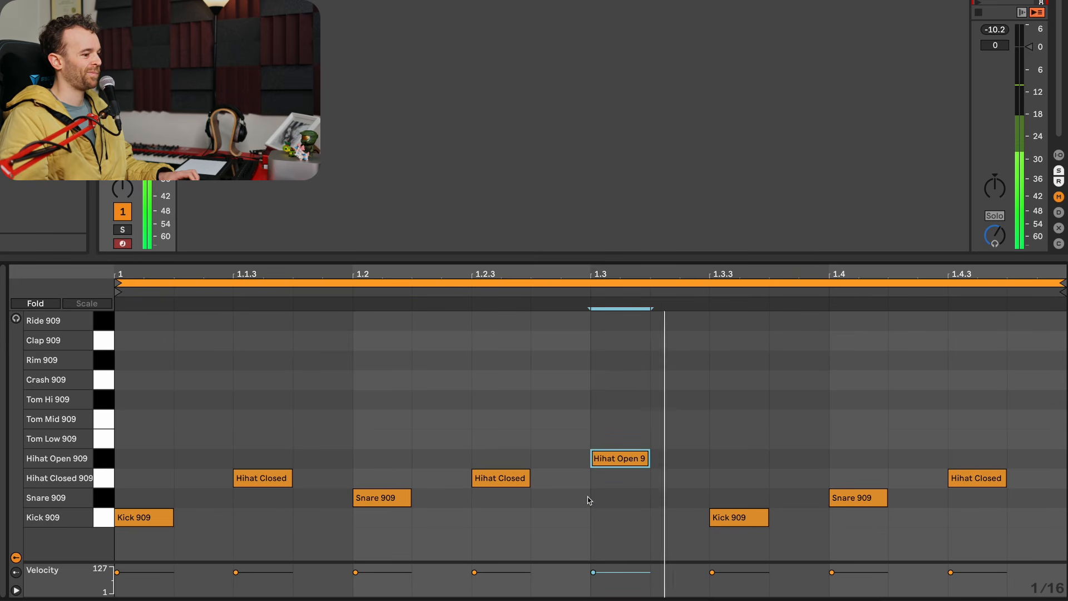
{"action": "key", "text": "Down"}
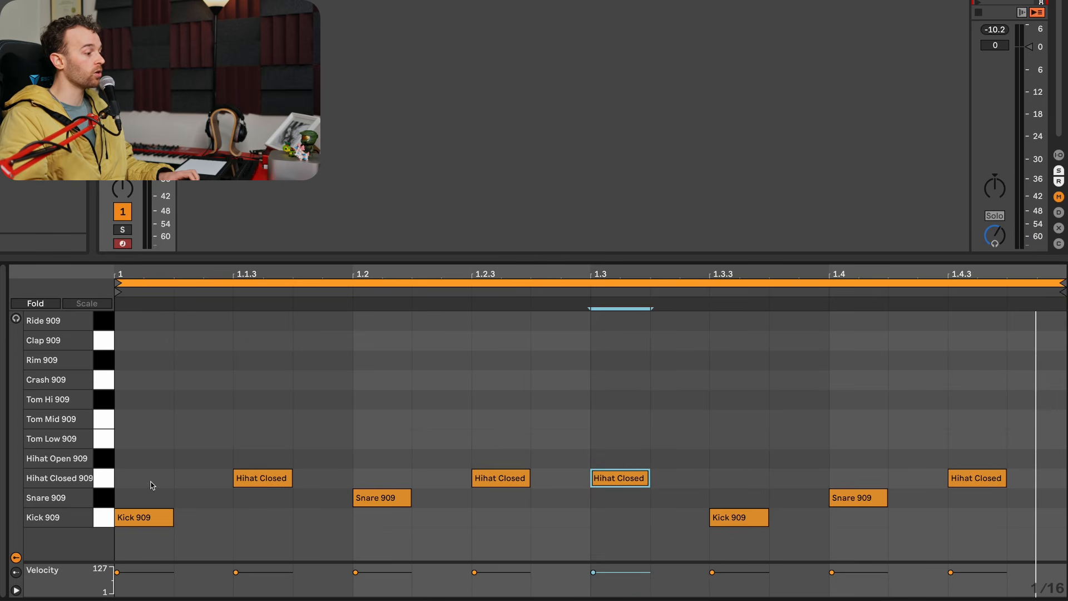
- Add Hihat Closed 909 notes at 1, 1.2, 1.3.3 and 1.4 to complete an eighth-note hi-hat pattern
{"action": "double_click", "coordinate": [149, 487]}
{"action": "left_click", "coordinate": [359, 480]}
{"action": "double_click", "coordinate": [360, 480]}
{"action": "double_click", "coordinate": [723, 478]}
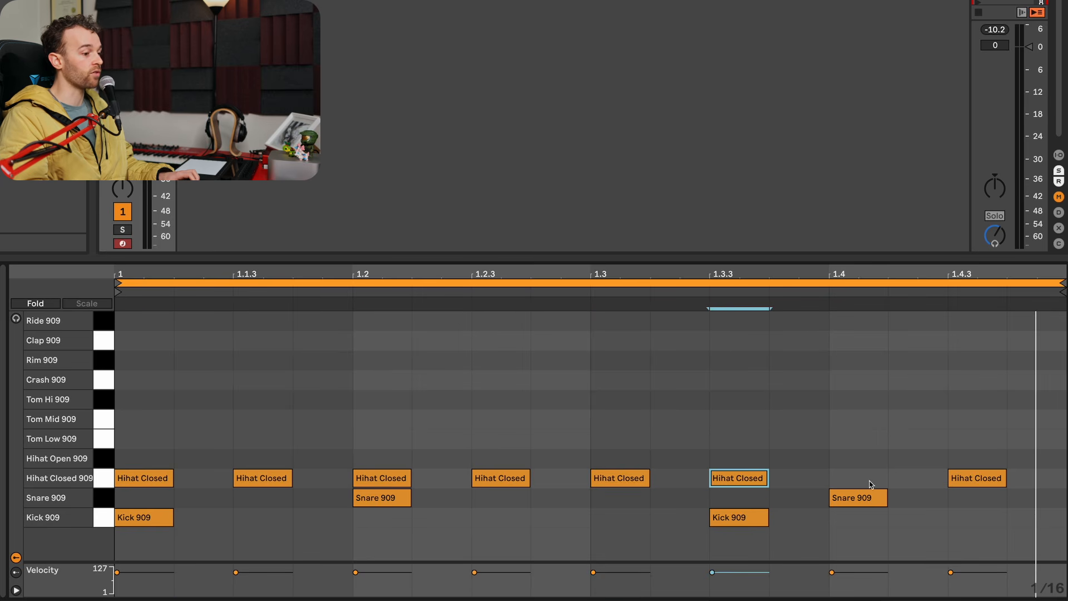
{"action": "double_click", "coordinate": [876, 483]}
- Move the off-beat hi-hats at 1.1.3, 1.2.3, 1.3.3 and 1.4.3 up to Hihat Open 909 and audition the loop
{"action": "left_click", "coordinate": [261, 480]}
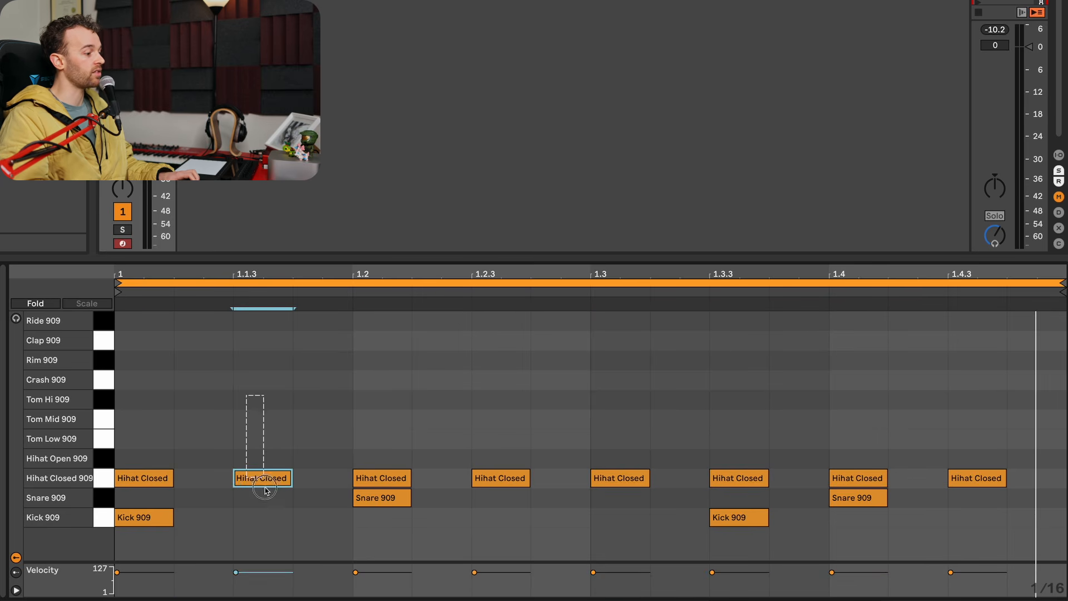
{"action": "left_click", "coordinate": [500, 479], "text": "shift"}
{"action": "left_click", "coordinate": [738, 480], "text": "shift"}
{"action": "left_click", "coordinate": [977, 480], "text": "shift"}
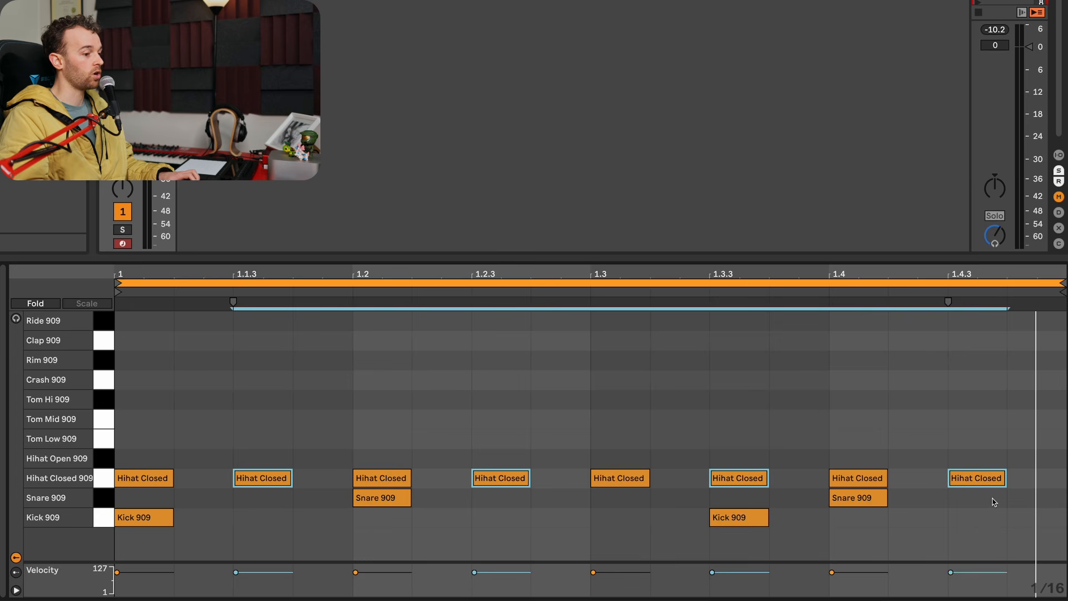
{"action": "key", "text": "Up"}
{"action": "key", "text": "space"}
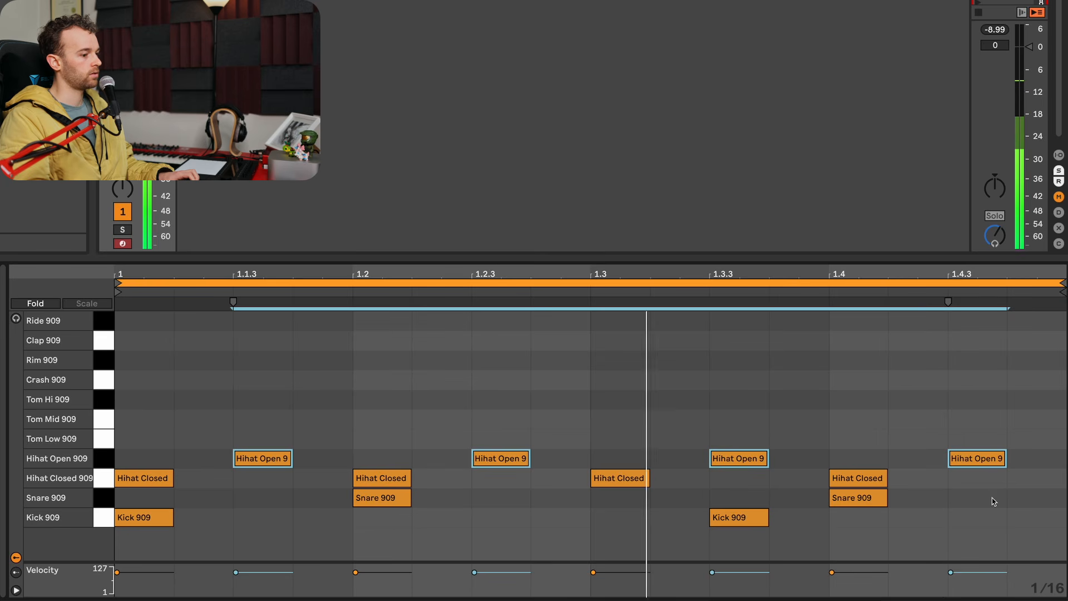
{"action": "key", "text": "space"}
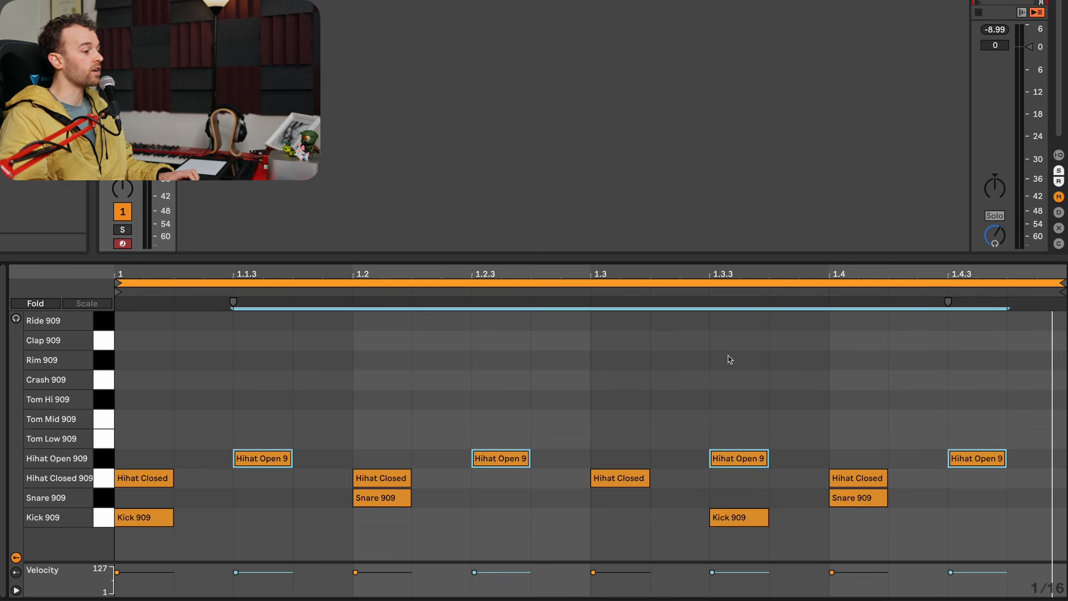
- Undo the move to open hi-hats and the closed hi-hats added at 1, 1.2, 1.3.3 and 1.4
{"action": "key", "text": "super+z"}
{"action": "key", "text": "super+z"}
{"action": "key", "text": "super+z"}
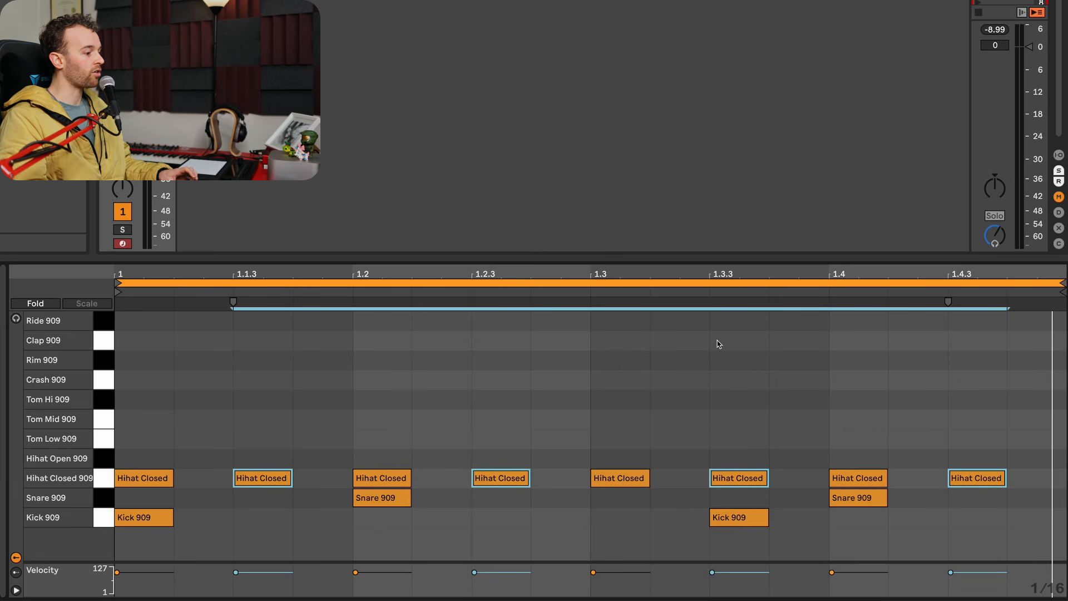
{"action": "key", "text": "super+z"}
{"action": "key", "text": "super+z"}
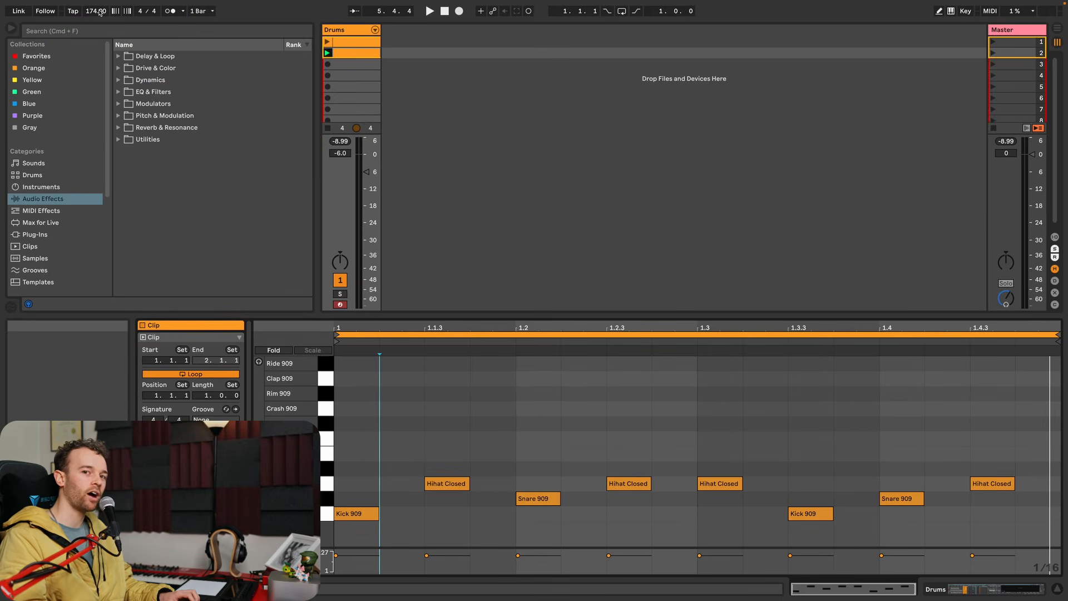
- Edit the tempo, stretch the clip's notes by ×2 so the pattern spans two bars, and audition the loop
{"action": "left_click", "coordinate": [100, 11]}
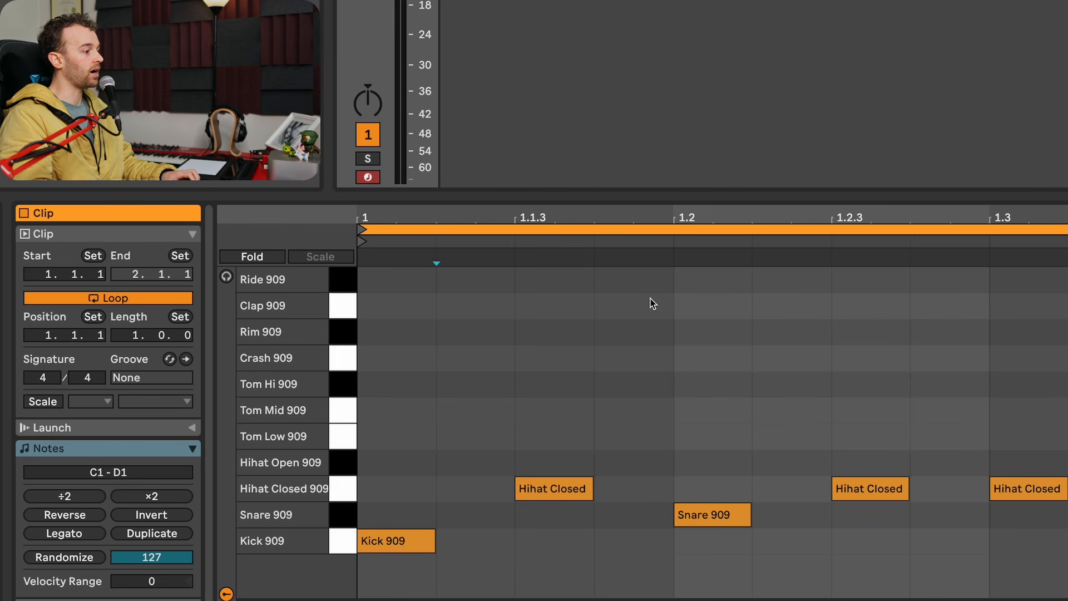
{"action": "left_click", "coordinate": [161, 500]}
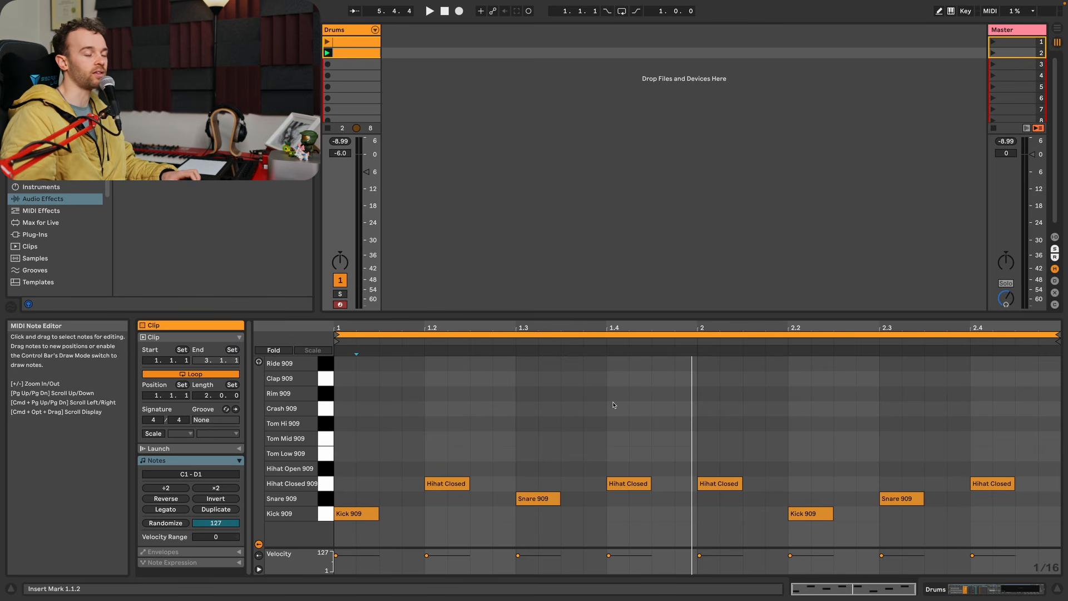
{"action": "key", "text": "space"}
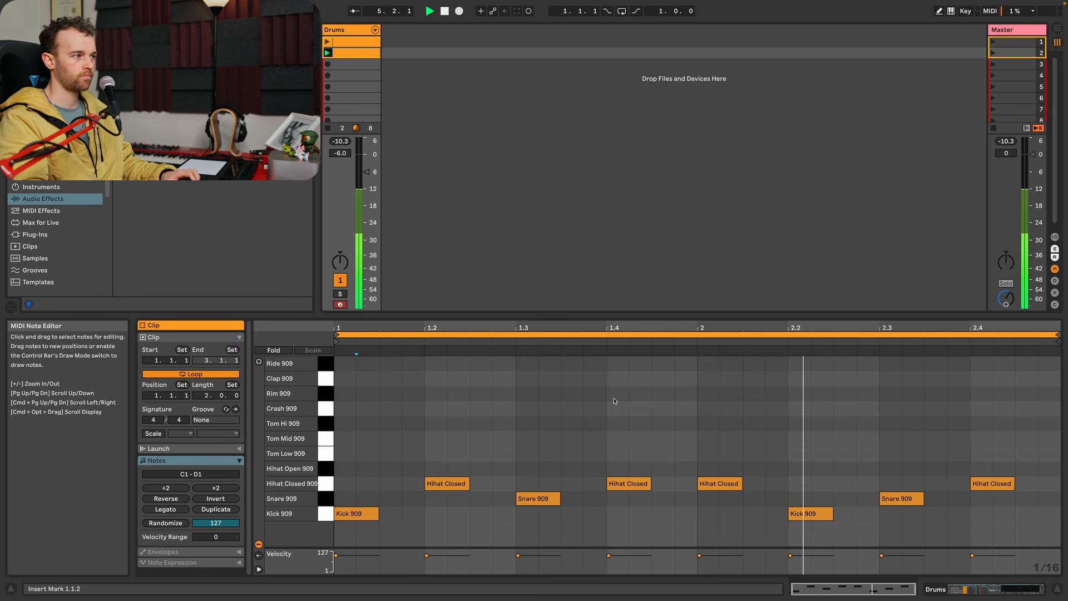
{"action": "key", "text": "space"}
- Draw continuous sixteenth-note Hihat Closed 909 hits across both bars and play the loop
{"action": "key", "text": "b"}
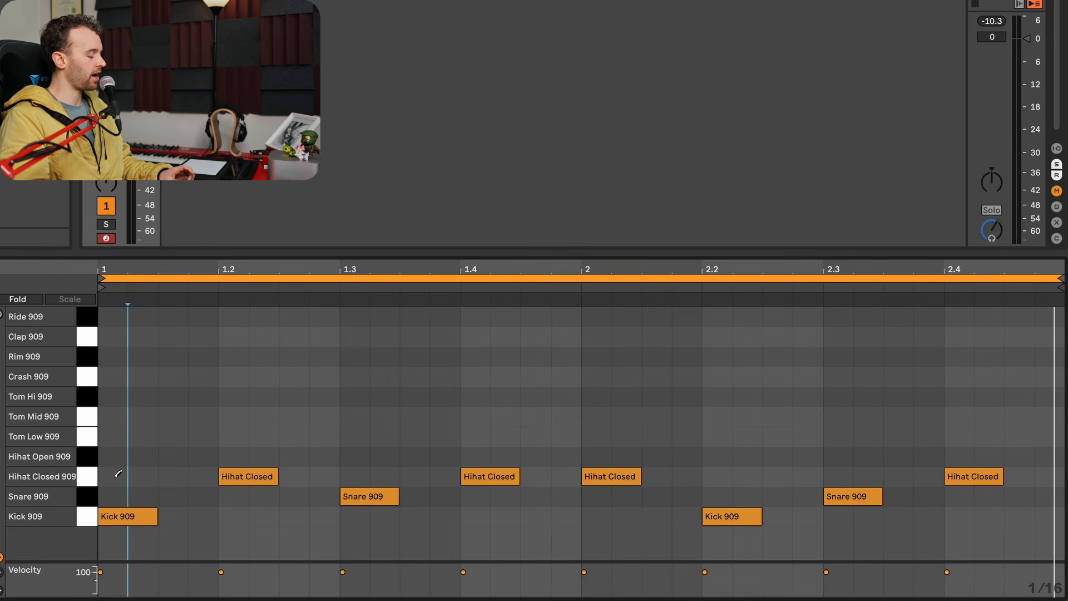
{"action": "left_click_drag", "start_coordinate": [118, 473], "coordinate": [1041, 467]}
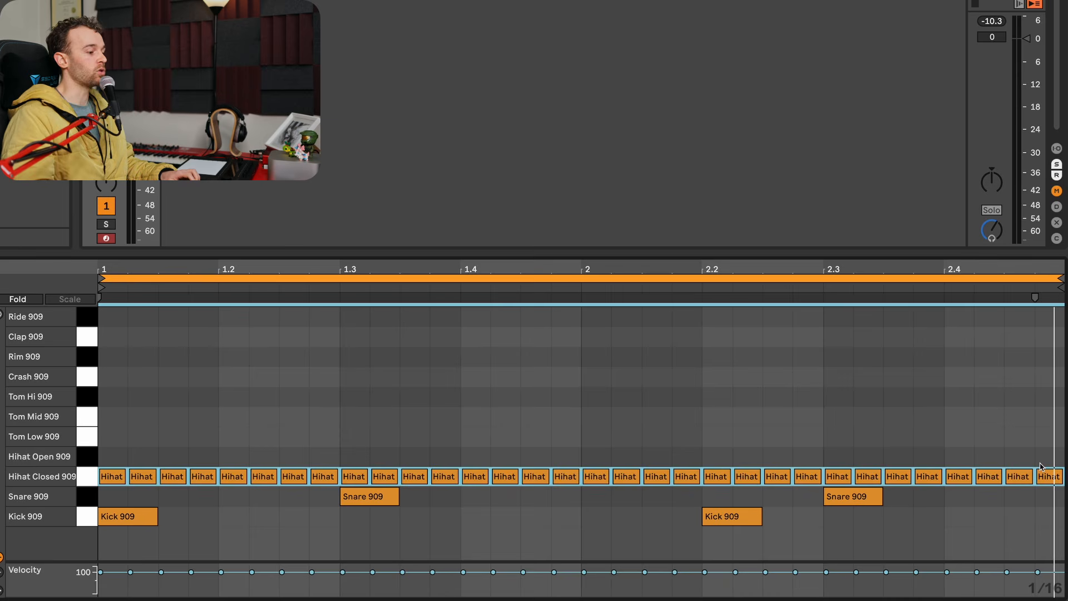
{"action": "key", "text": "space"}
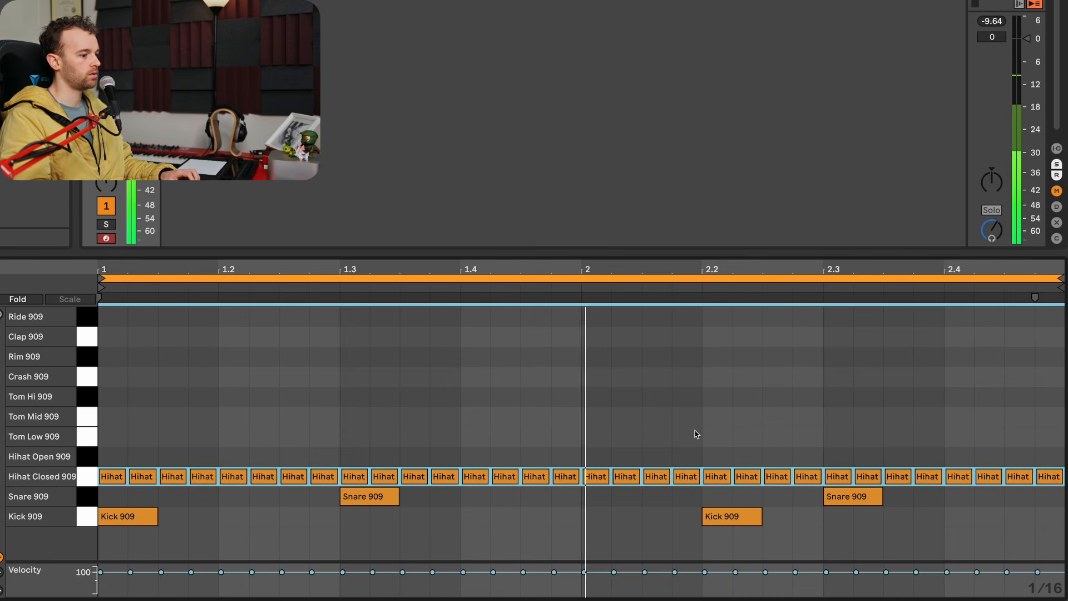
{"action": "key", "text": "space"}
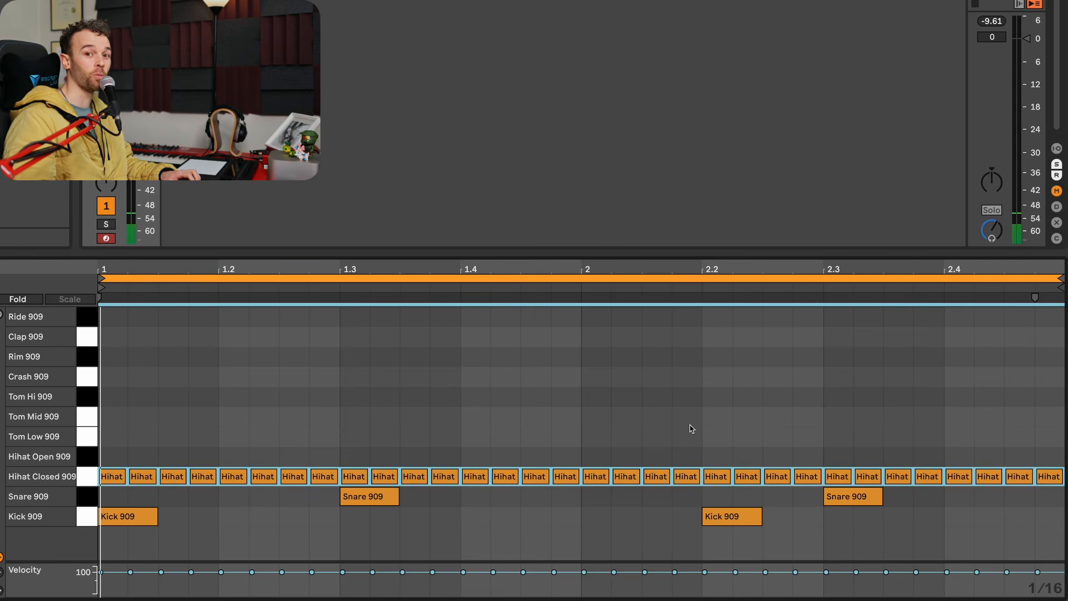
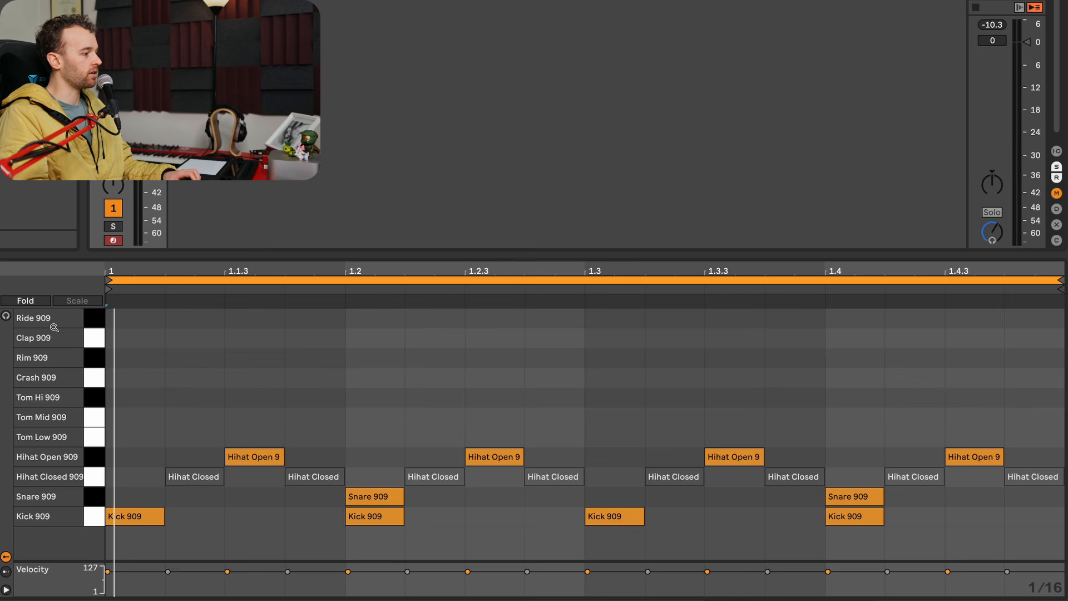
- Turn on note preview in the MIDI editor and audition the Clap 909 sound
{"action": "left_click", "coordinate": [9, 317]}
{"action": "left_click", "coordinate": [98, 338]}
{"action": "left_click", "coordinate": [98, 338]}
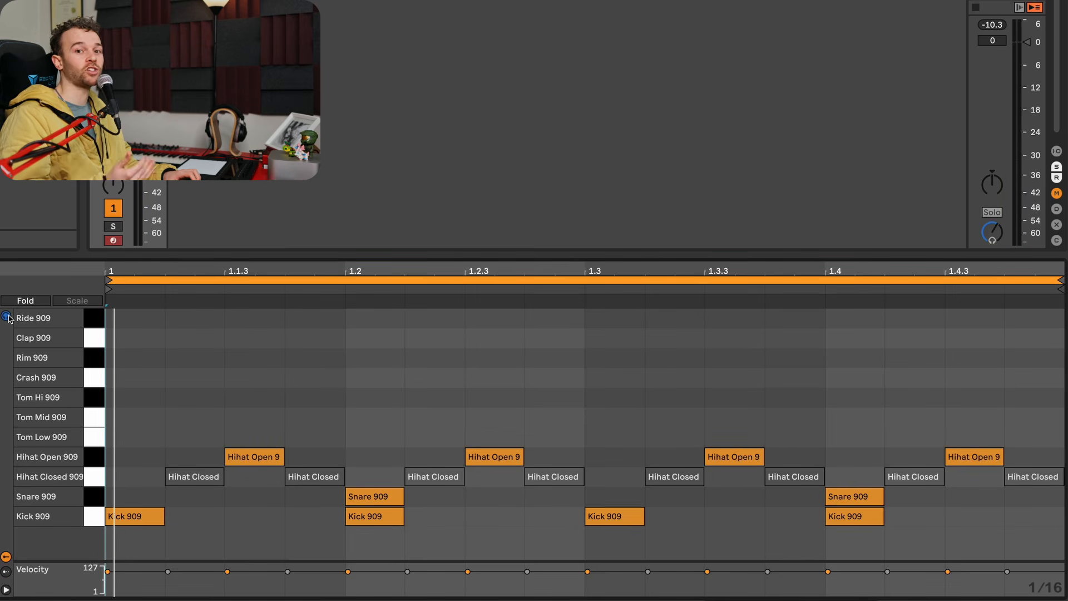
- Add Clap 909 hits at 1.1.4, 1.2.3, 1.3.4 and 1.4.3 and play the loop
{"action": "double_click", "coordinate": [313, 341]}
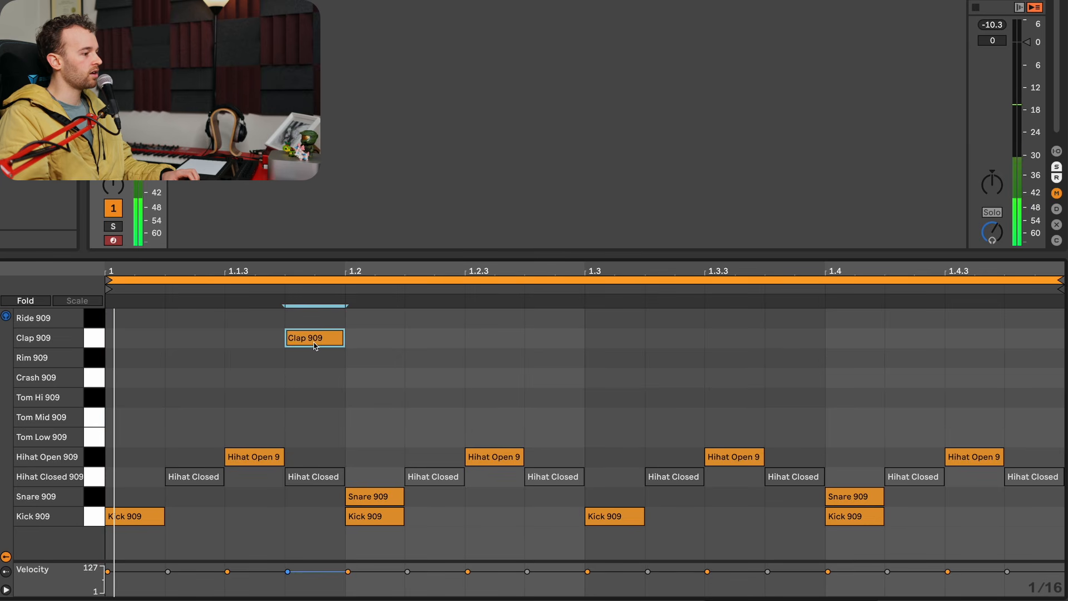
{"action": "double_click", "coordinate": [484, 342]}
{"action": "left_click", "coordinate": [767, 417]}
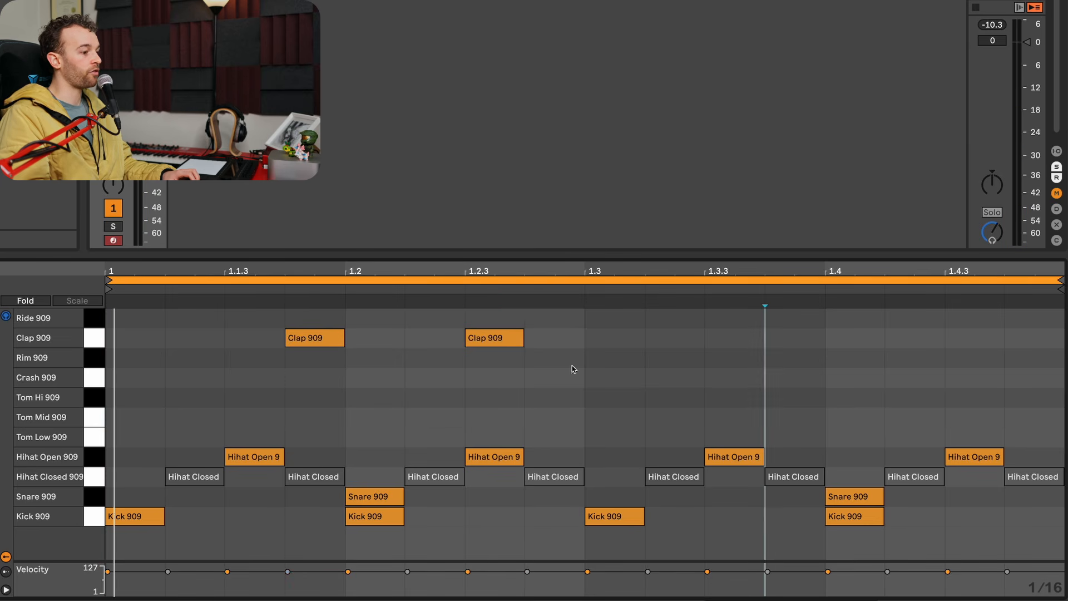
{"action": "double_click", "coordinate": [799, 341]}
{"action": "double_click", "coordinate": [954, 341]}
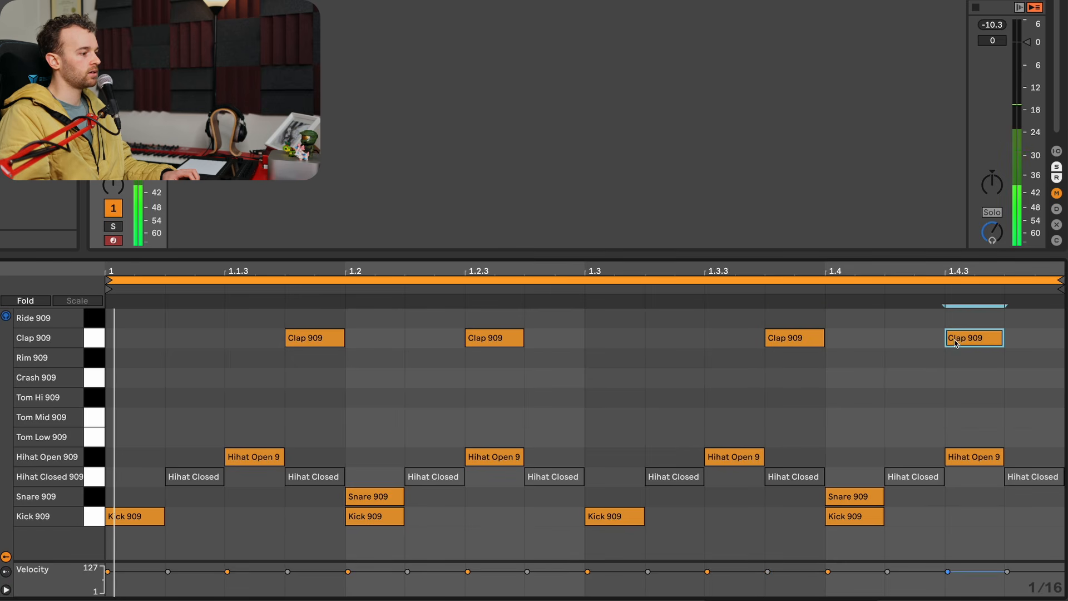
{"action": "key", "text": "space"}
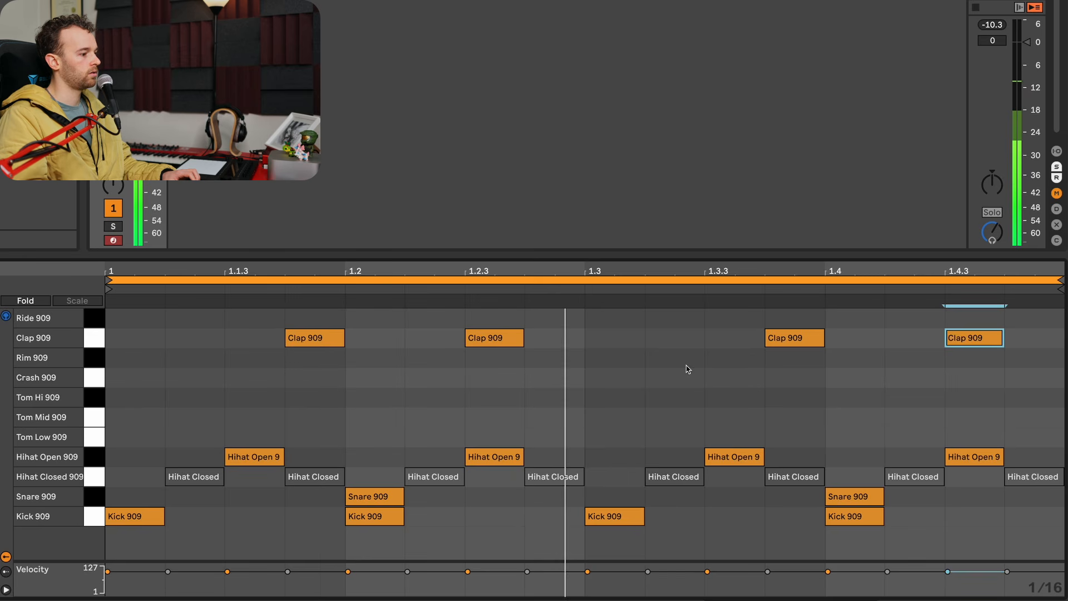
- Deactivate all Hihat Open 909 notes, move the clap at 1.2.3 to 1.2.4, and audition the loop
{"action": "left_click", "coordinate": [98, 456]}
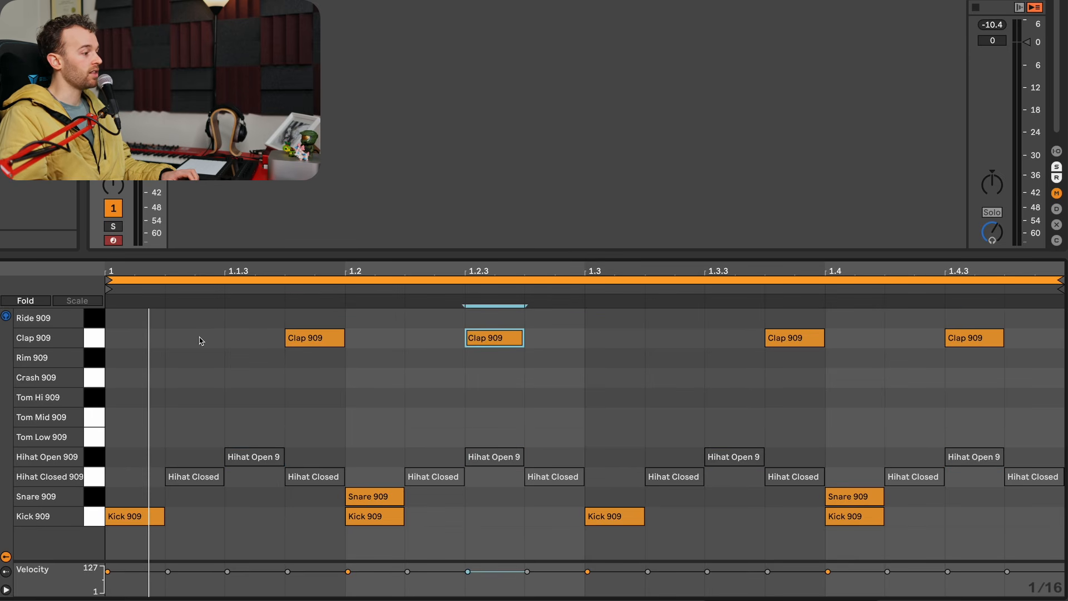
{"action": "left_click_drag", "start_coordinate": [493, 341], "coordinate": [553, 341]}
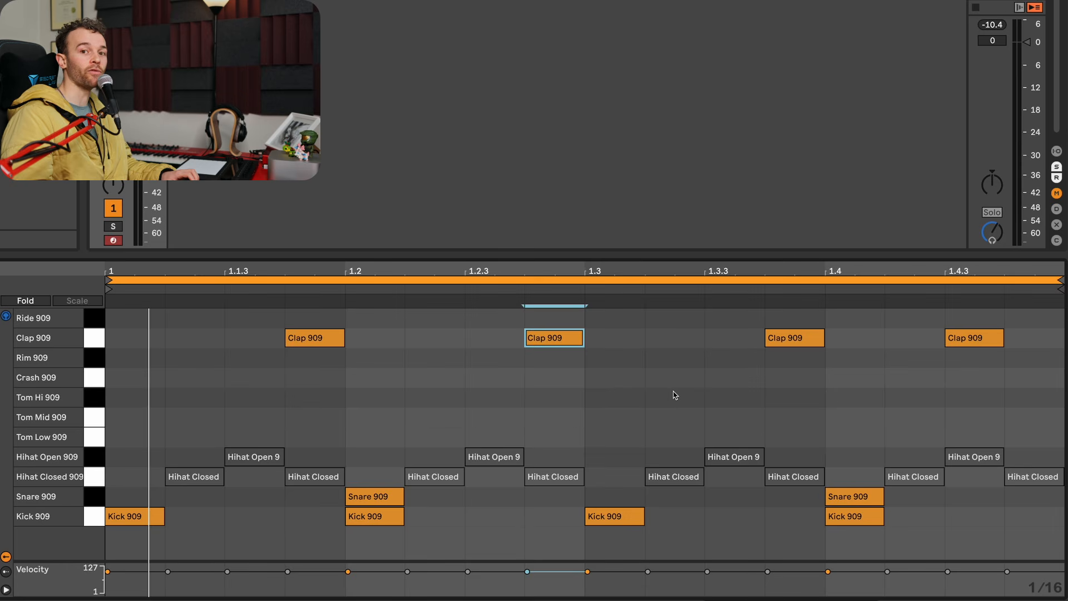
{"action": "key", "text": "space"}
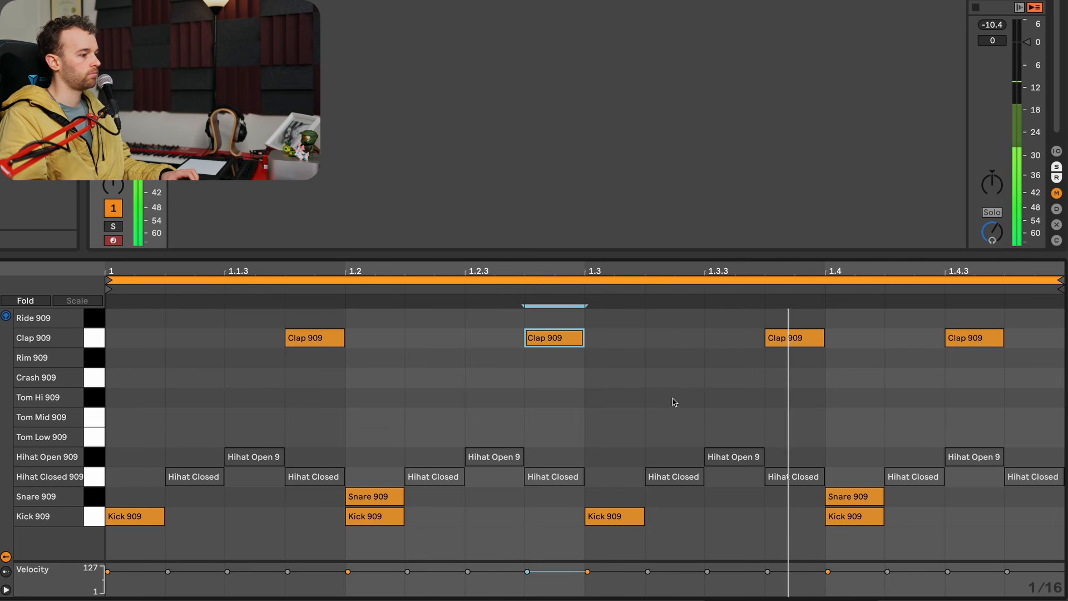
{"action": "key", "text": "space"}
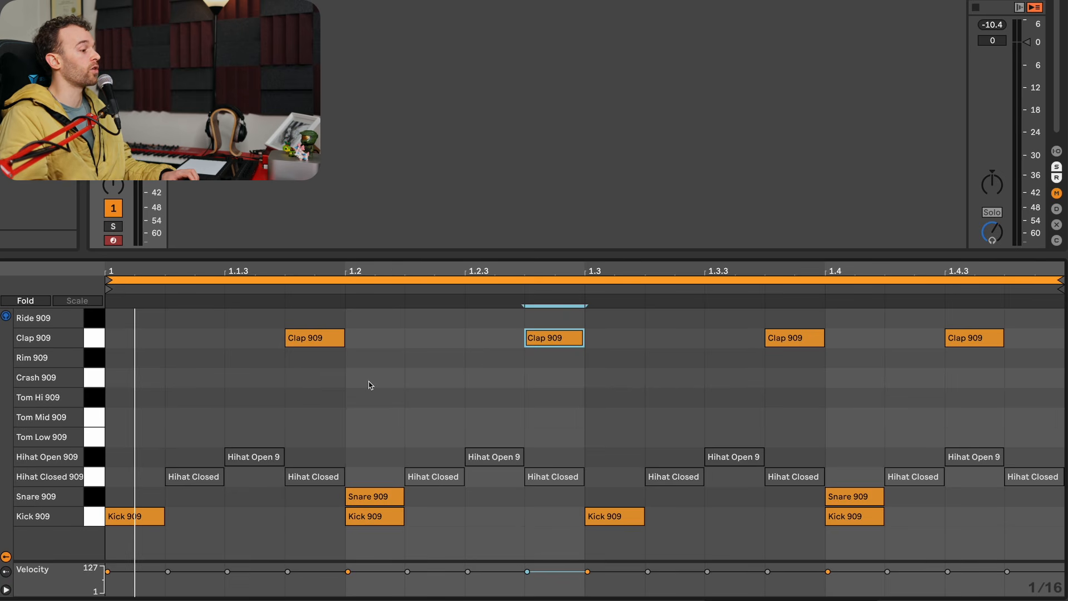
- Replace the clap at 1.1.4 with one at 1.2.2, and shift the first two claps to 1.1.2 and 1.1.4
{"action": "left_click", "coordinate": [322, 345]}
{"action": "key", "text": "Delete"}
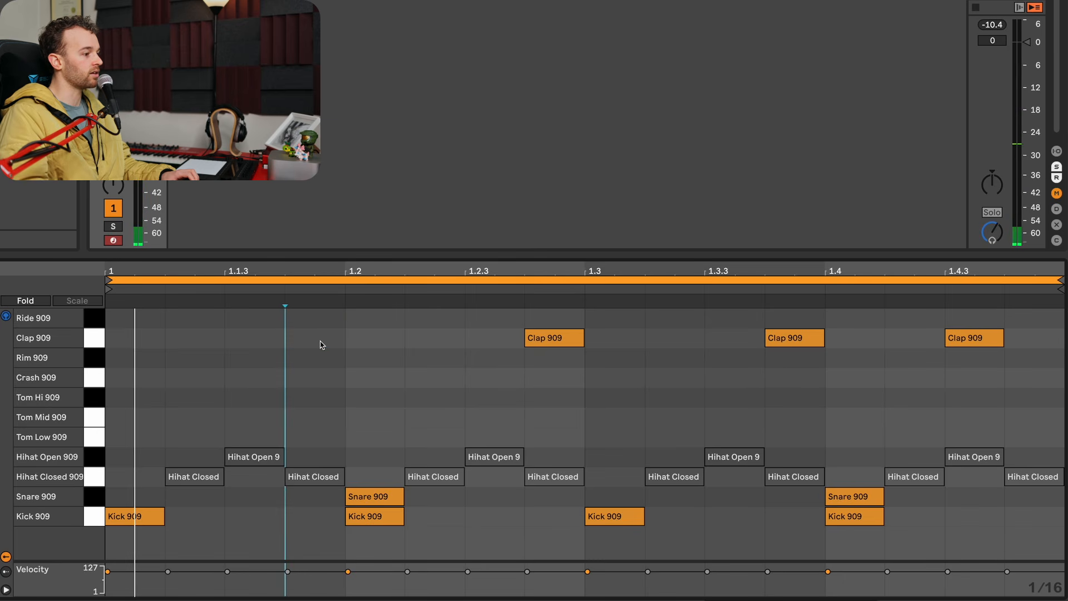
{"action": "double_click", "coordinate": [432, 342]}
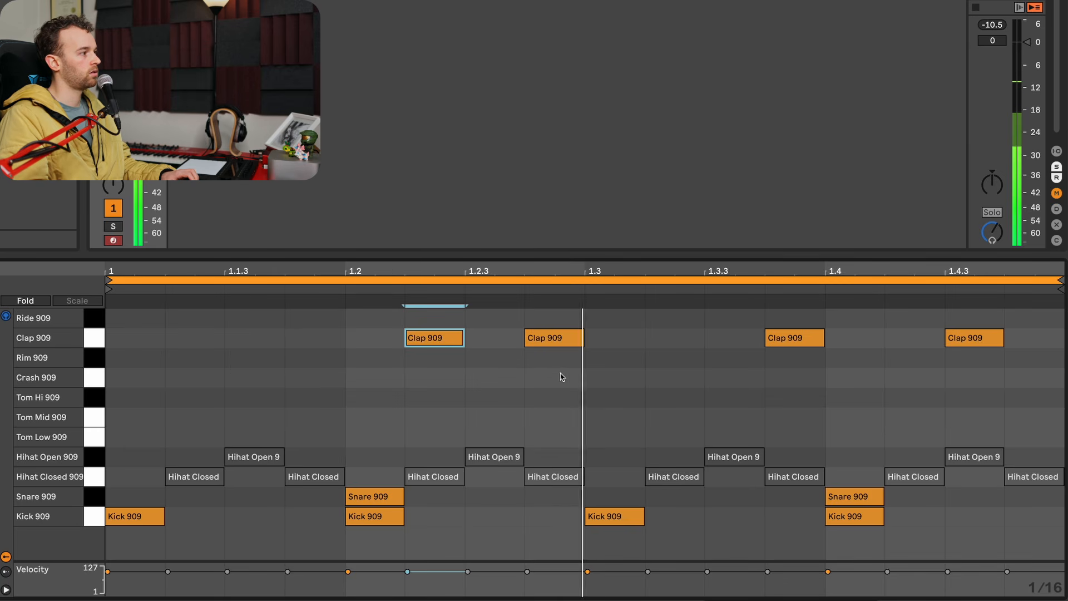
{"action": "left_click_drag", "start_coordinate": [567, 380], "coordinate": [210, 330]}
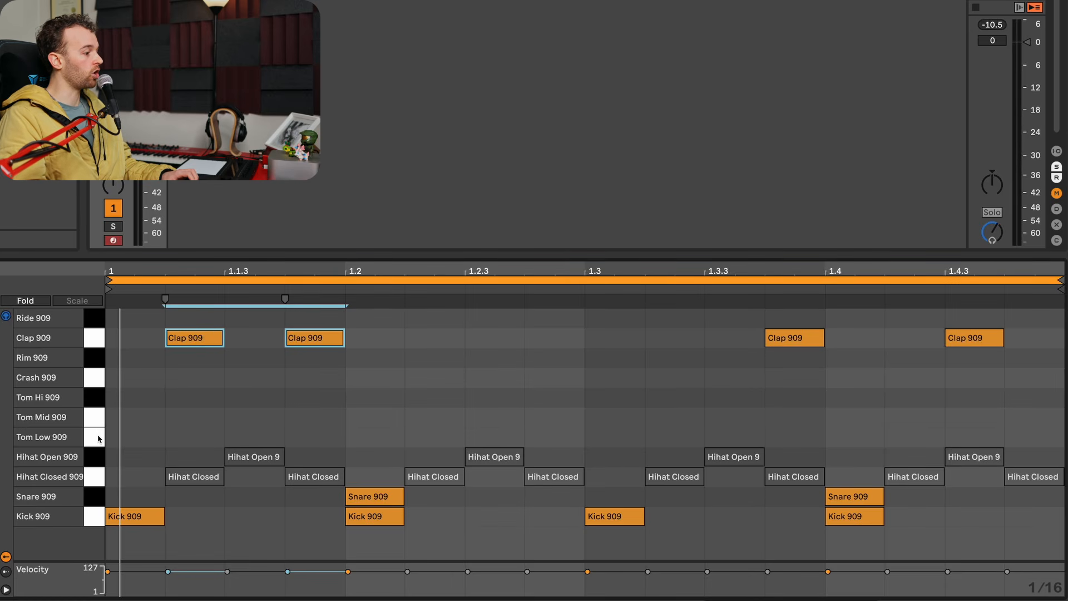
- Move the claps at 1.3.4 and 1.4.3 down to Tom Low 909 and play the loop
{"action": "left_click", "coordinate": [99, 438]}
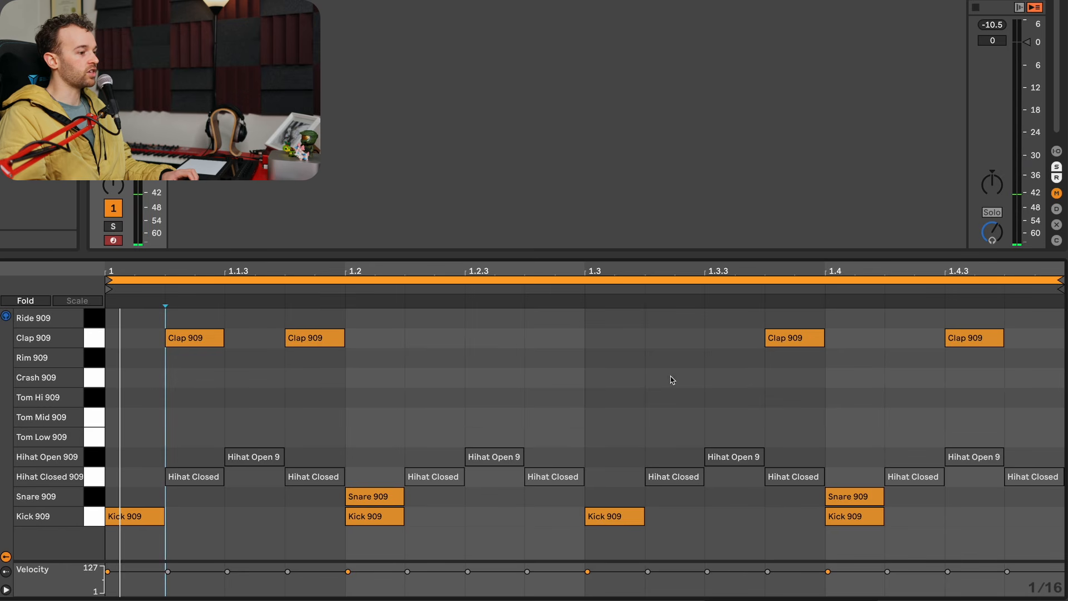
{"action": "left_click_drag", "start_coordinate": [1042, 376], "coordinate": [794, 435]}
{"action": "key", "text": "space"}
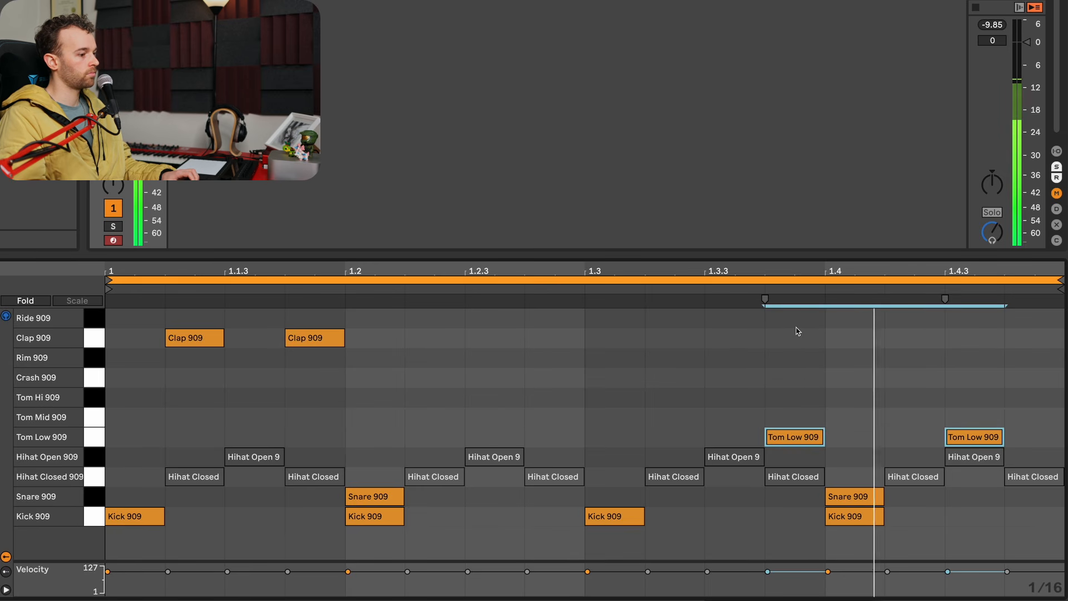
{"action": "left_click_drag", "start_coordinate": [101, 459], "coordinate": [104, 472]}
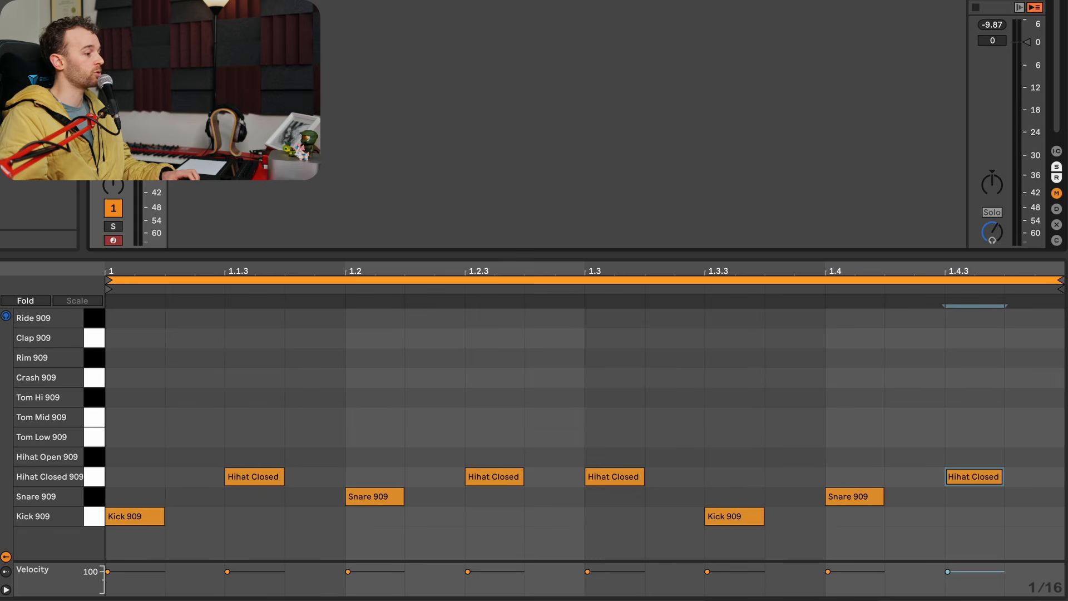
- Add Rim 909 hits at 1.1.4, 1.2.4, 1.3.2, 1.3.4 and 1.4.4 to the broken-beat pattern and audition the loop
{"action": "key", "text": "space"}
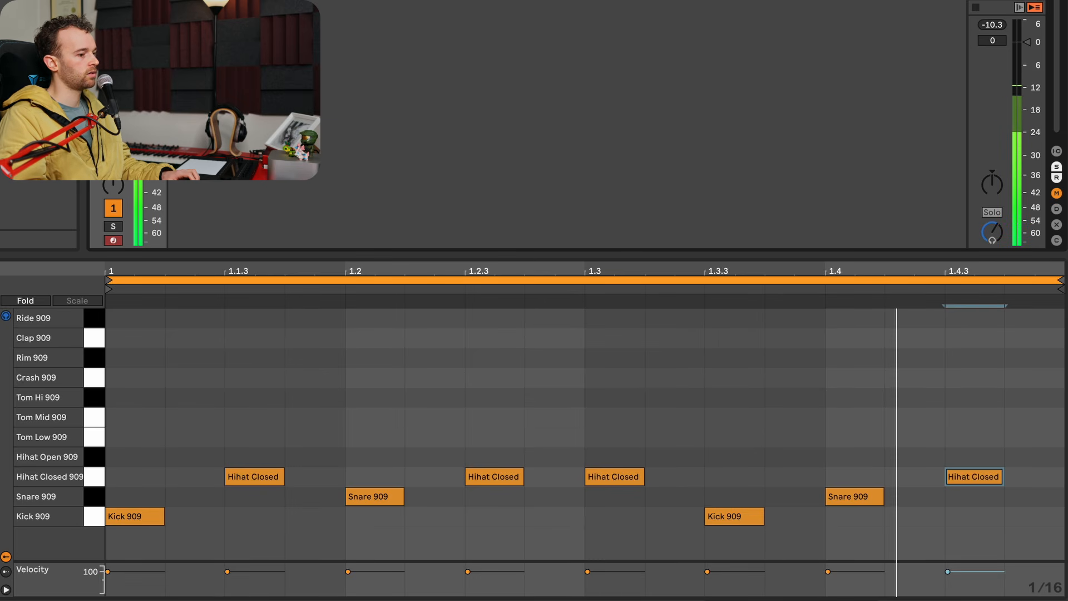
{"action": "left_click", "coordinate": [99, 362]}
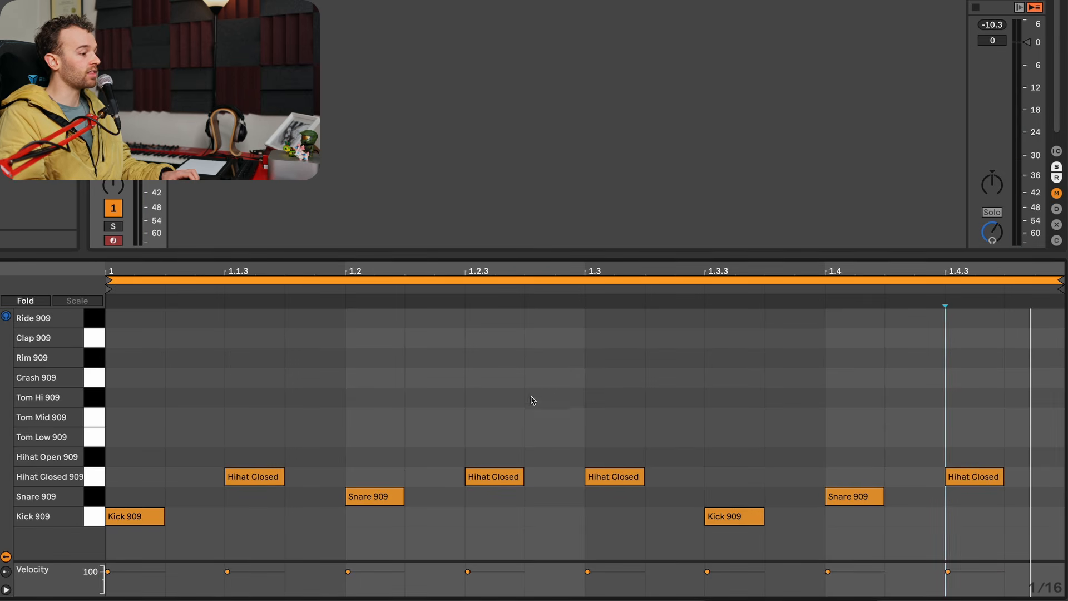
{"action": "double_click", "coordinate": [557, 361]}
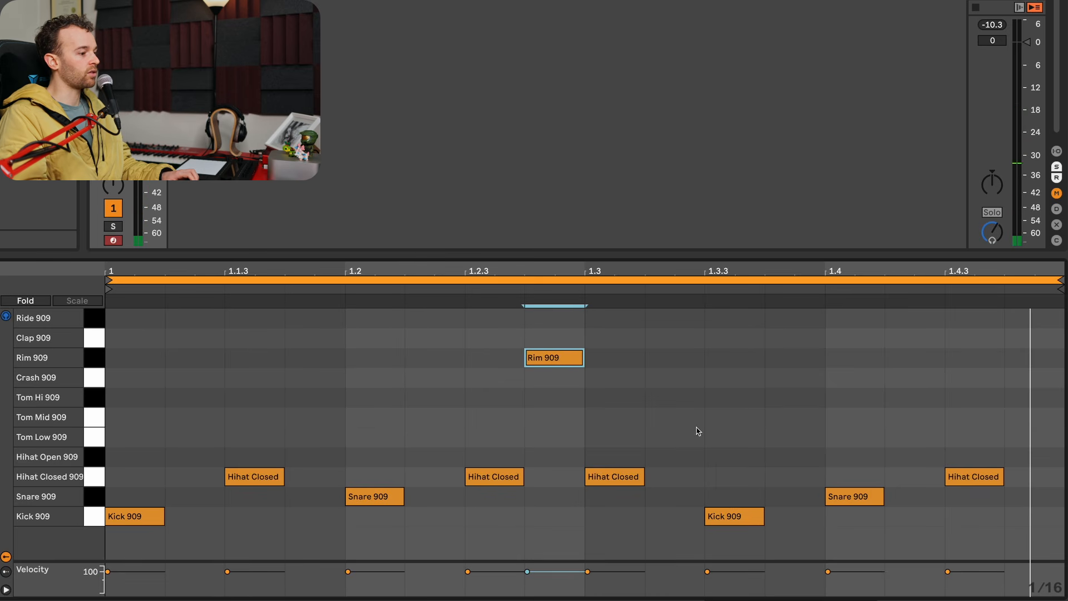
{"action": "double_click", "coordinate": [679, 361]}
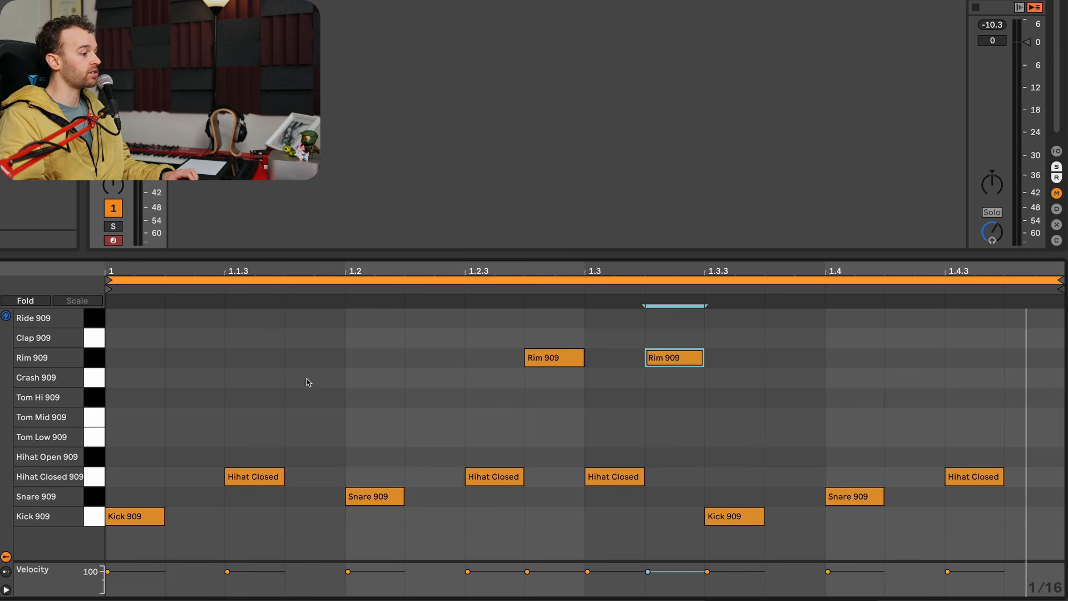
{"action": "double_click", "coordinate": [312, 361]}
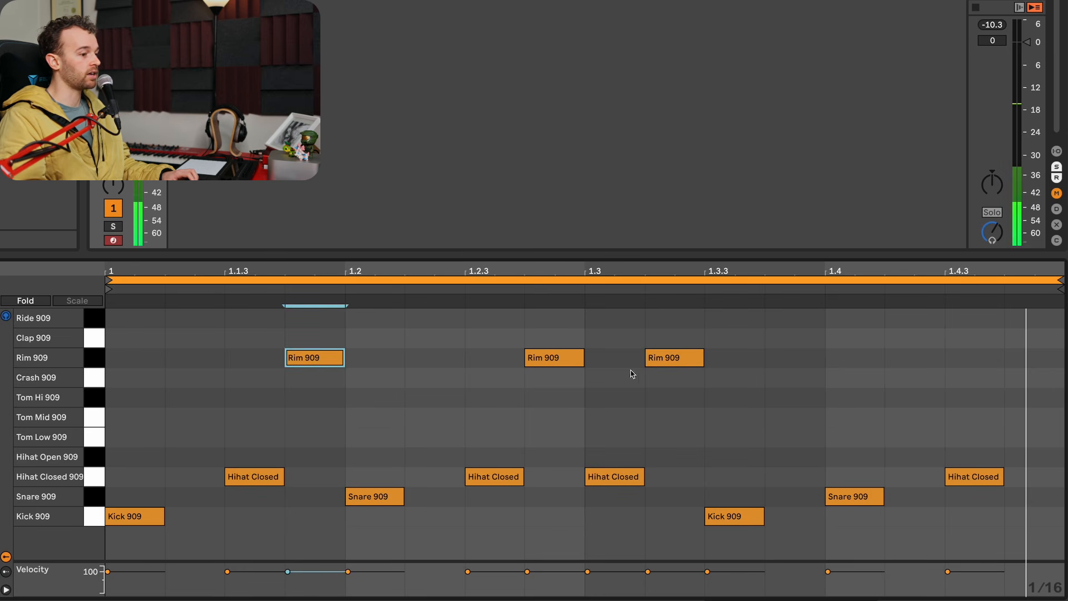
{"action": "double_click", "coordinate": [793, 359]}
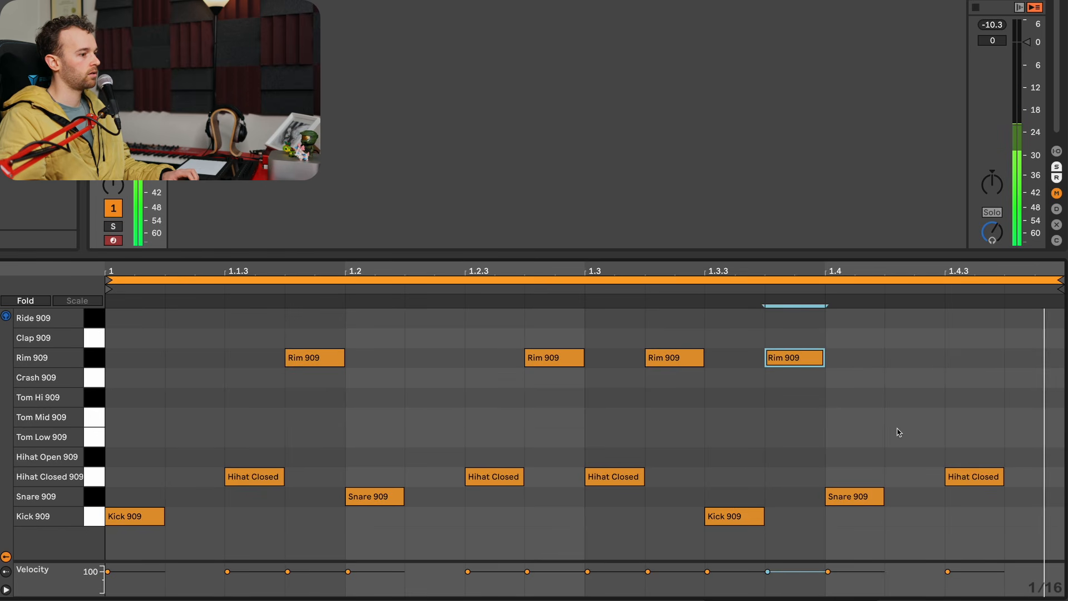
{"action": "key", "text": "space"}
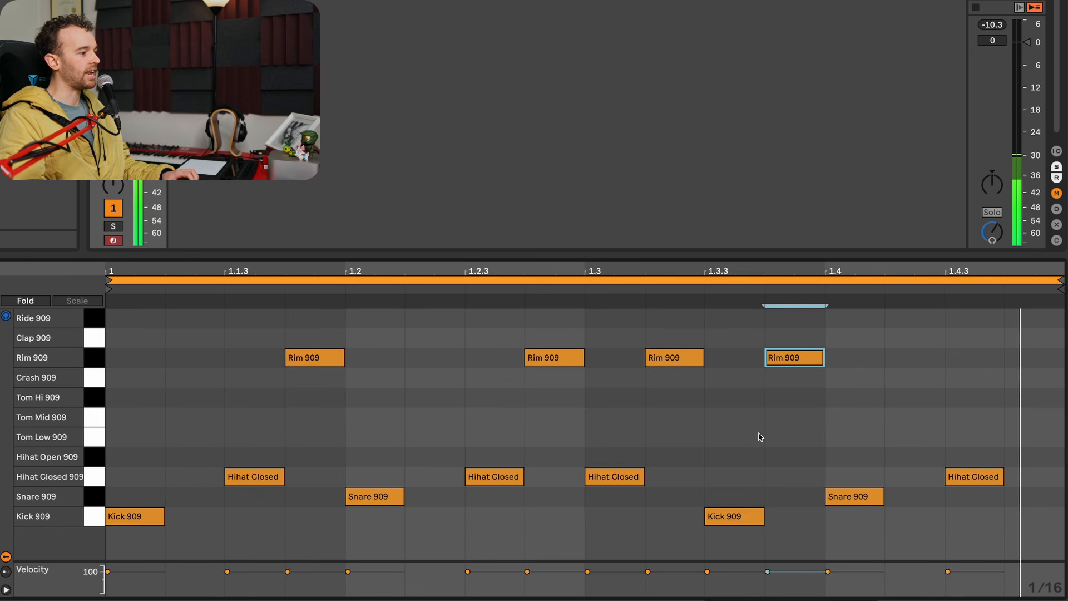
{"action": "double_click", "coordinate": [1034, 359]}
{"action": "key", "text": "space"}
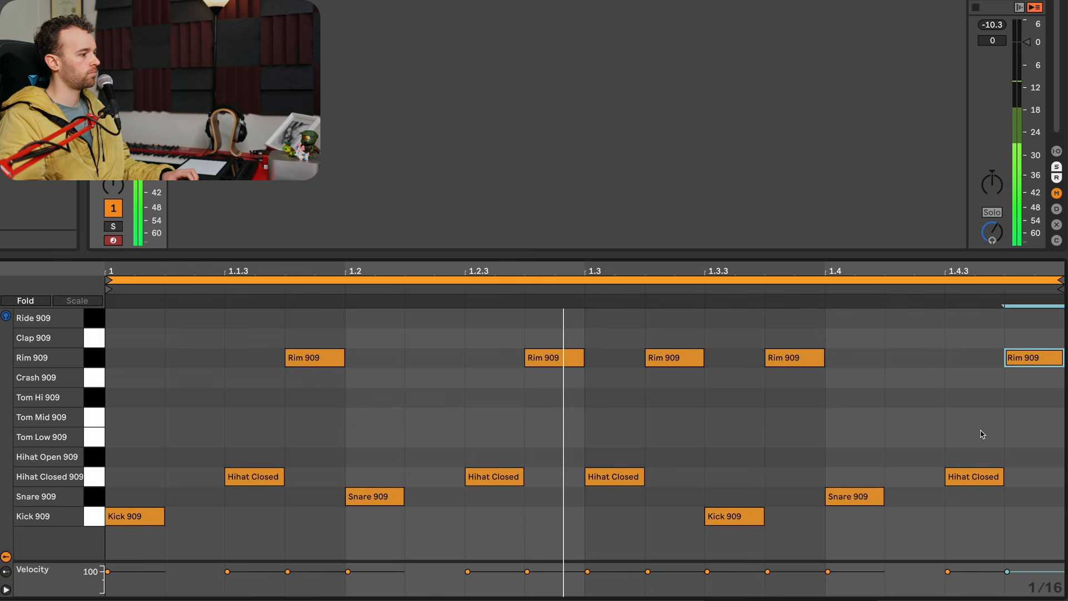
- Move all the Rim 909 hits up to Clap 909 and audition the loop
{"action": "left_click", "coordinate": [93, 362]}
{"action": "key", "text": "Up"}
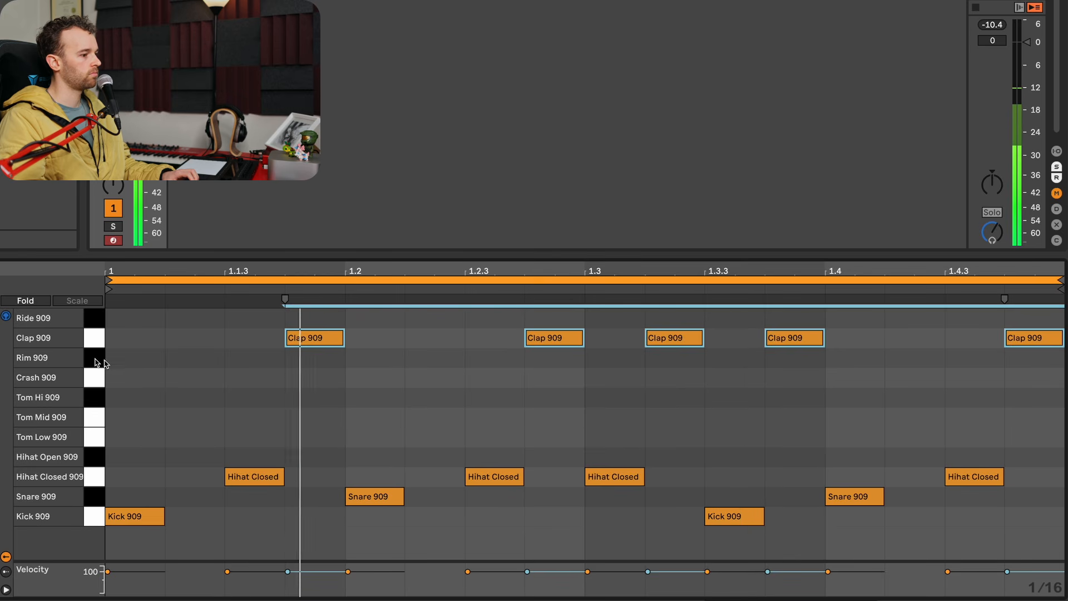
{"action": "left_click", "coordinate": [709, 406]}
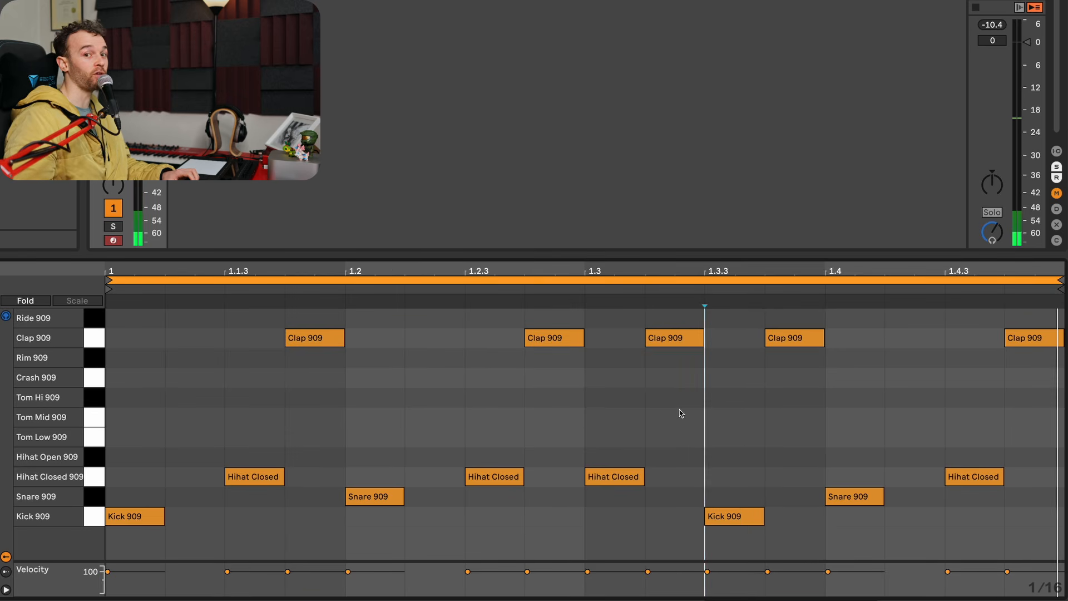
- Try the clap hits as quieter Snare 909 ghost notes, and undo the changes back to the Rim 909 version
{"action": "left_click", "coordinate": [95, 343]}
{"action": "left_click_drag", "start_coordinate": [288, 337], "coordinate": [306, 528]}
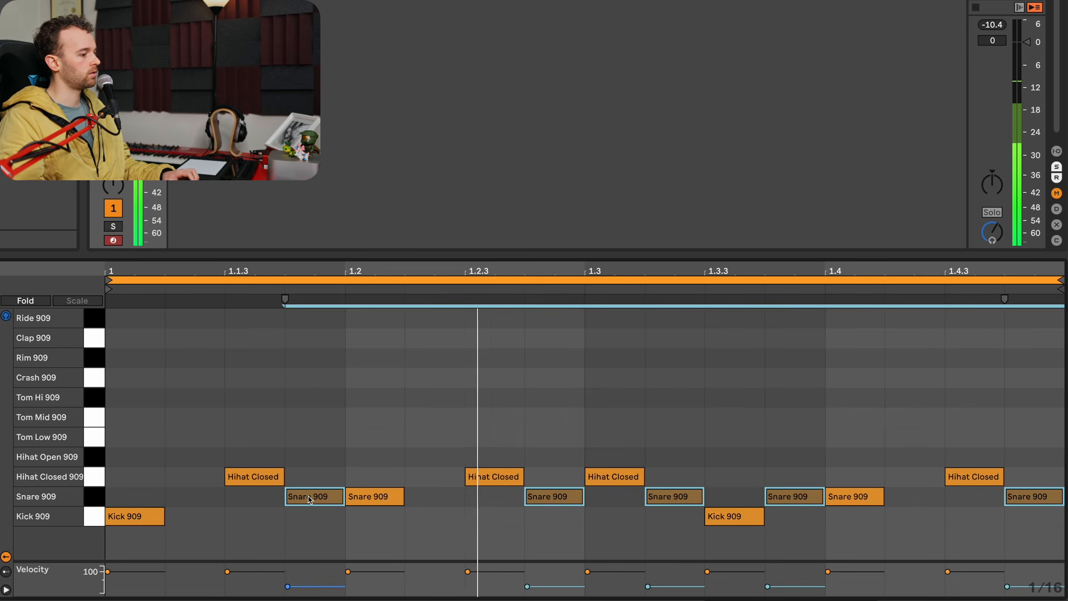
{"action": "key", "text": "super+z"}
{"action": "key", "text": "super+z"}
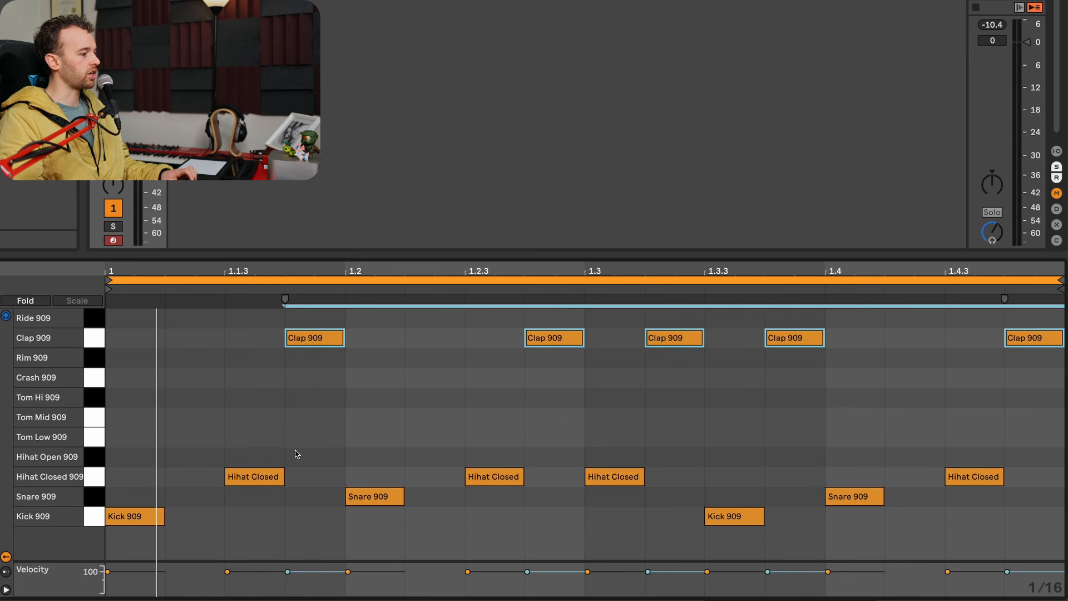
{"action": "key", "text": "super+z"}
- Delete the Rim 909 hits at 1.1.4, 1.3.4 and 1.4.4
{"action": "left_click", "coordinate": [374, 411]}
{"action": "left_click_drag", "start_coordinate": [444, 415], "coordinate": [274, 348]}
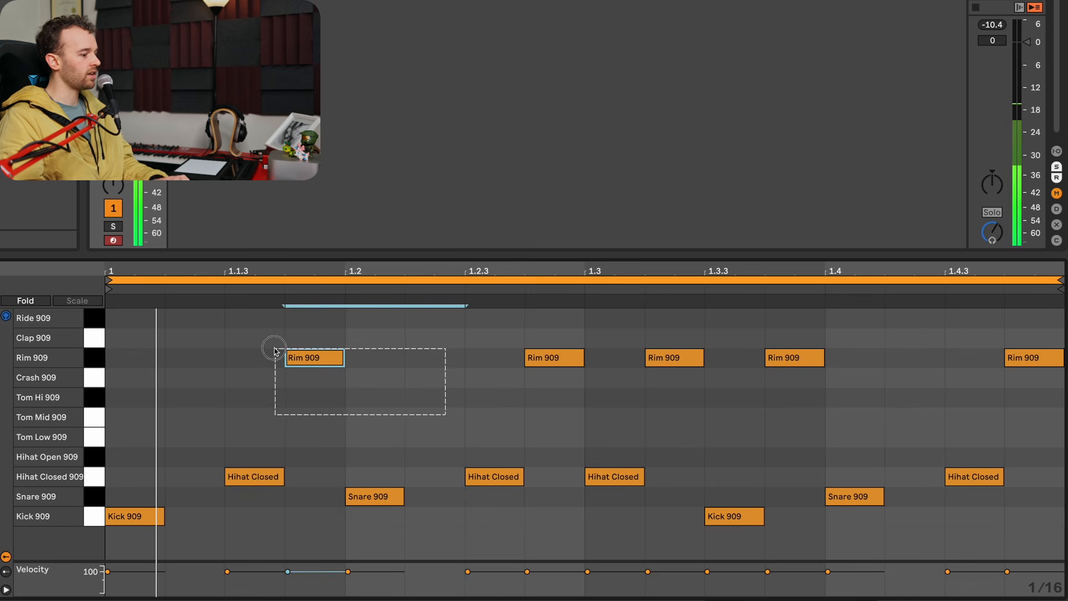
{"action": "key", "text": "BackSpace"}
{"action": "left_click_drag", "start_coordinate": [759, 322], "coordinate": [1057, 386]}
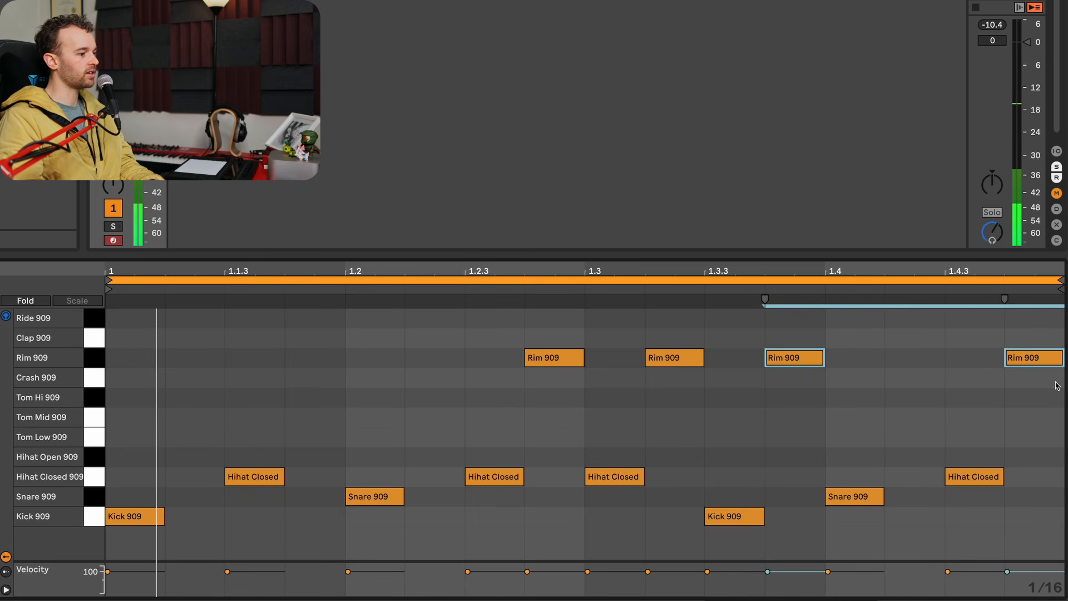
{"action": "key", "text": "BackSpace"}
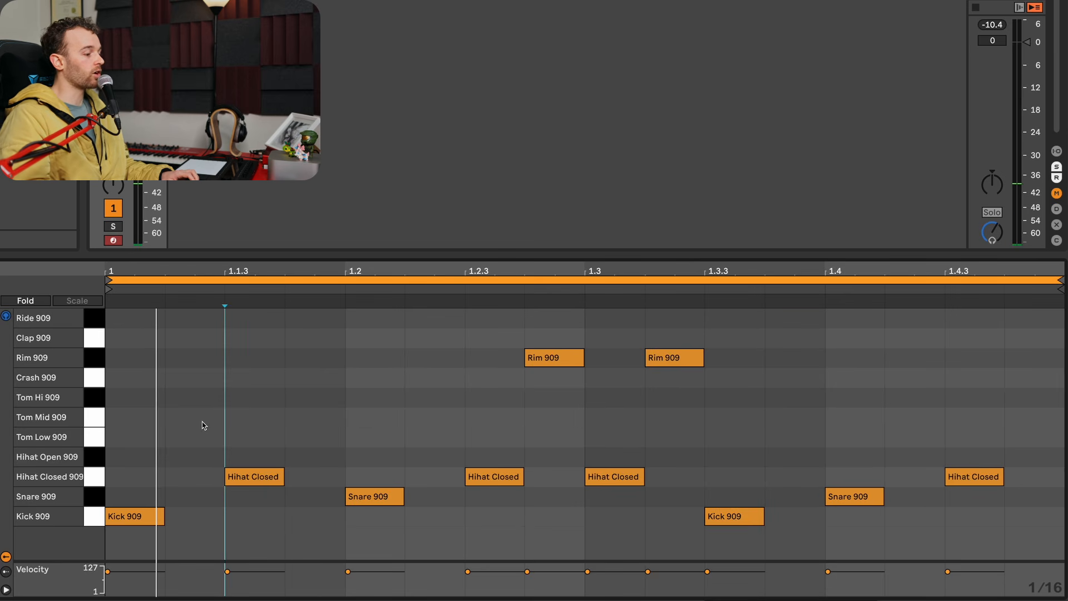
- Add extra Kick 909 hits at 1.1.4 and 1.2.3 and play the loop
{"action": "double_click", "coordinate": [261, 517]}
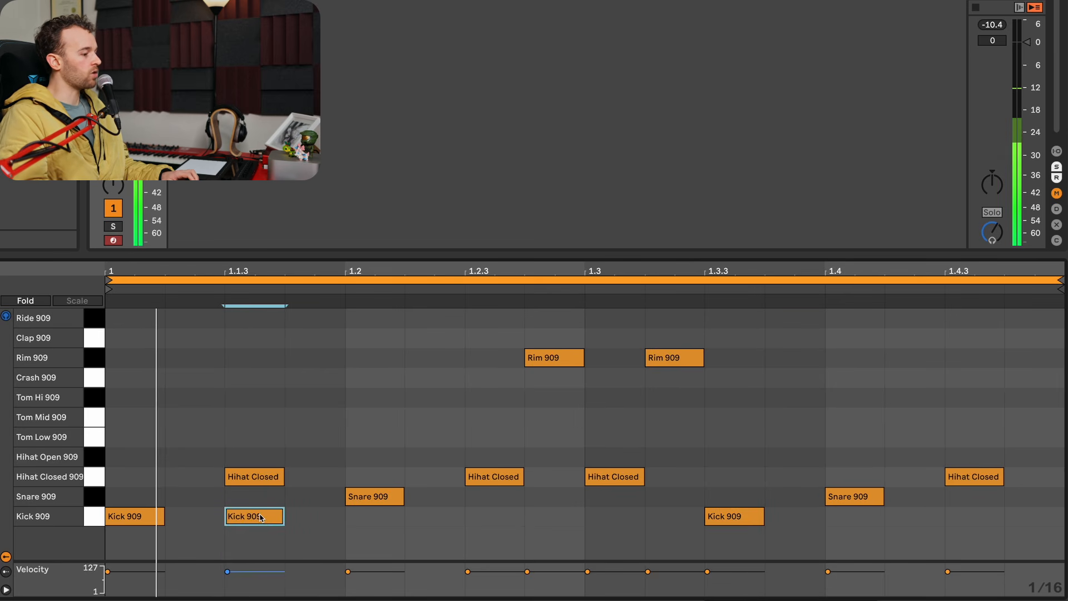
{"action": "double_click", "coordinate": [507, 517]}
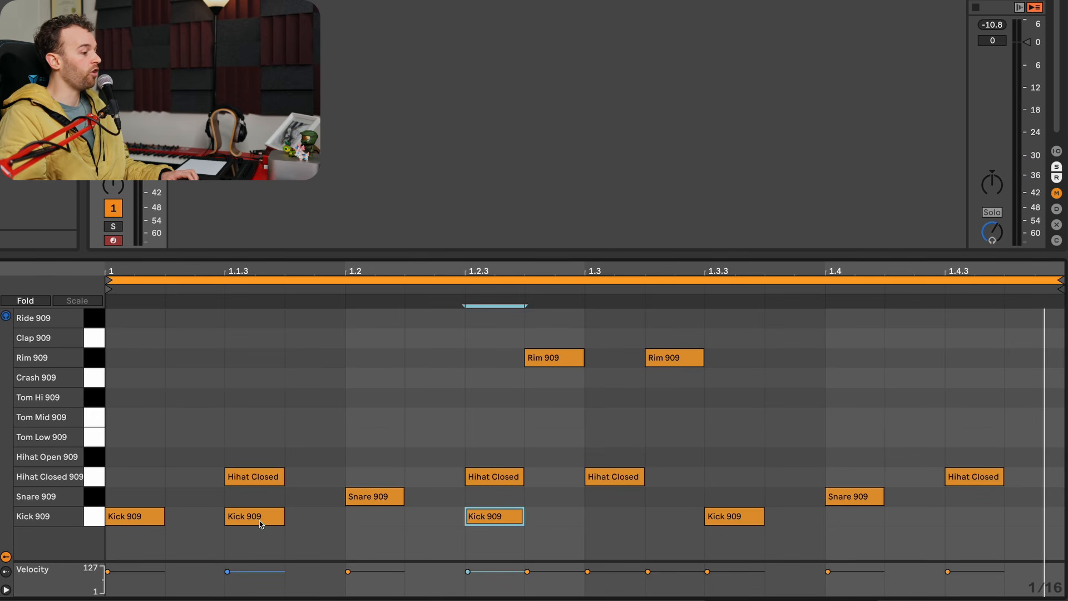
{"action": "left_click_drag", "start_coordinate": [260, 522], "coordinate": [319, 520]}
{"action": "key", "text": "space"}
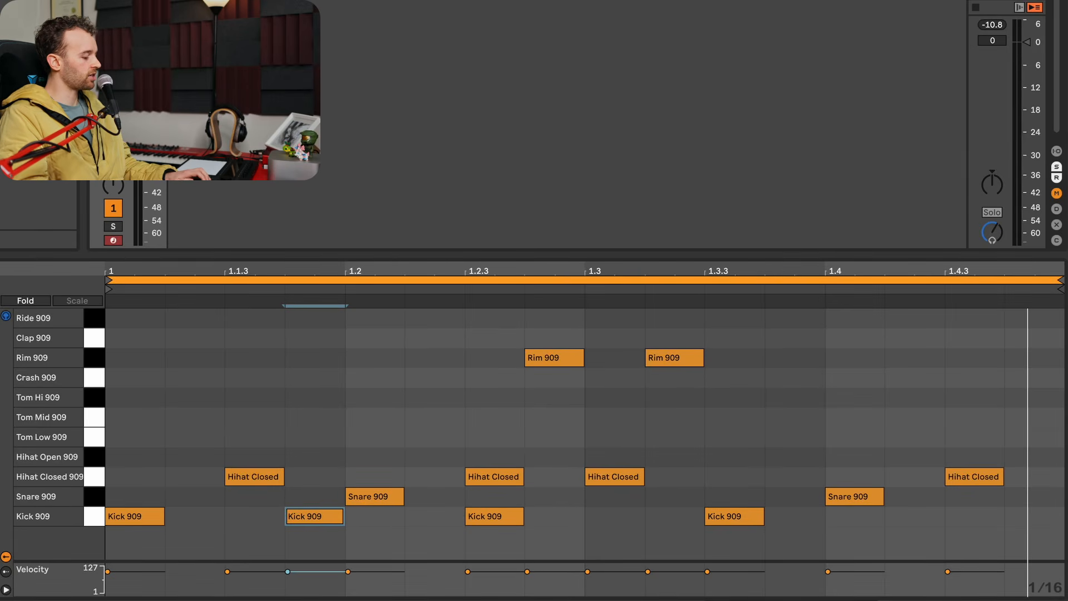
- Stretch the pattern's notes to span two bars, and move the kick at 1.4 back to 1.3.4
{"action": "left_click", "coordinate": [114, 406]}
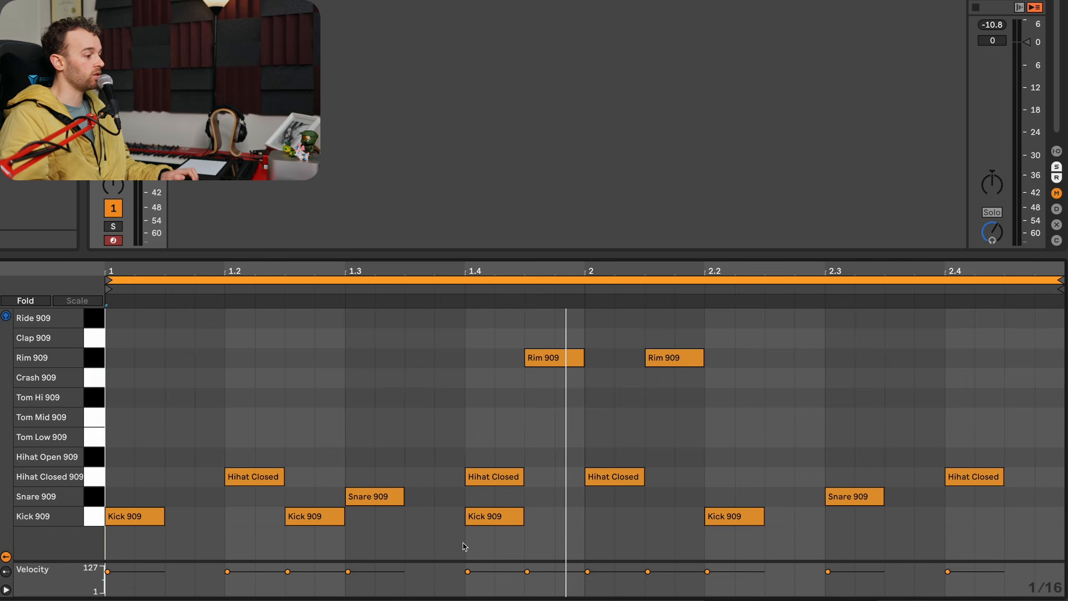
{"action": "key", "text": "space"}
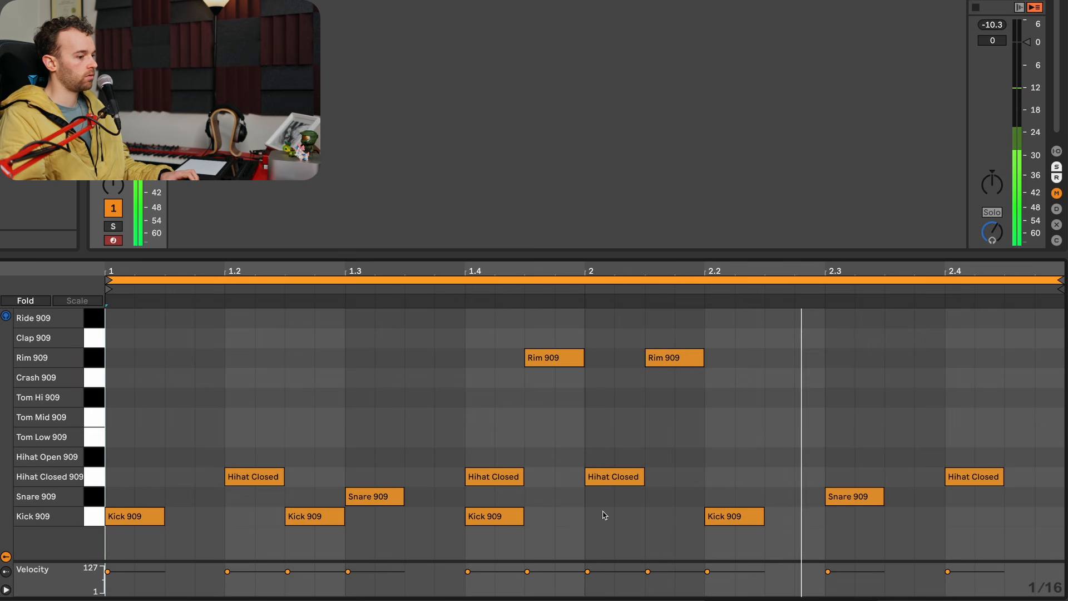
{"action": "left_click", "coordinate": [516, 523]}
{"action": "left_click_drag", "start_coordinate": [514, 521], "coordinate": [487, 522]}
{"action": "left_click", "coordinate": [543, 527]}
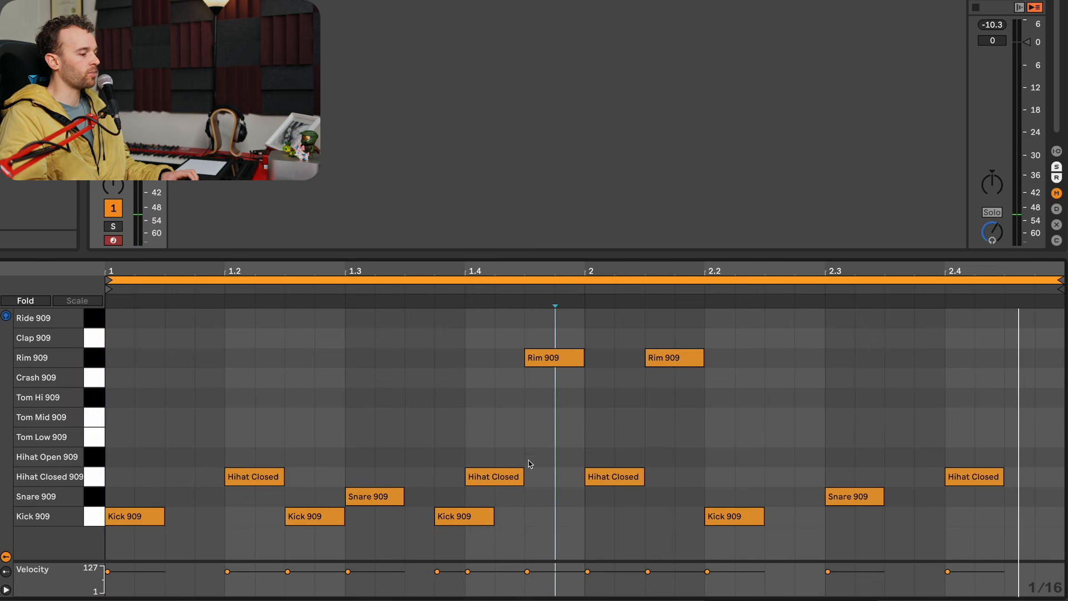
- Add sixteenth-note Kick 909 hits at 1.4.3, 2.3.4 and 2.4.3
{"action": "double_click", "coordinate": [548, 522]}
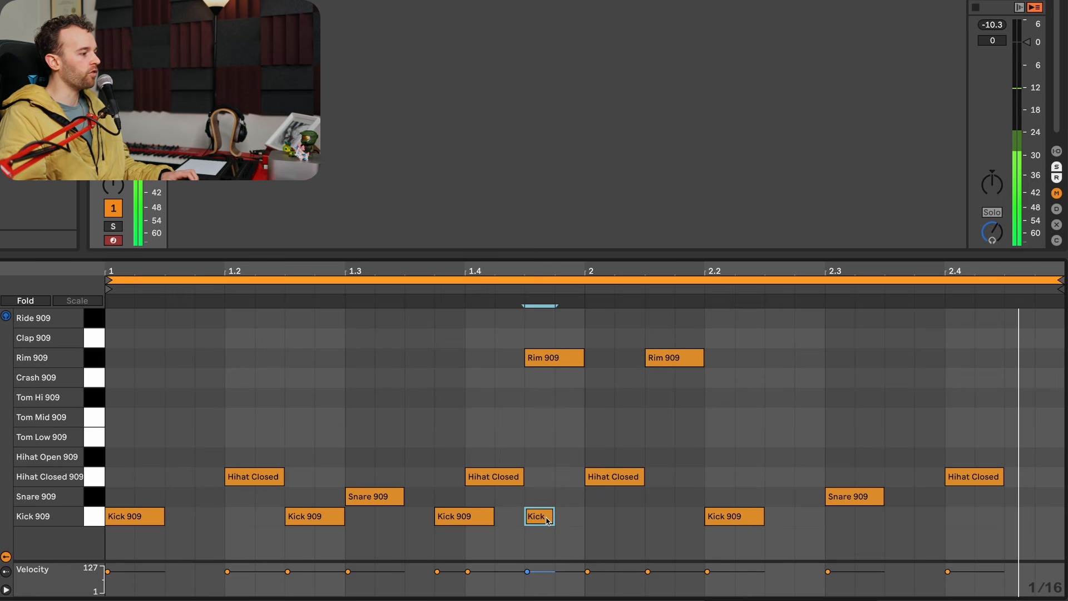
{"action": "double_click", "coordinate": [932, 523]}
{"action": "double_click", "coordinate": [1026, 521]}
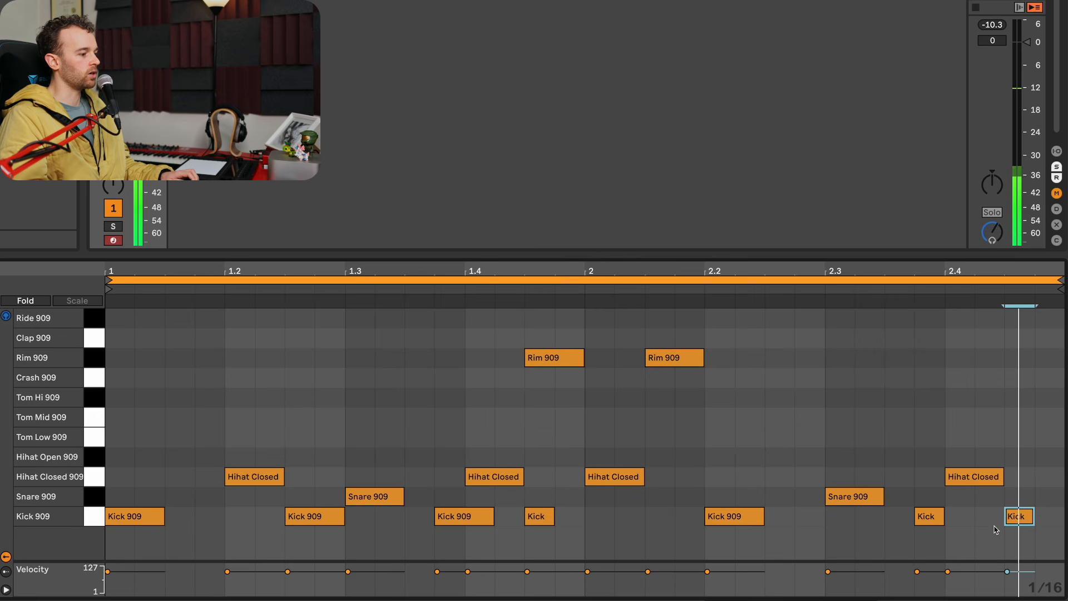
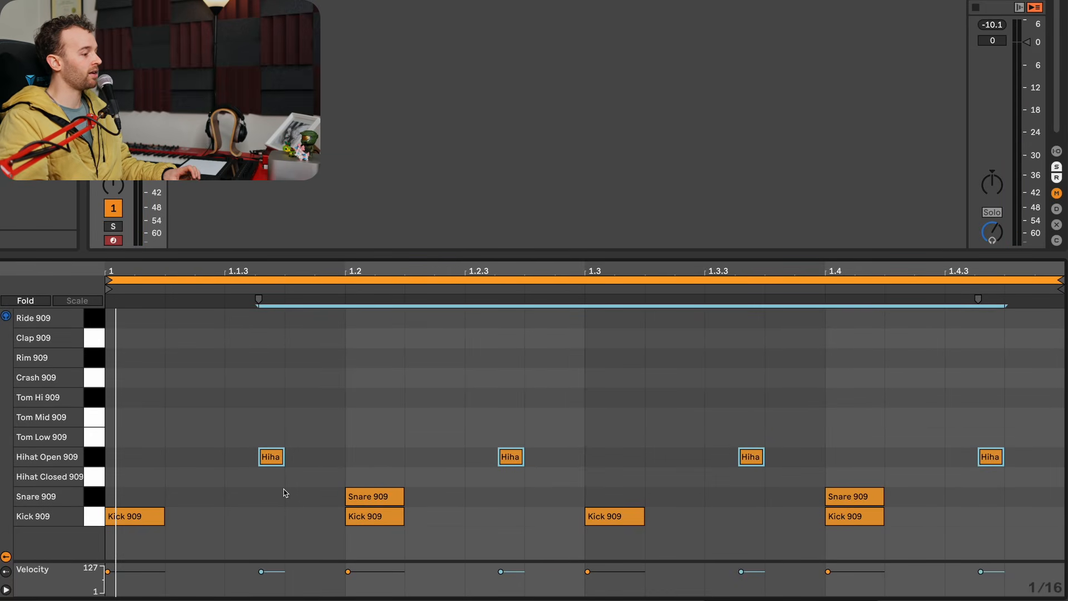
- Undo the open hi-hats' late start and add Hihat Closed 909 hits on the second and fourth sixteenth of every beat
{"action": "key", "text": "super+z"}
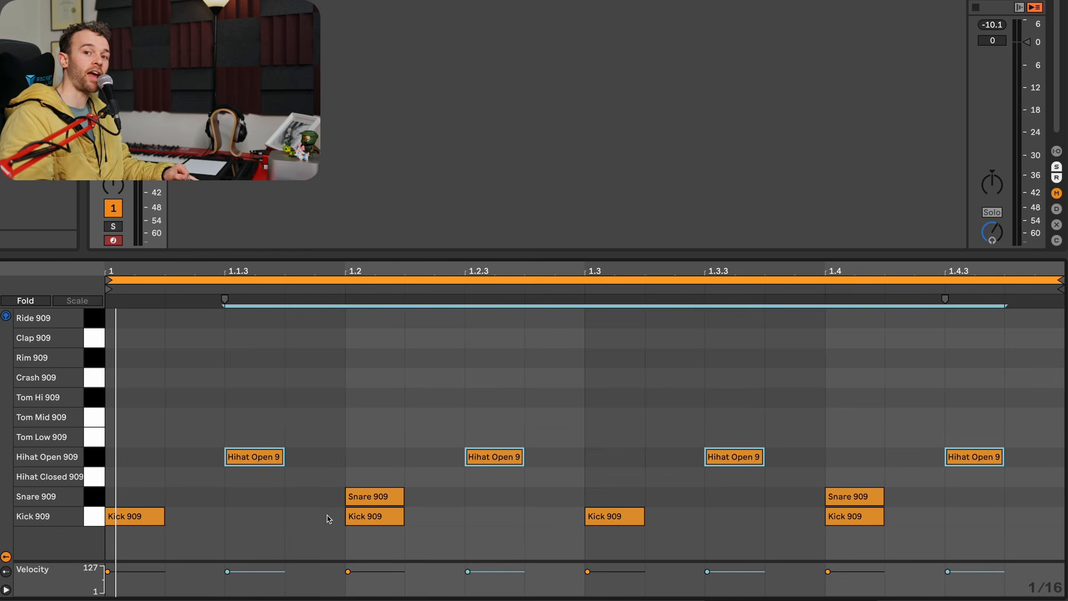
{"action": "left_click", "coordinate": [201, 478]}
{"action": "left_click", "coordinate": [315, 477]}
{"action": "left_click", "coordinate": [434, 477]}
{"action": "left_click", "coordinate": [547, 477]}
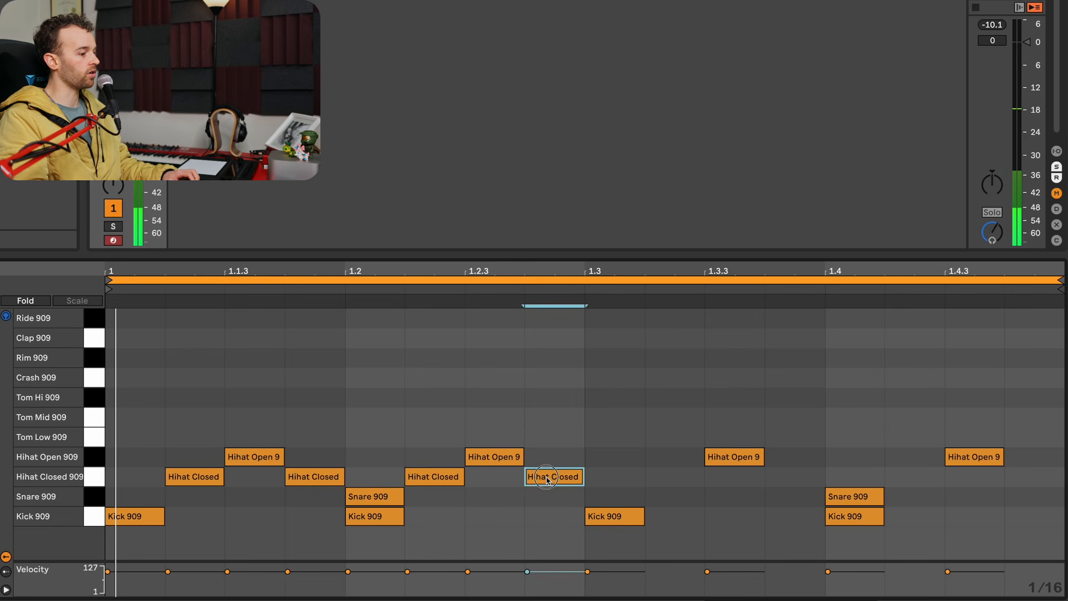
{"action": "left_click", "coordinate": [667, 477]}
{"action": "left_click", "coordinate": [787, 477]}
{"action": "left_click", "coordinate": [907, 477]}
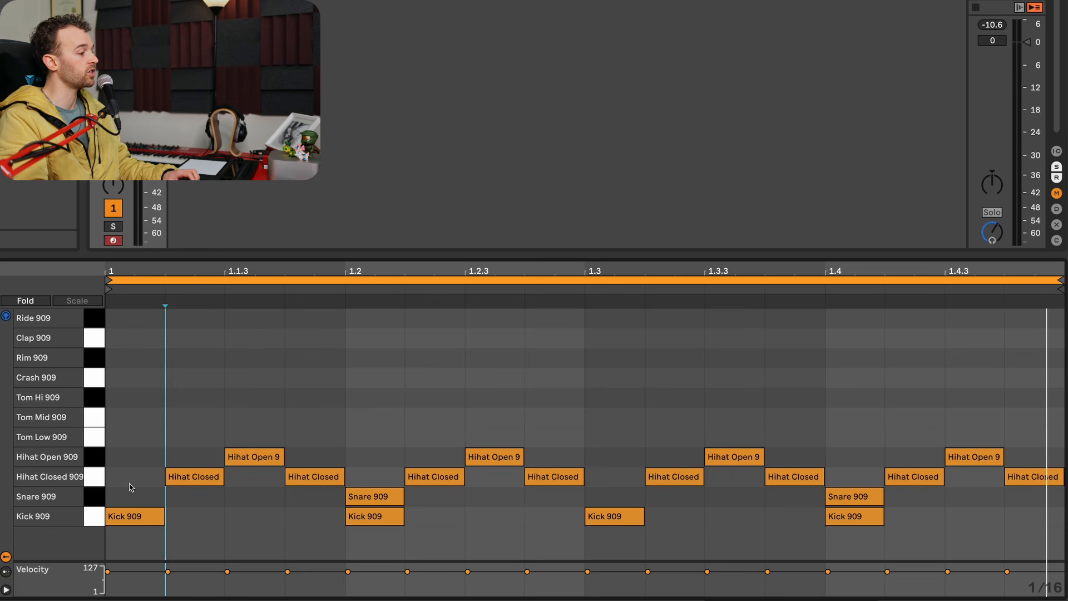
- Trim the start of all Hihat Closed 909 notes by just under half a sixteenth so they hit late
{"action": "left_click_drag", "start_coordinate": [133, 485], "coordinate": [1046, 482]}
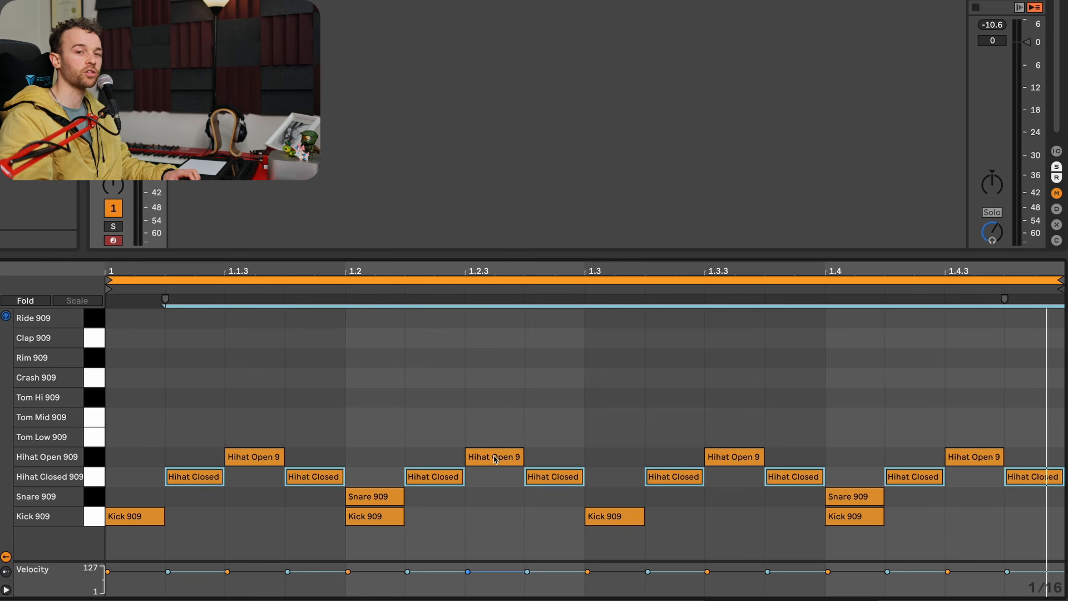
{"action": "key", "text": "space"}
{"action": "left_click_drag", "start_coordinate": [165, 477], "coordinate": [192, 482]}
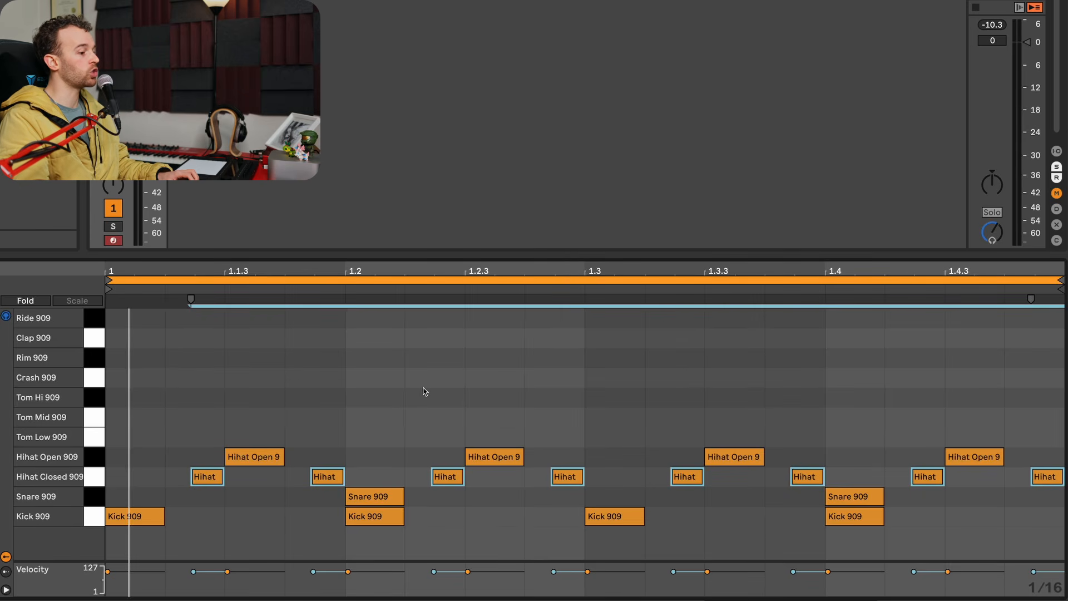
- Delete the Kick 909 hits at 1.2 and 1.4, and move the kick at 1.3 to 1.3.3 and play the loop
{"action": "double_click", "coordinate": [380, 520]}
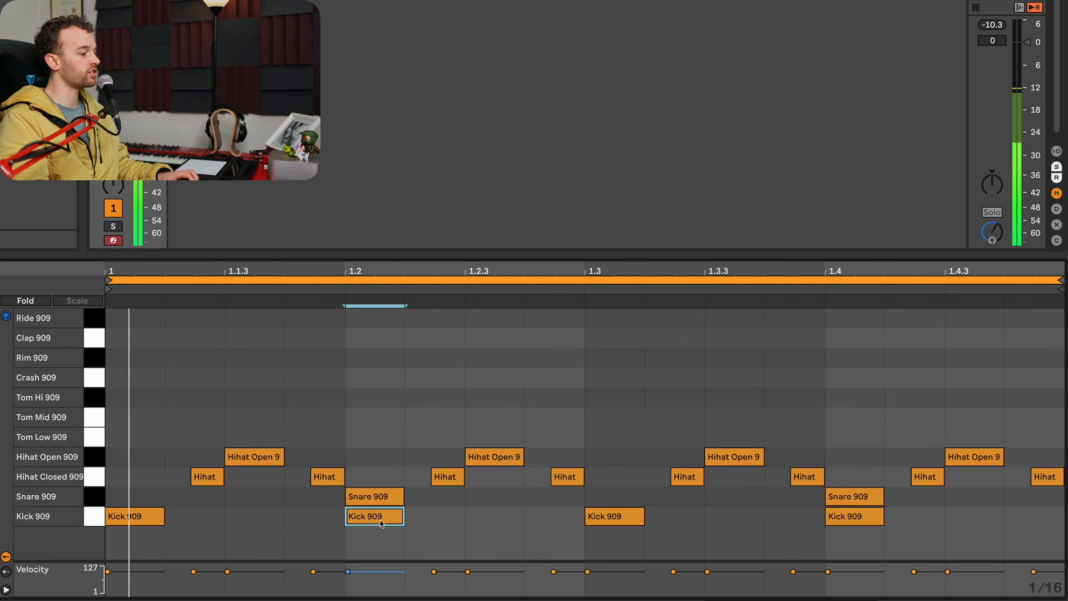
{"action": "double_click", "coordinate": [840, 521]}
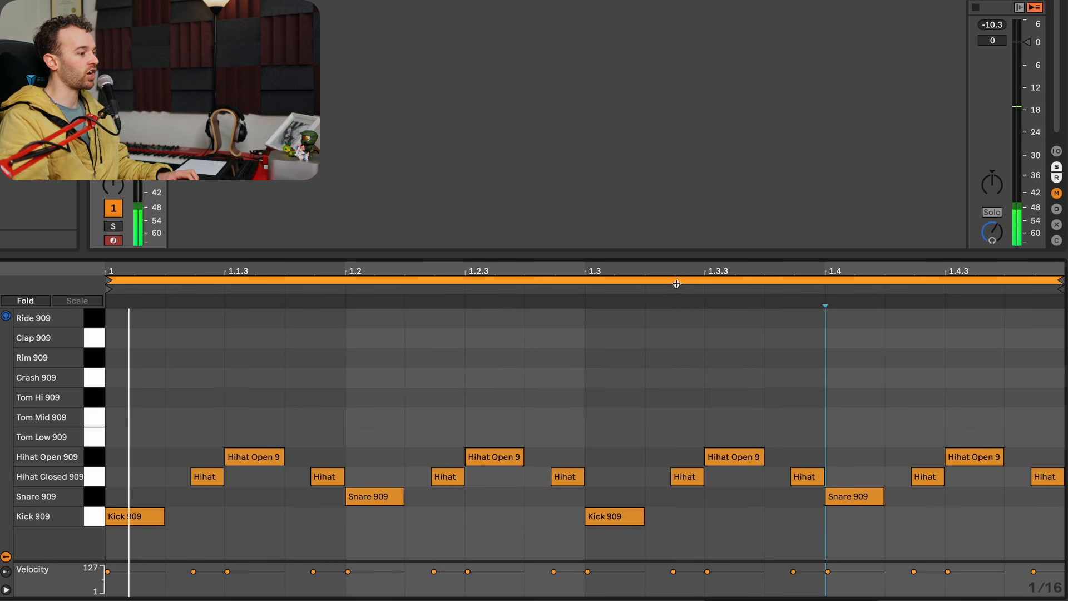
{"action": "left_click_drag", "start_coordinate": [612, 520], "coordinate": [709, 523]}
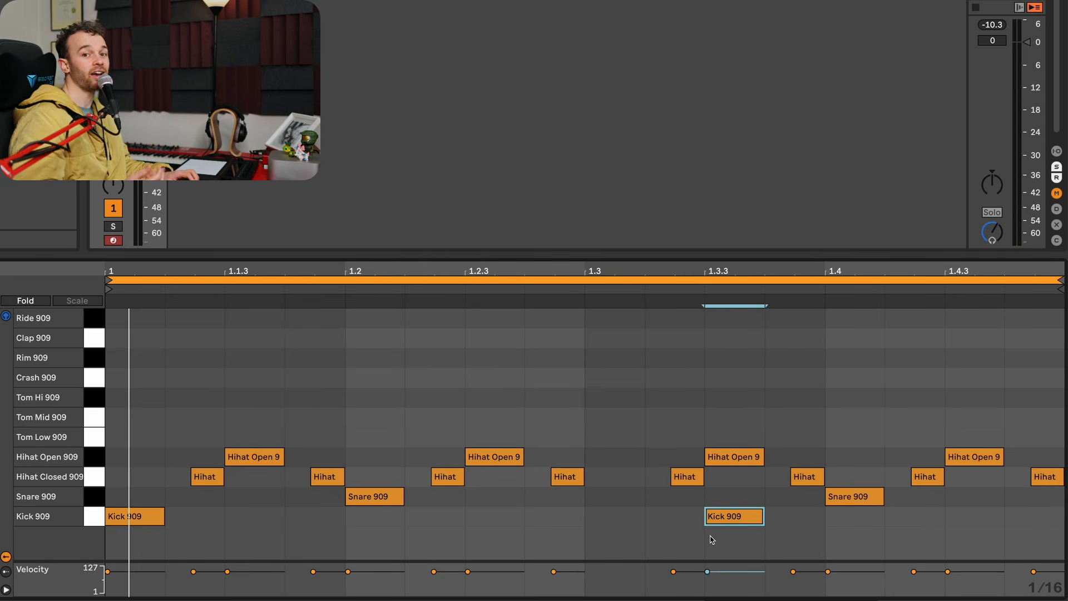
{"action": "key", "text": "space"}
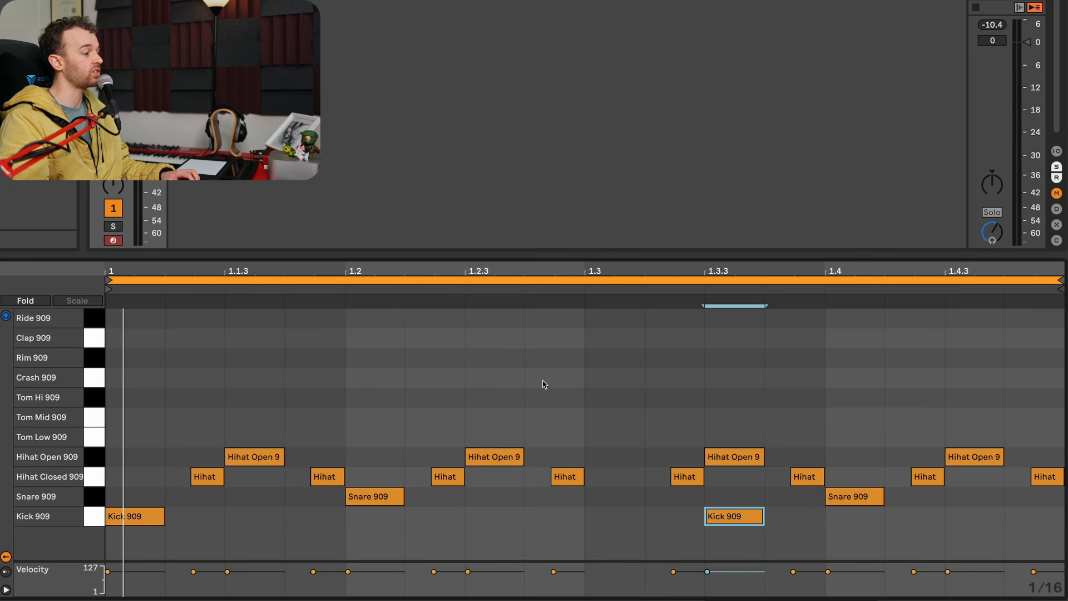
- Add Clap 909 hits in the 1.2.4 and 1.3.2 slots, trimmed to start together with the late closed hi-hats
{"action": "double_click", "coordinate": [556, 337]}
{"action": "double_click", "coordinate": [676, 340]}
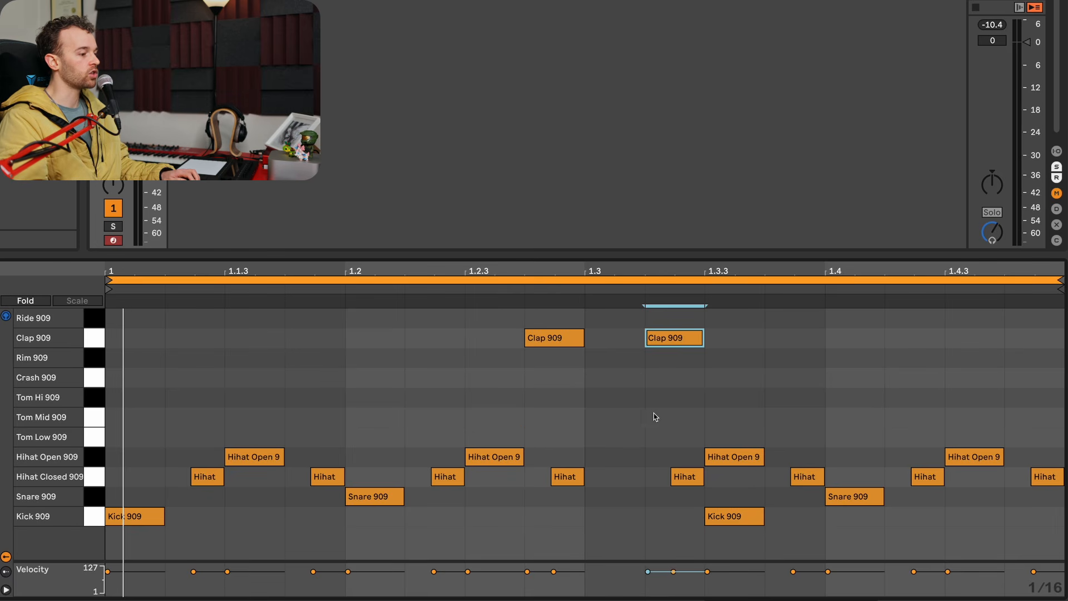
{"action": "left_click_drag", "start_coordinate": [549, 456], "coordinate": [691, 337]}
{"action": "left_click", "coordinate": [539, 338]}
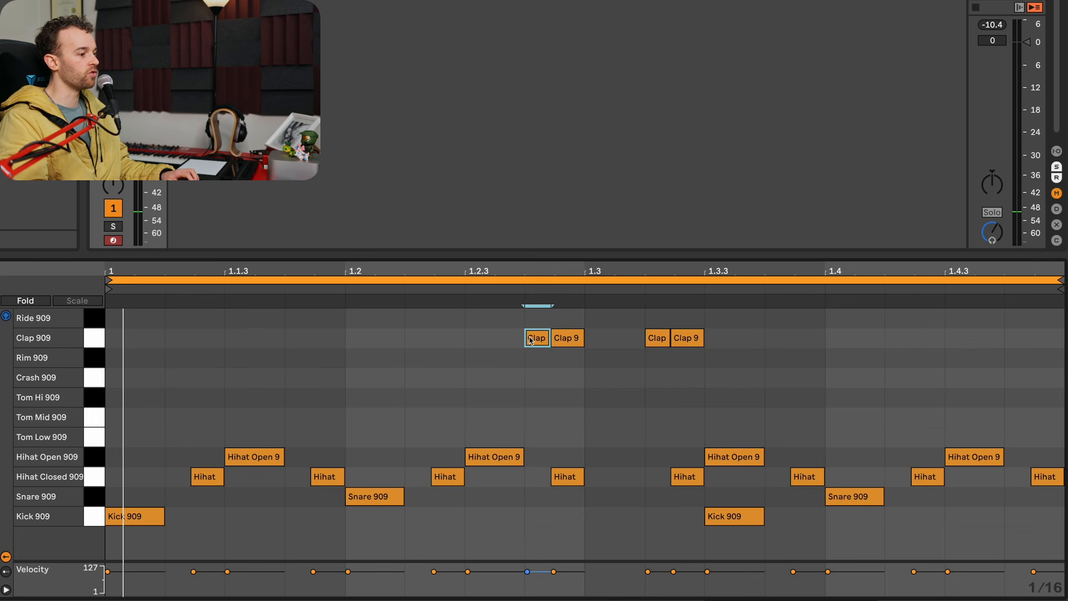
{"action": "key", "text": "Delete"}
{"action": "left_click", "coordinate": [656, 338]}
{"action": "key", "text": "Delete"}
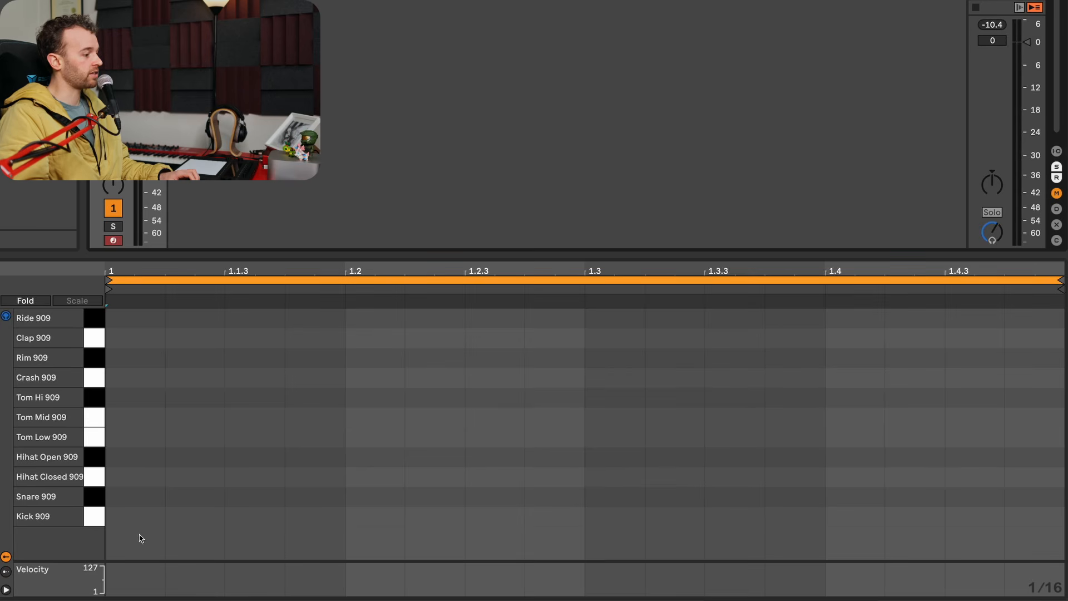
- Program a four-on-the-floor beat with Kick 909 on every beat and Snare 909 at 1.2 and 1.4
{"action": "double_click", "coordinate": [135, 515]}
{"action": "left_click", "coordinate": [371, 519]}
{"action": "double_click", "coordinate": [371, 518]}
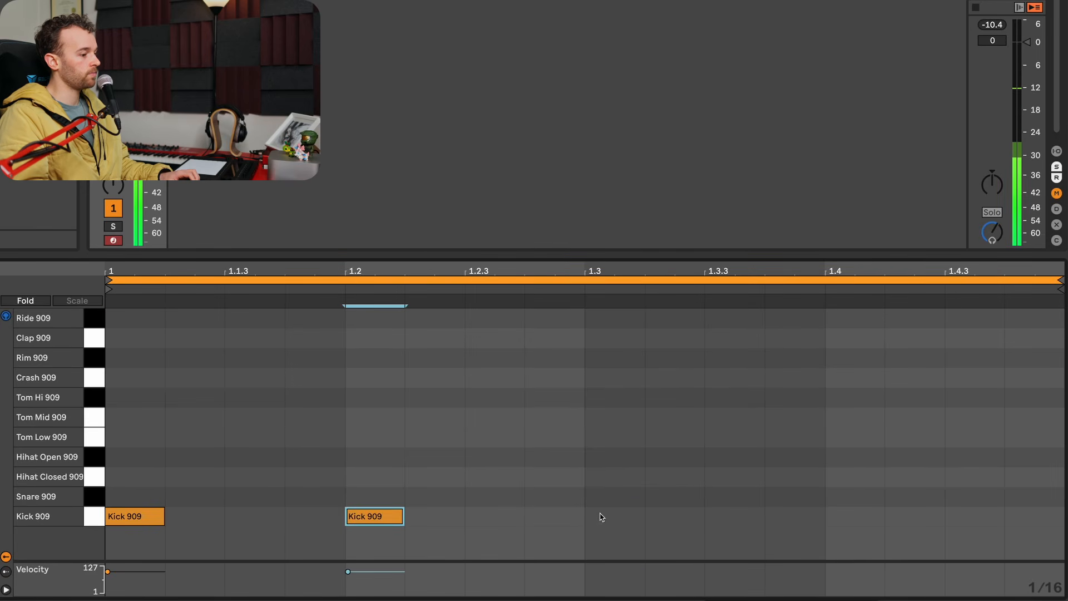
{"action": "double_click", "coordinate": [601, 515]}
{"action": "double_click", "coordinate": [834, 509]}
{"action": "double_click", "coordinate": [360, 490]}
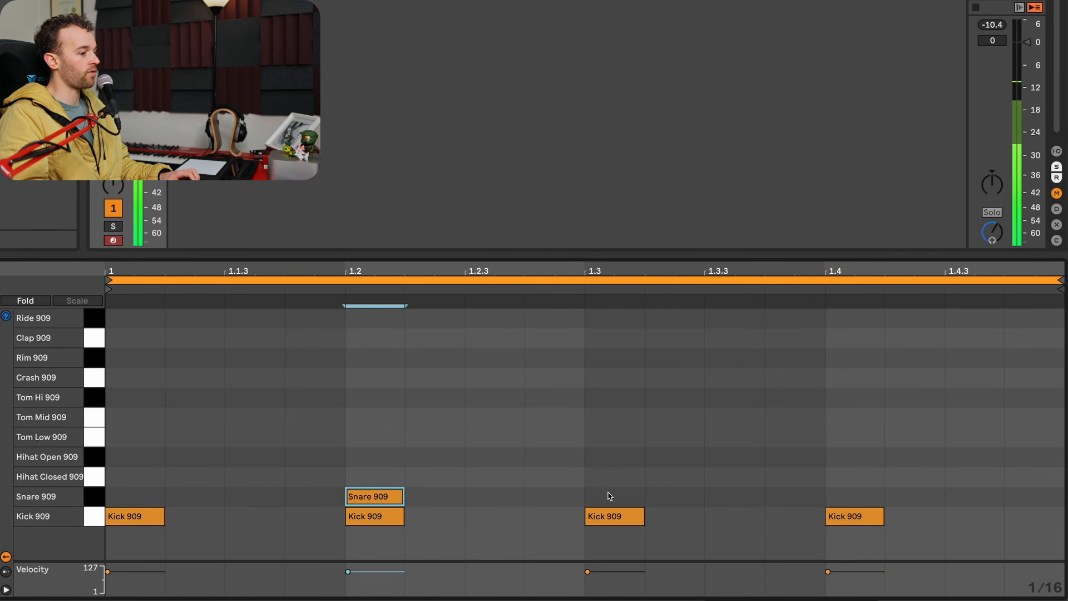
{"action": "double_click", "coordinate": [868, 497]}
- Add offbeat Hihat Open 909 hits at 1.1.3, 1.2.3, 1.3.3 and 1.4.3
{"action": "double_click", "coordinate": [253, 456]}
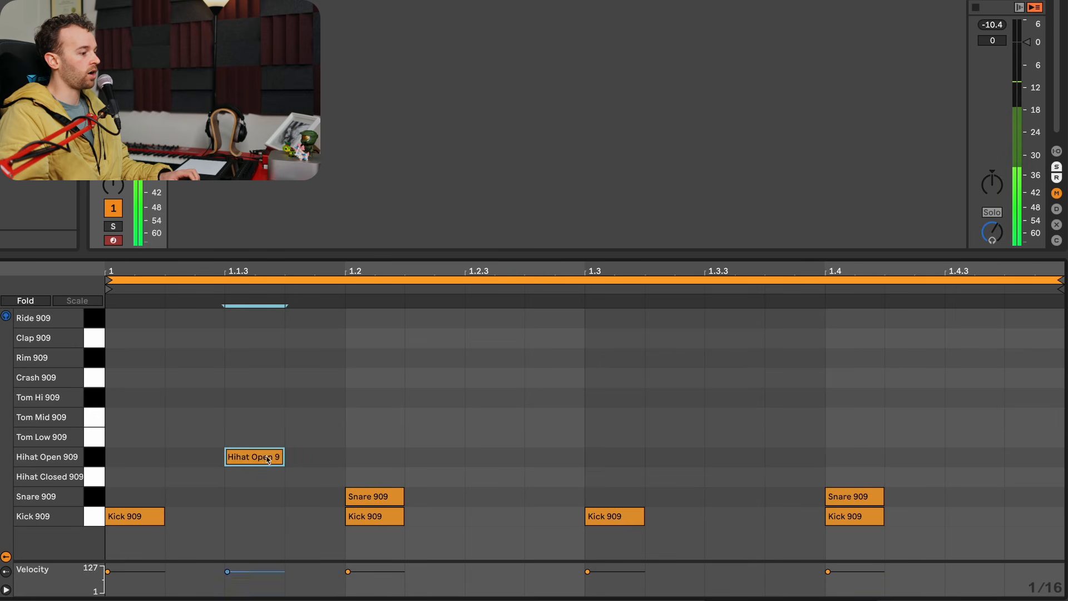
{"action": "double_click", "coordinate": [495, 456]}
{"action": "double_click", "coordinate": [710, 456]}
{"action": "double_click", "coordinate": [950, 457]}
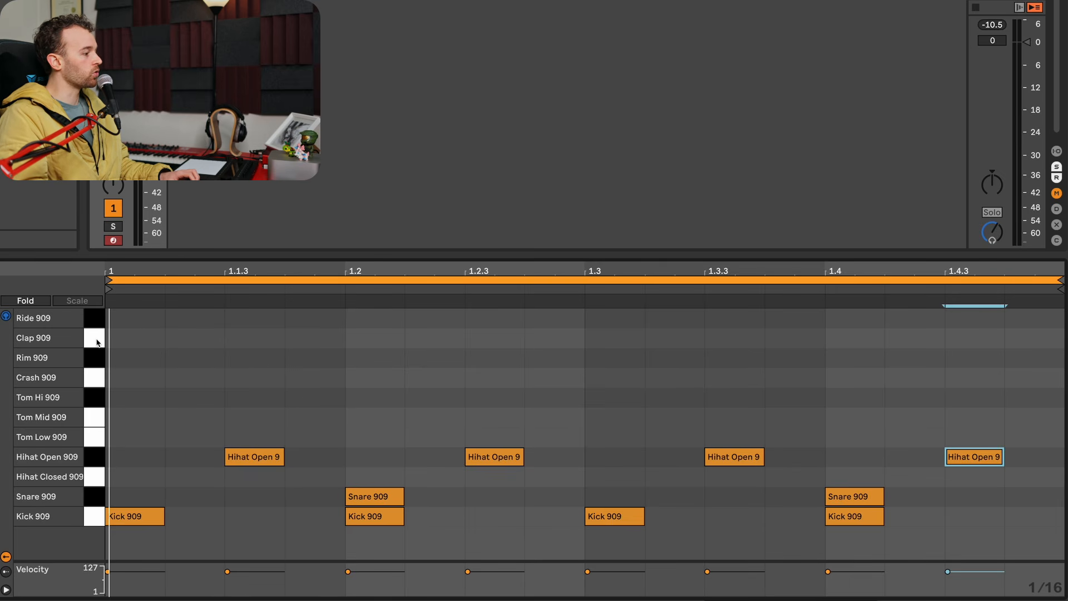
- Add Clap 909 hits at 1.1.4 and 1.2.3 and play the loop
{"action": "left_click", "coordinate": [350, 357]}
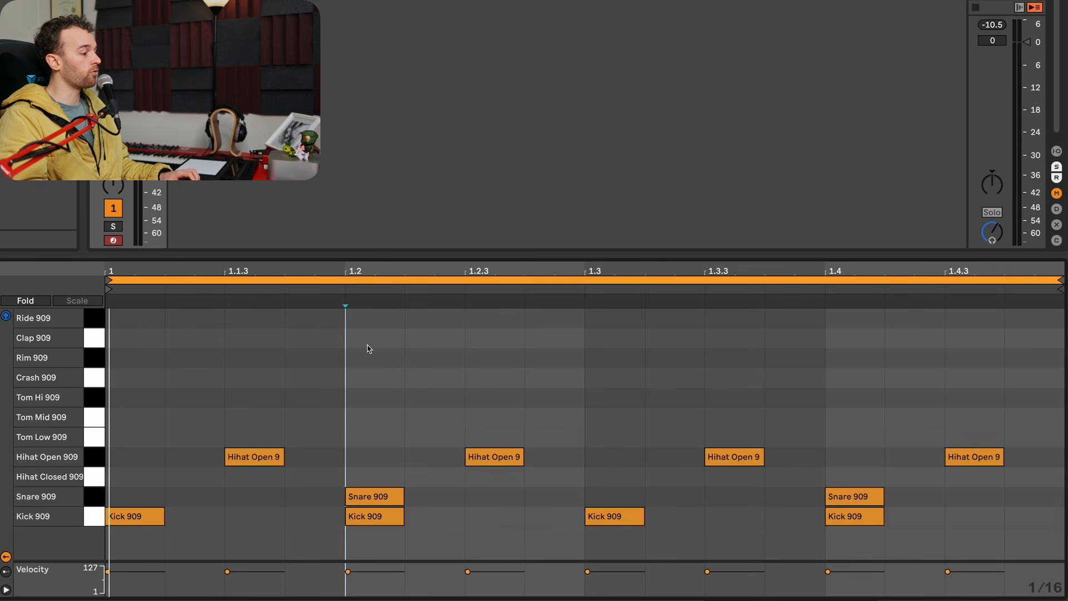
{"action": "double_click", "coordinate": [325, 338]}
{"action": "double_click", "coordinate": [495, 338]}
{"action": "key", "text": "space"}
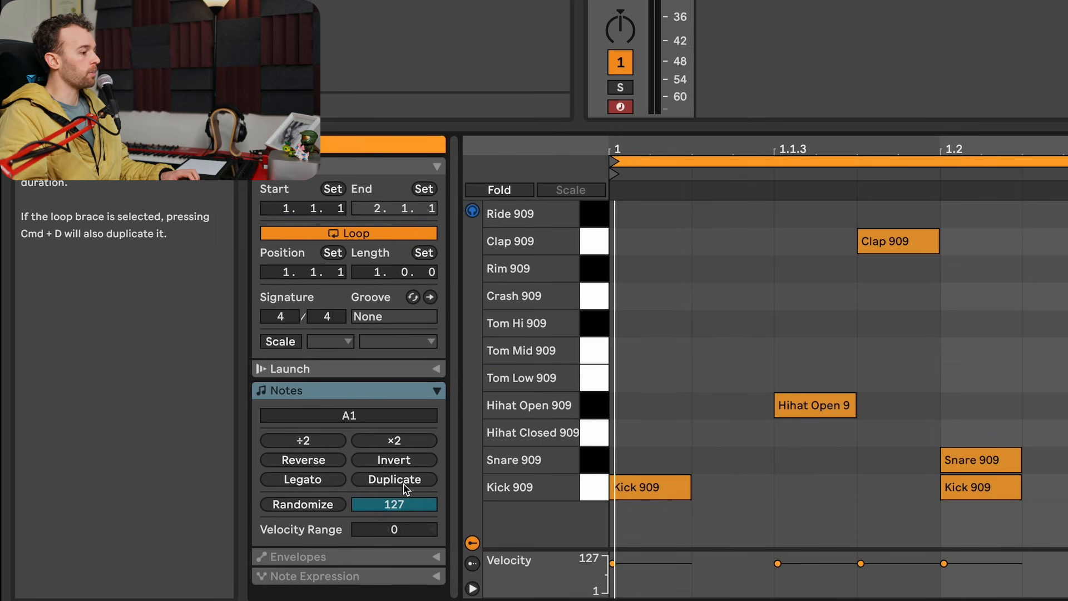
- Duplicate the loop to two bars and vary the second bar's claps so they fall on 2.1.4, 2.2.2 and 2.2.4
{"action": "left_click", "coordinate": [404, 485]}
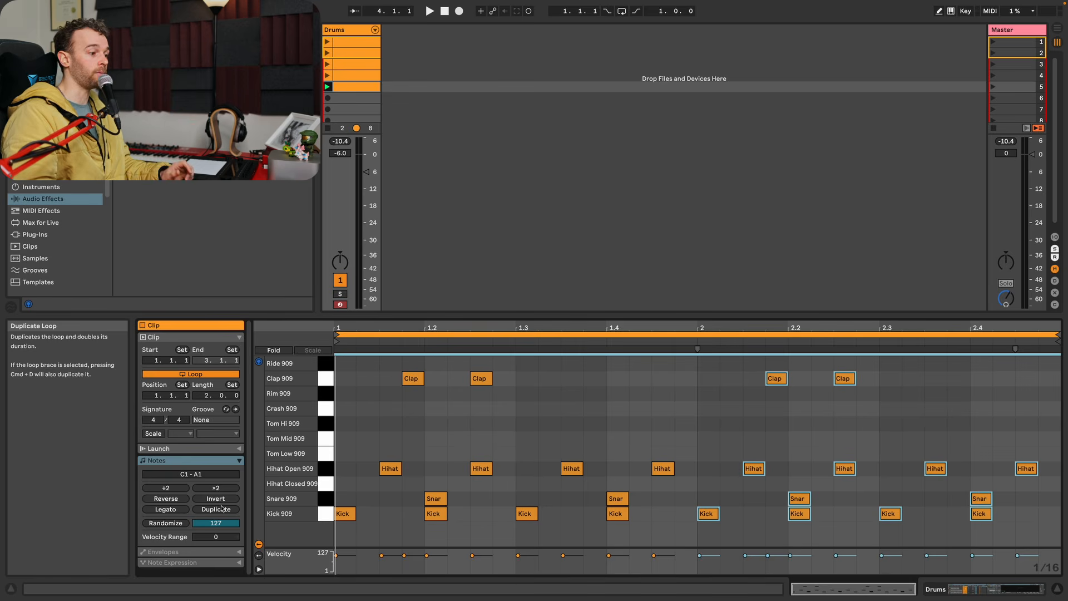
{"action": "left_click", "coordinate": [739, 390]}
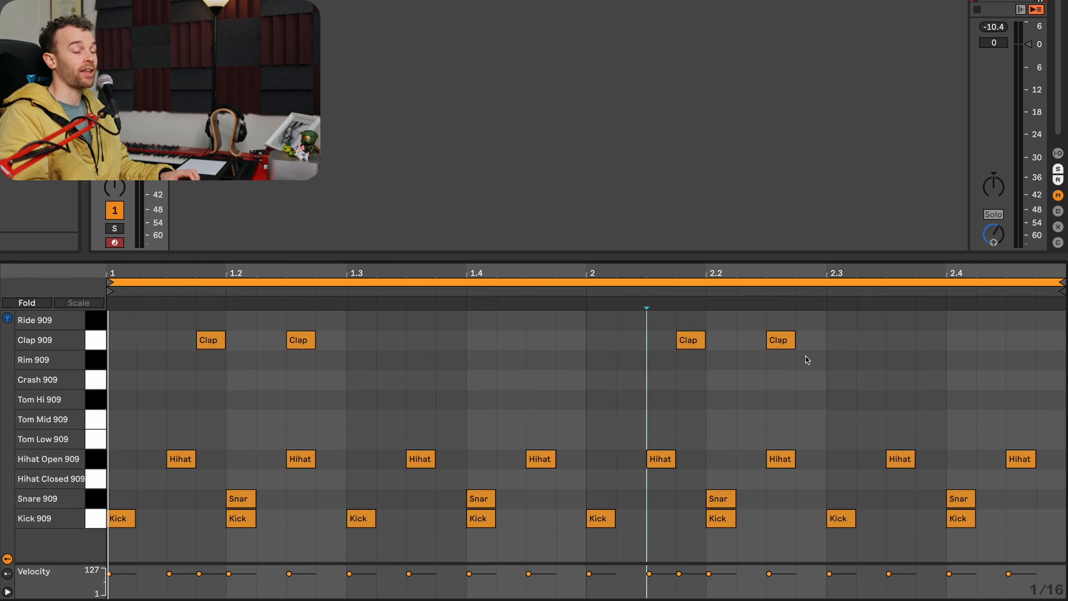
{"action": "left_click", "coordinate": [777, 340]}
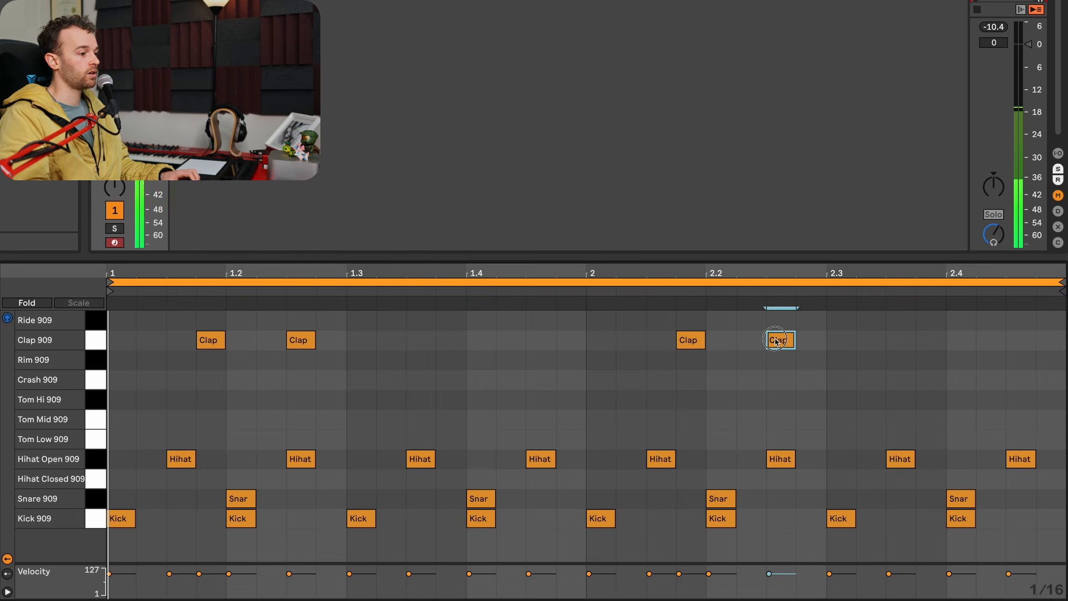
{"action": "left_click_drag", "start_coordinate": [777, 341], "coordinate": [747, 340]}
{"action": "double_click", "coordinate": [805, 340]}
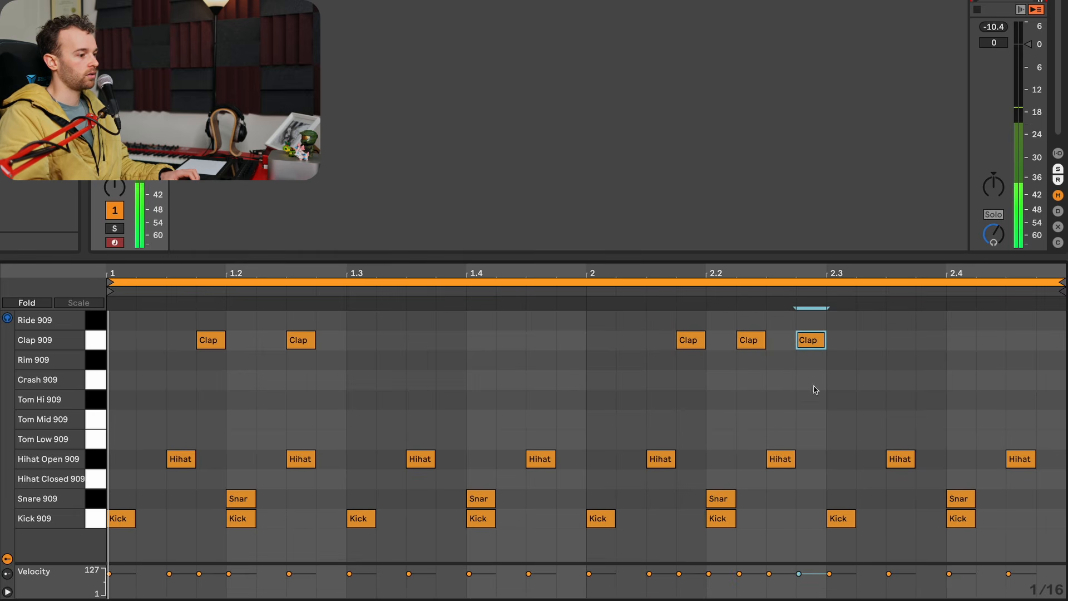
{"action": "key", "text": "space"}
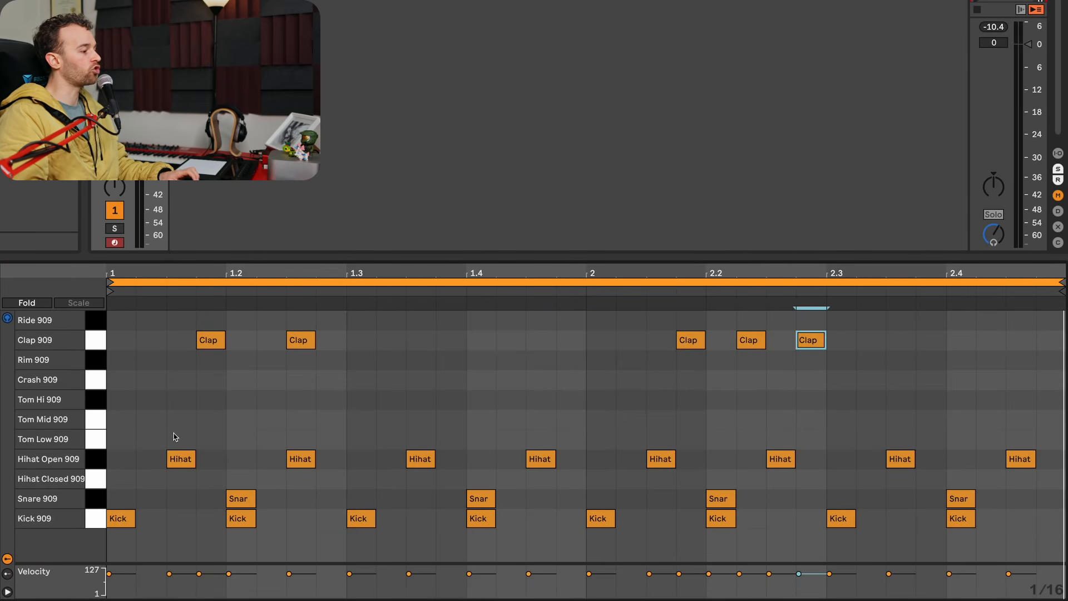
- Audition the mid and low toms and duplicate the two-bar loop to four bars
{"action": "left_click", "coordinate": [102, 415]}
{"action": "left_click", "coordinate": [98, 440]}
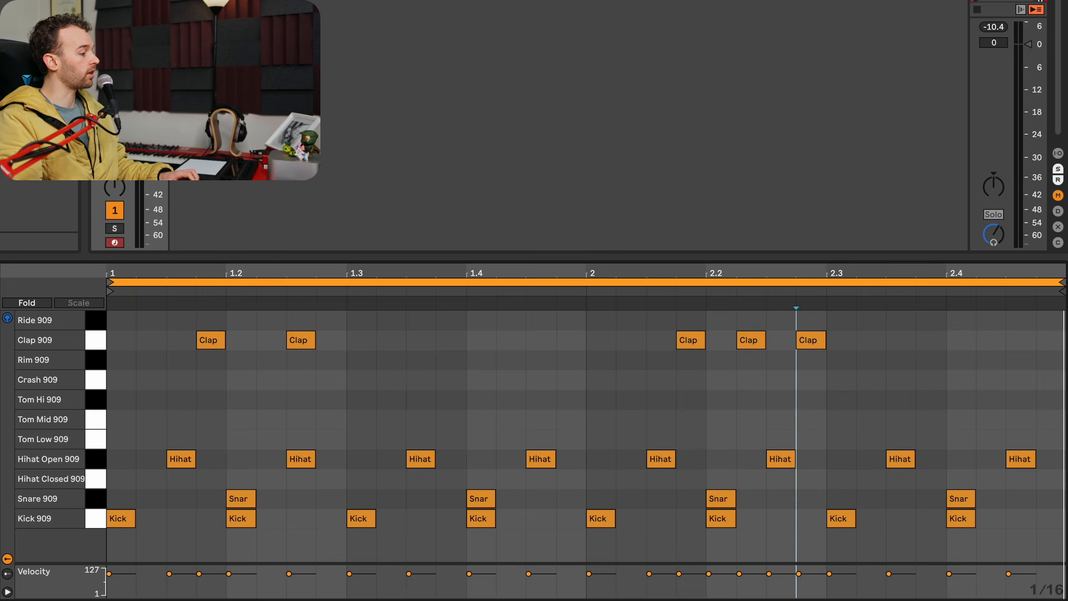
{"action": "key", "text": "super+d"}
{"action": "left_click", "coordinate": [916, 430]}
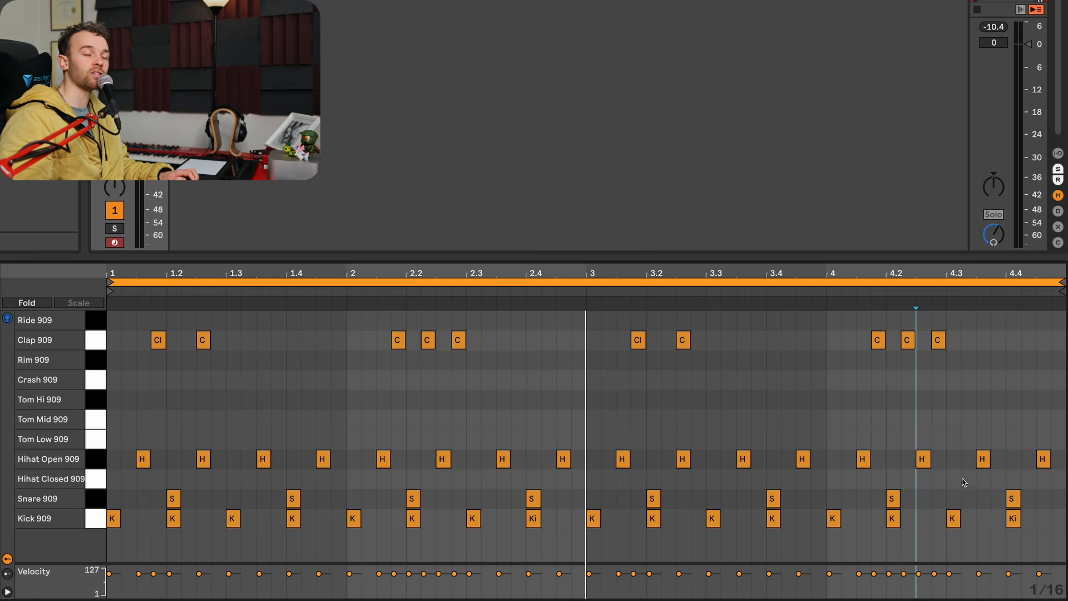
- Add a bar-4 tom fill: Tom Hi at 4.1.1 and 4.1.4, Tom Mid at 4.2.3 and 4.3.2, Tom Low at 4.4.1 and 4.4.3
{"action": "double_click", "coordinate": [839, 407]}
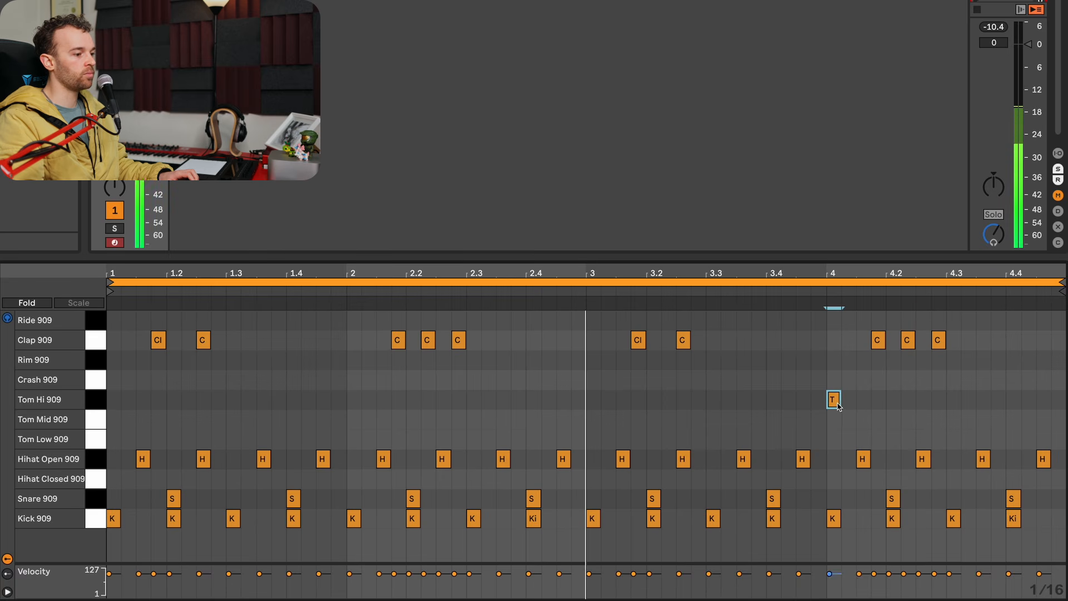
{"action": "double_click", "coordinate": [876, 404]}
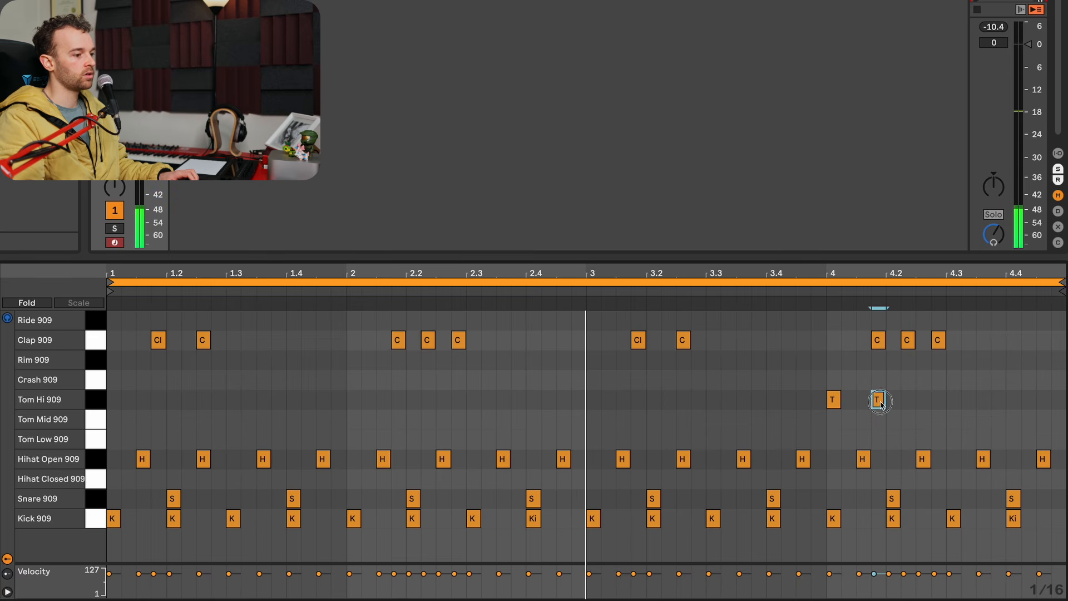
{"action": "double_click", "coordinate": [925, 419]}
{"action": "double_click", "coordinate": [966, 422]}
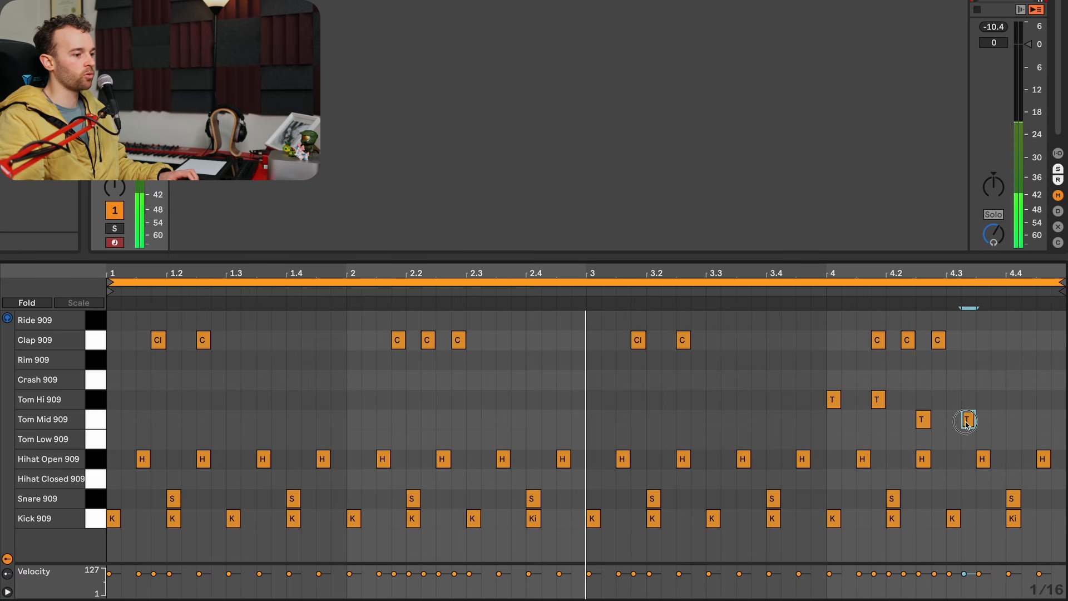
{"action": "double_click", "coordinate": [1013, 438]}
{"action": "double_click", "coordinate": [1044, 439]}
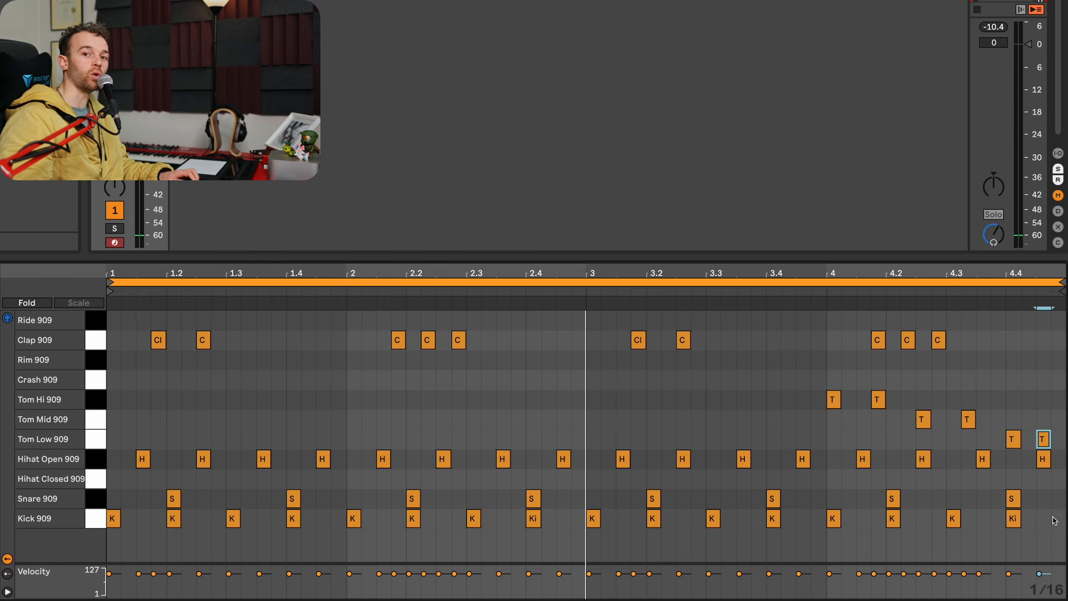
{"action": "key", "text": "space"}
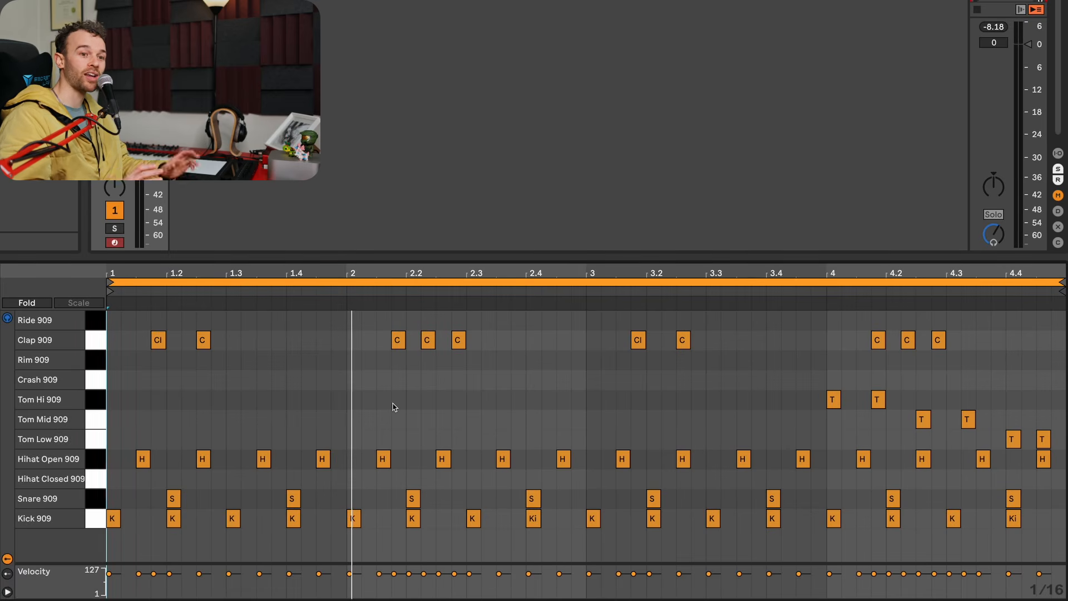
- Add a Crash 909 hit at 1.1.1 and Ride 909 hits on every beat of all four bars
{"action": "double_click", "coordinate": [118, 381]}
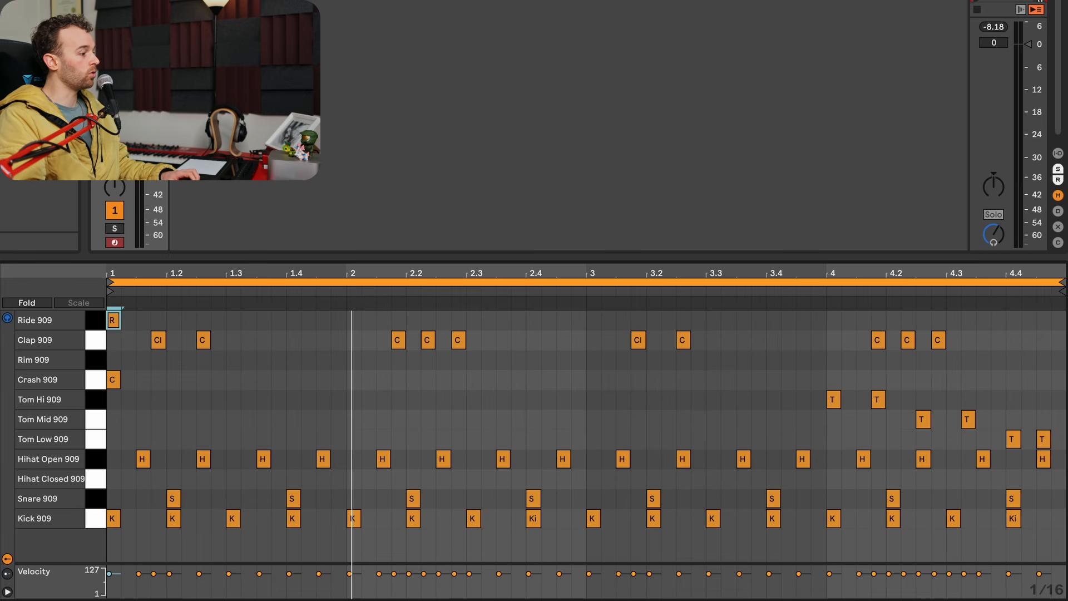
{"action": "key", "text": "ctrl+d"}
{"action": "key", "text": "ctrl+d"}
{"action": "key", "text": "ctrl+d"}
{"action": "key", "text": "ctrl+d"}
{"action": "key", "text": "ctrl+d"}
{"action": "key", "text": "ctrl+d"}
{"action": "key", "text": "ctrl+d"}
{"action": "key", "text": "ctrl+d"}
{"action": "key", "text": "ctrl+d"}
{"action": "key", "text": "ctrl+d"}
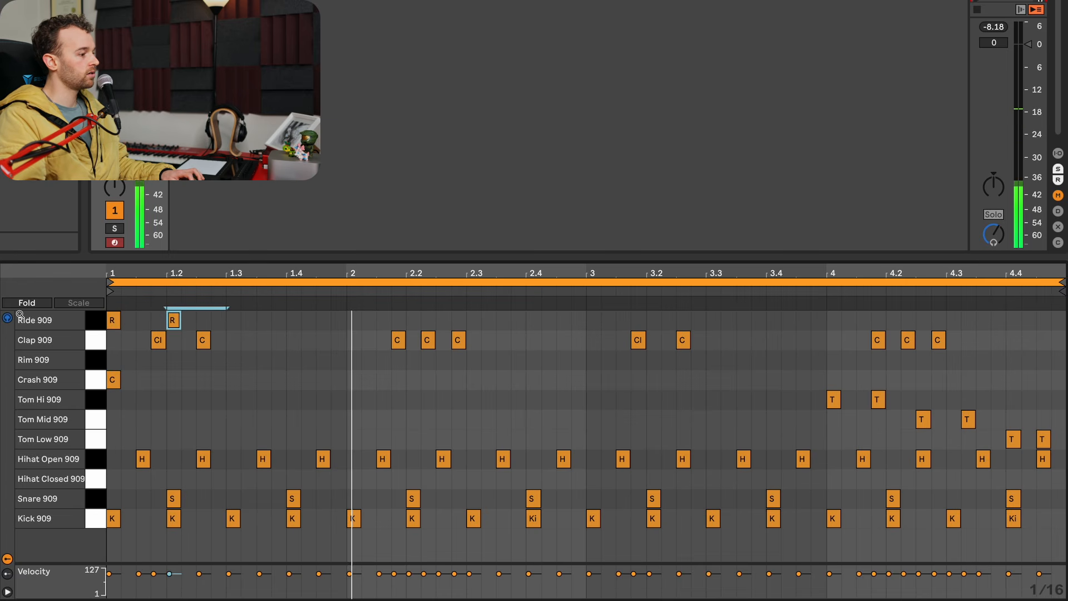
{"action": "key", "text": "ctrl+d"}
{"action": "key", "text": "ctrl+d"}
{"action": "key", "text": "ctrl+d"}
{"action": "key", "text": "ctrl+d"}
{"action": "key", "text": "ctrl+d"}
- Select all the Ride 909 hits
{"action": "left_click", "coordinate": [217, 417]}
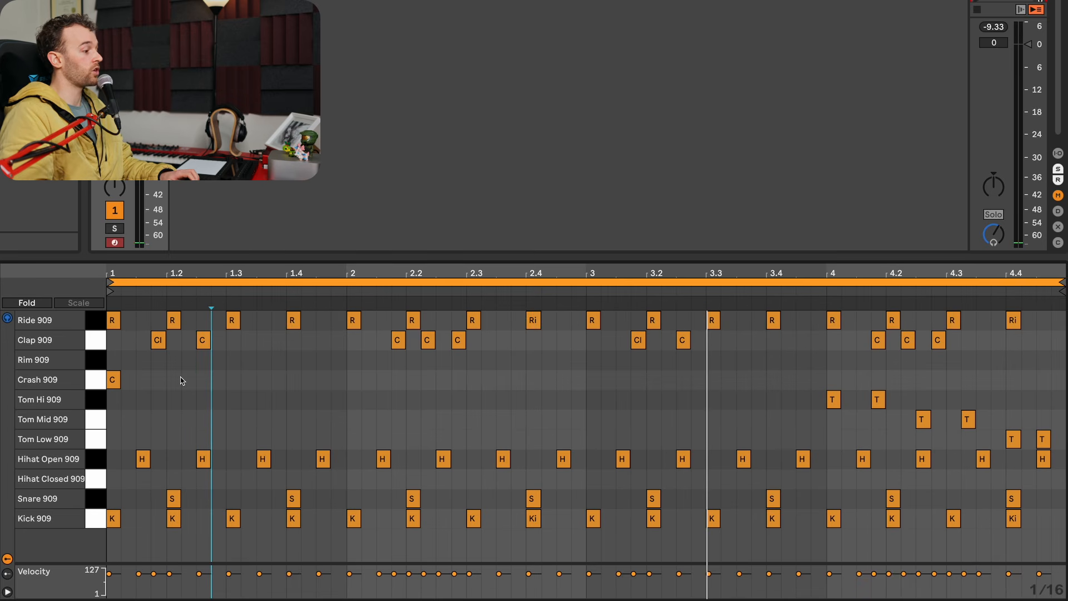
{"action": "left_click", "coordinate": [96, 322]}
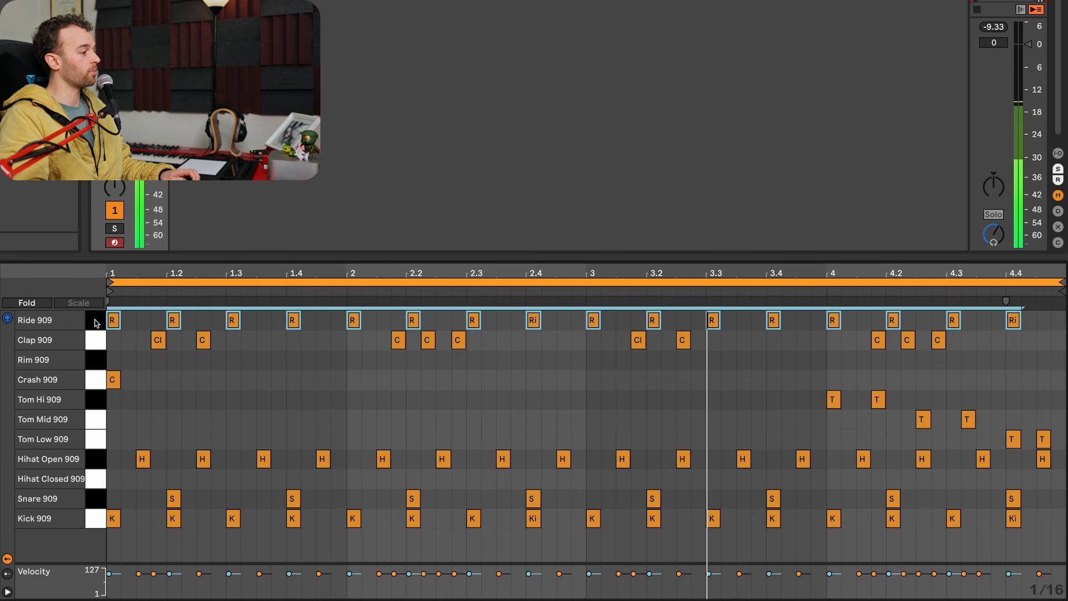